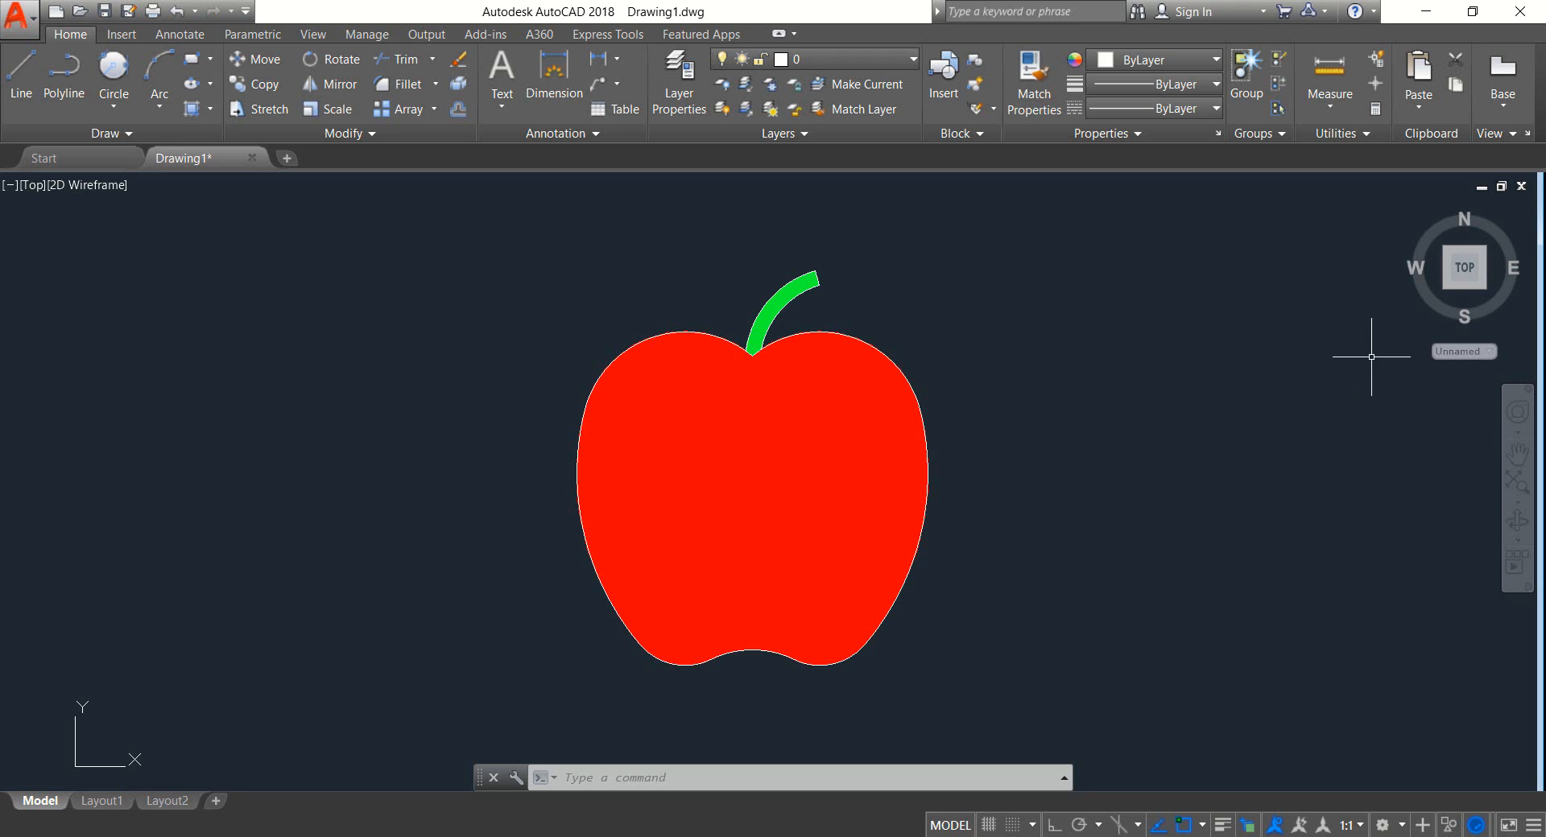
Step: Draw a long vertical construction line in an empty area beside the finished apple, with Ortho on
{"action": "middle_click_drag", "start_coordinate": [1461, 401], "coordinate": [465, 415]}
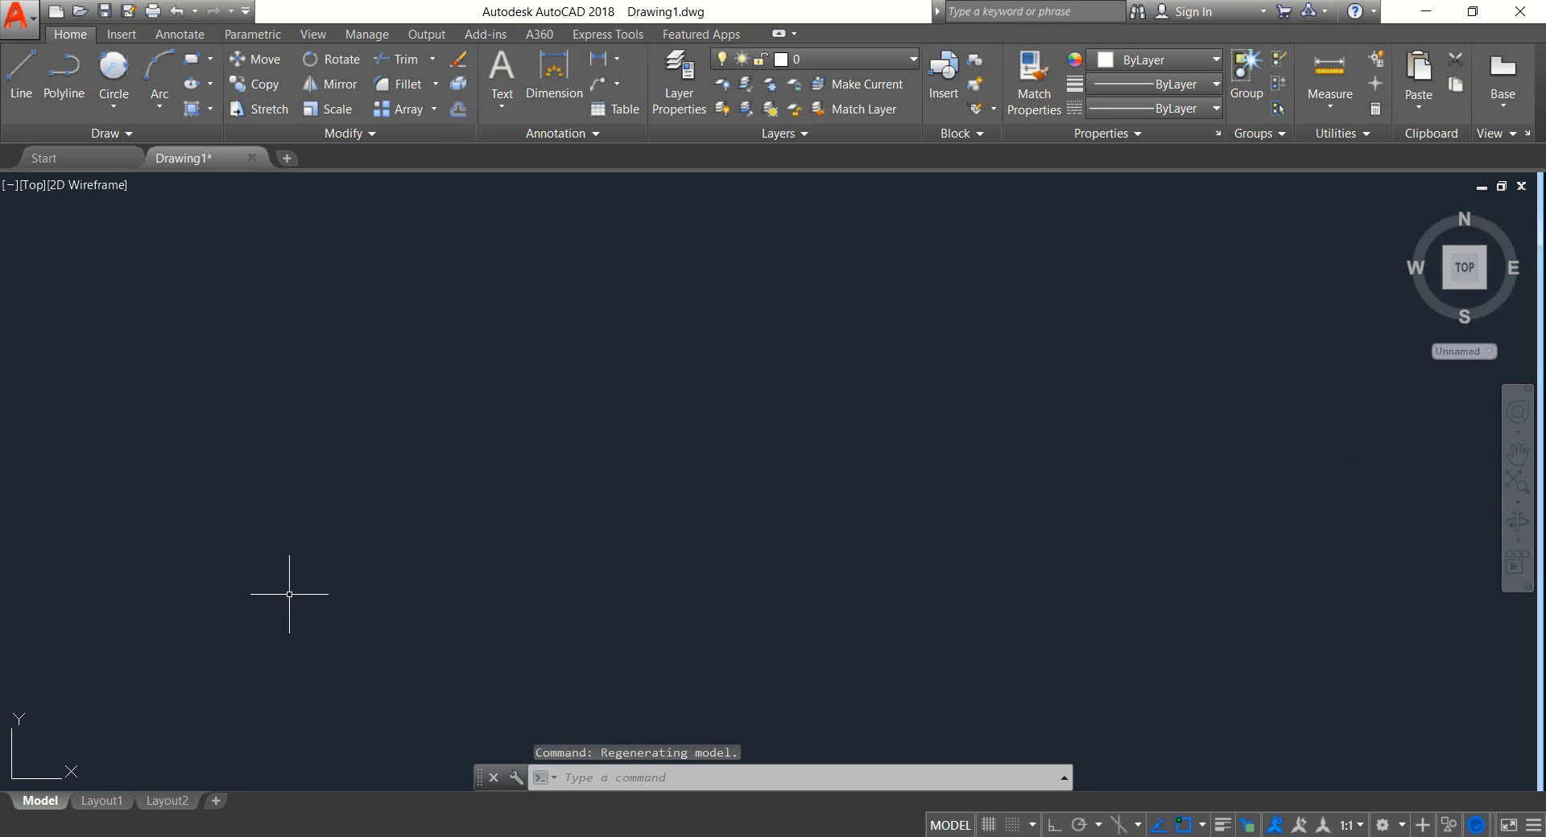
{"action": "left_click", "coordinate": [24, 72]}
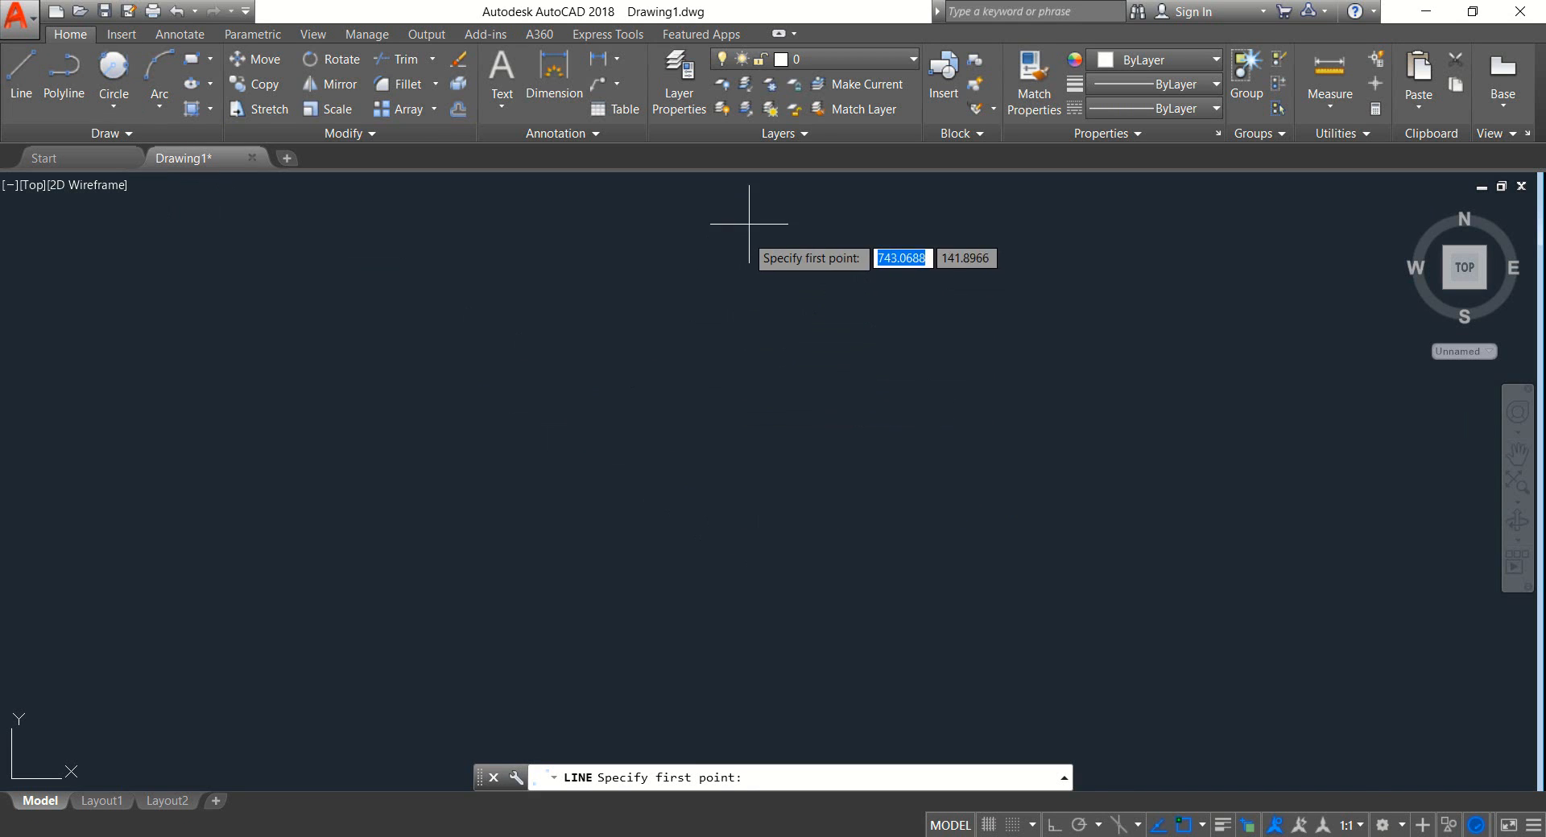
{"action": "left_click", "coordinate": [753, 200]}
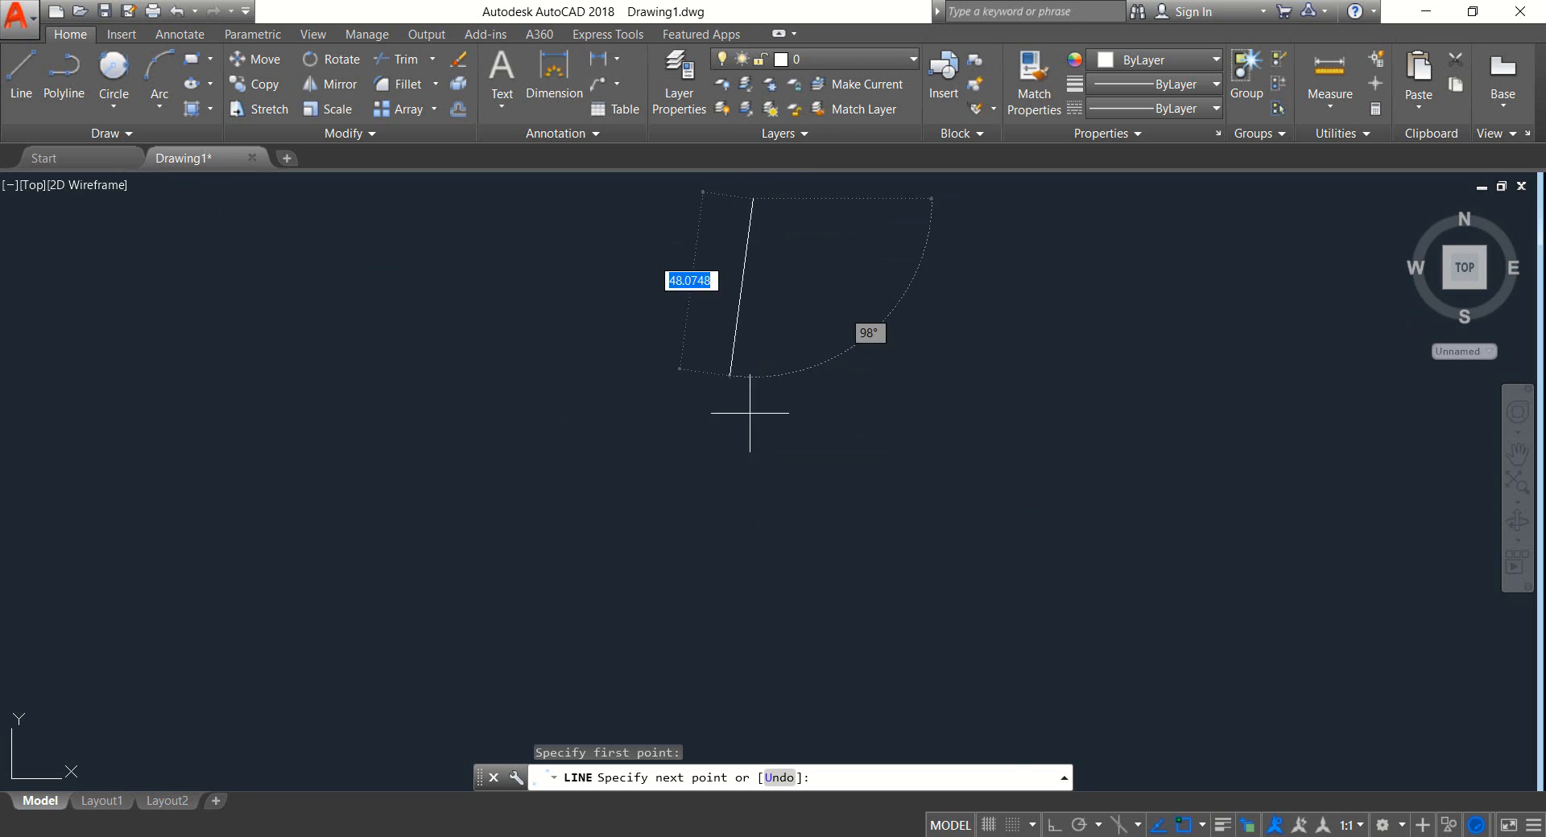
{"action": "left_click", "coordinate": [1052, 827]}
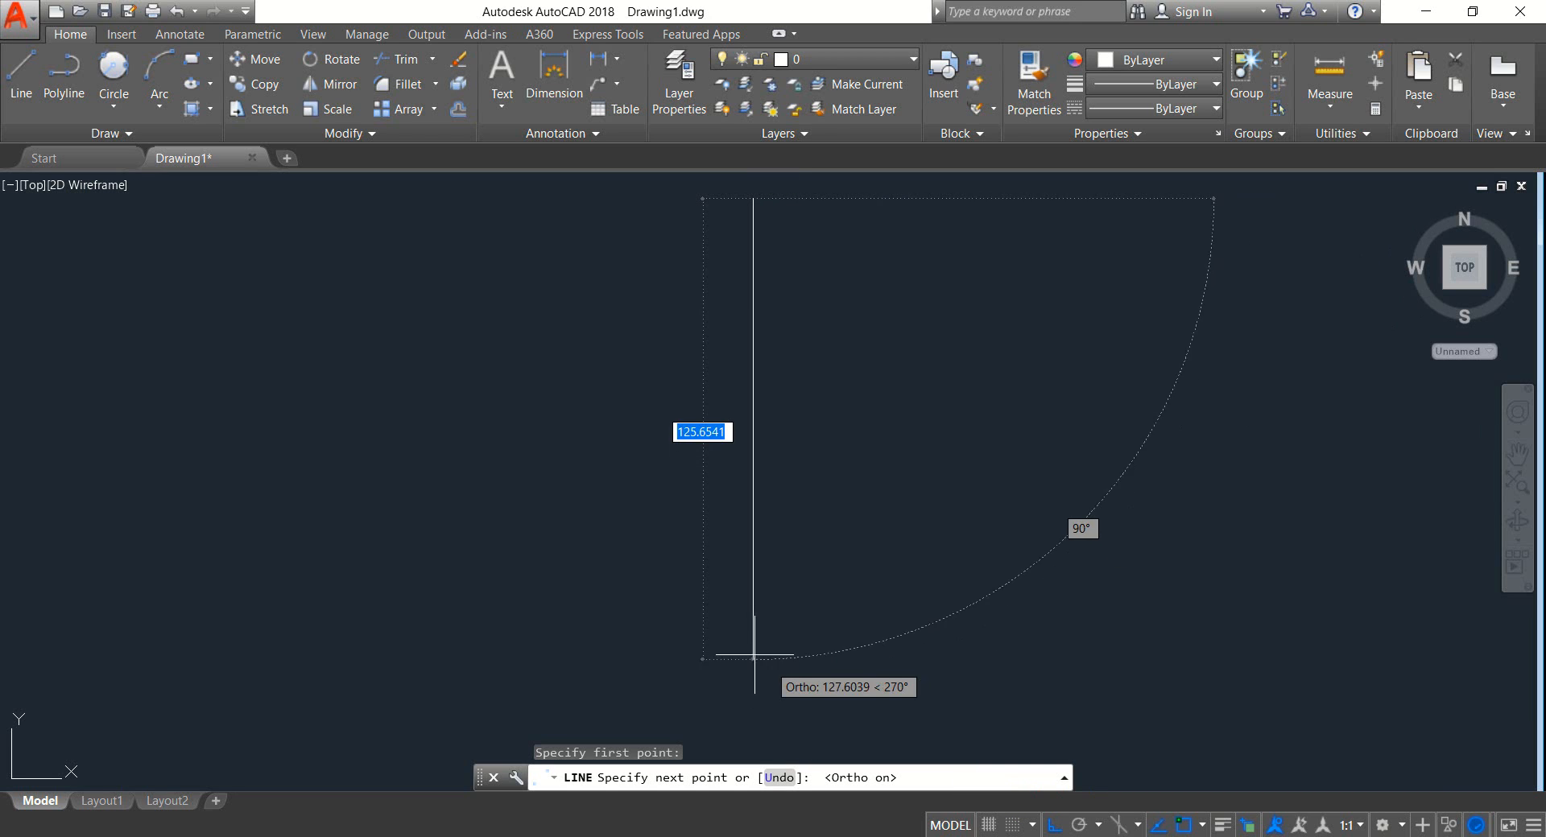
{"action": "left_click", "coordinate": [765, 749]}
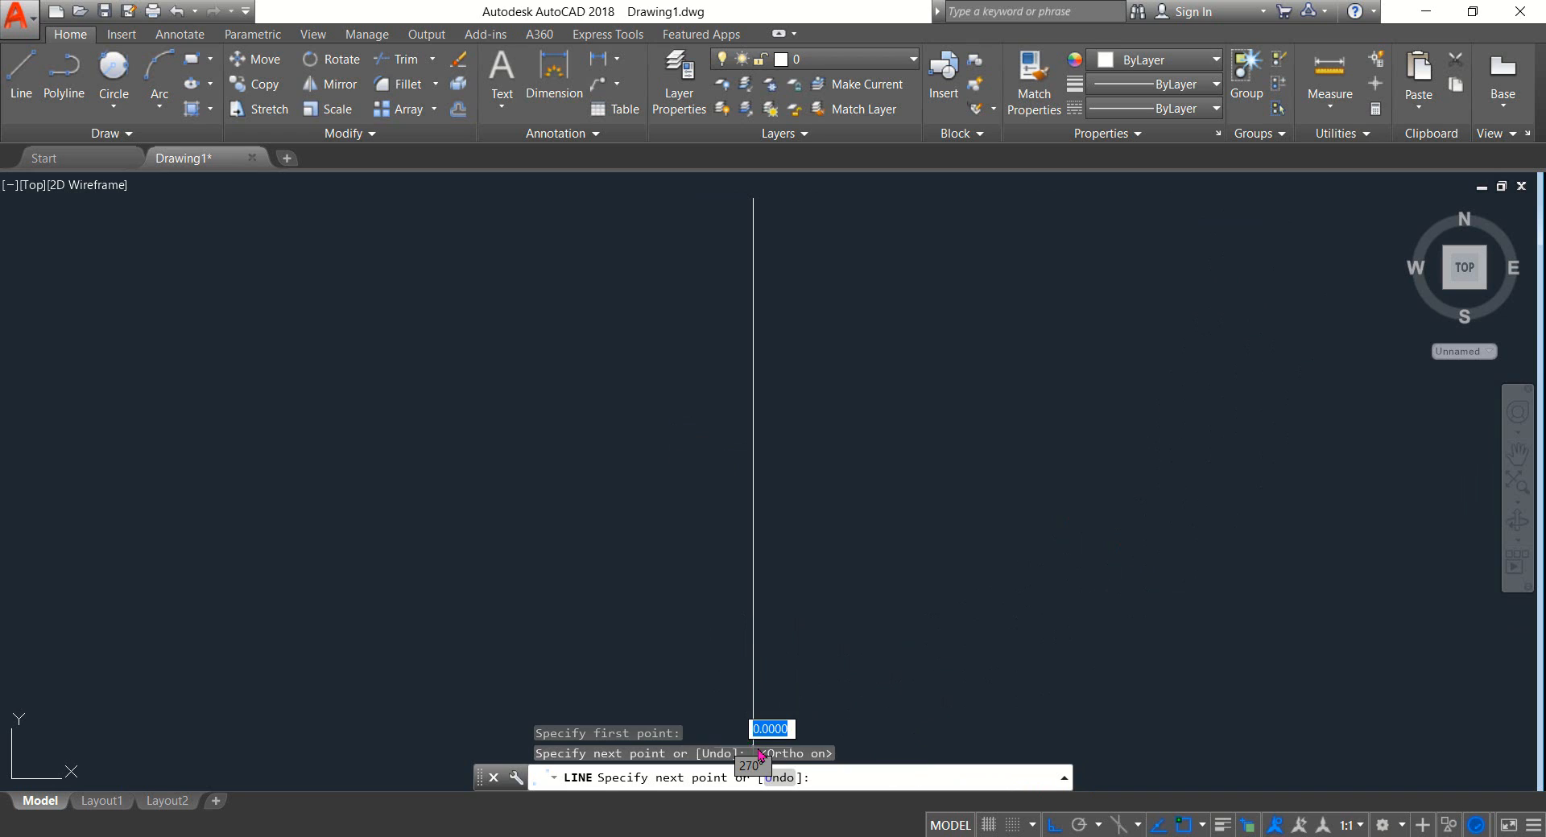
{"action": "right_click", "coordinate": [770, 689]}
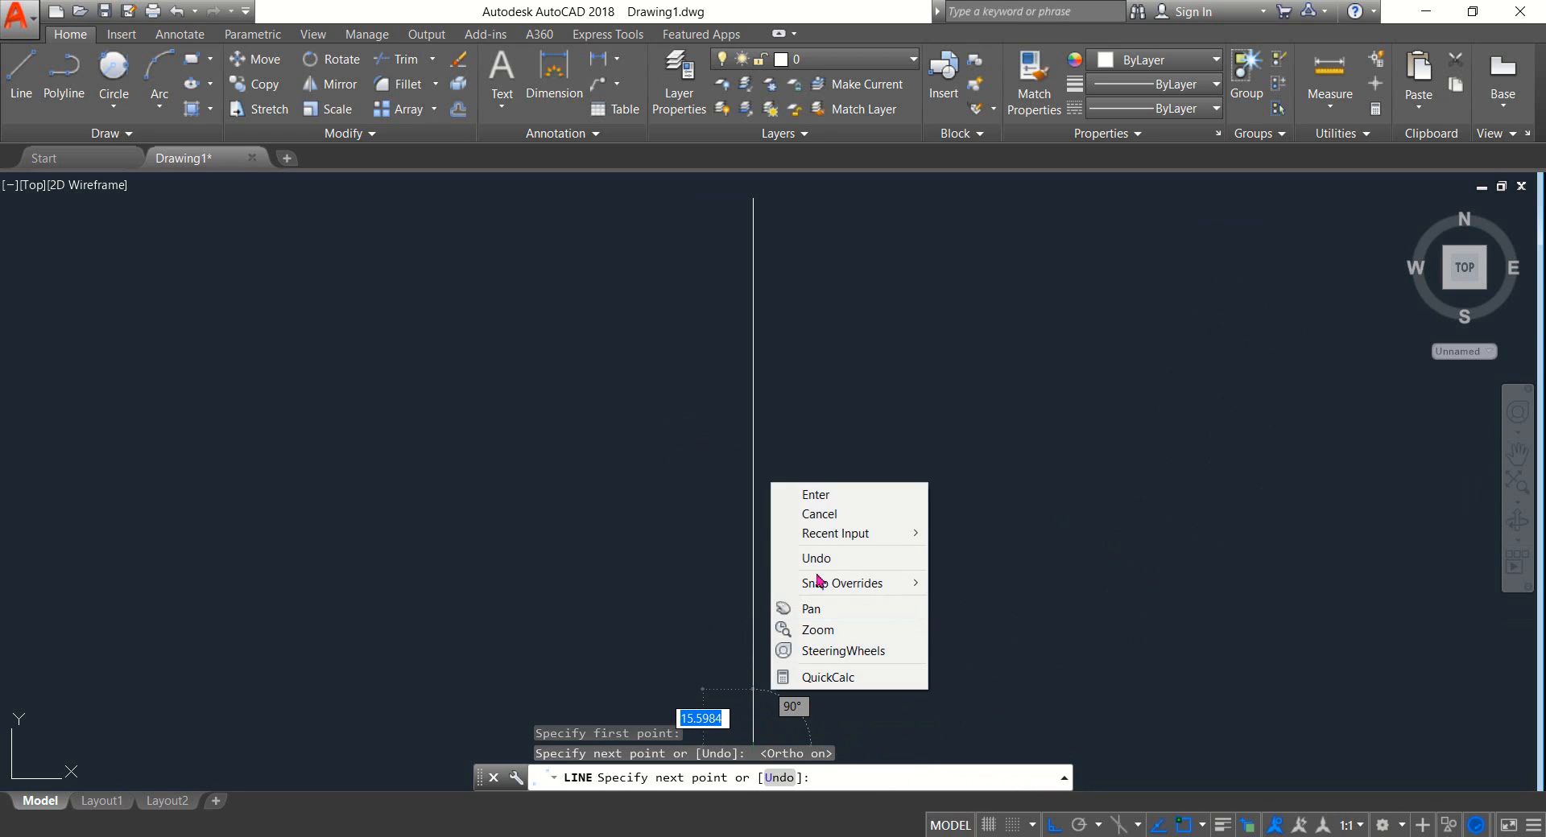
{"action": "left_click", "coordinate": [805, 495]}
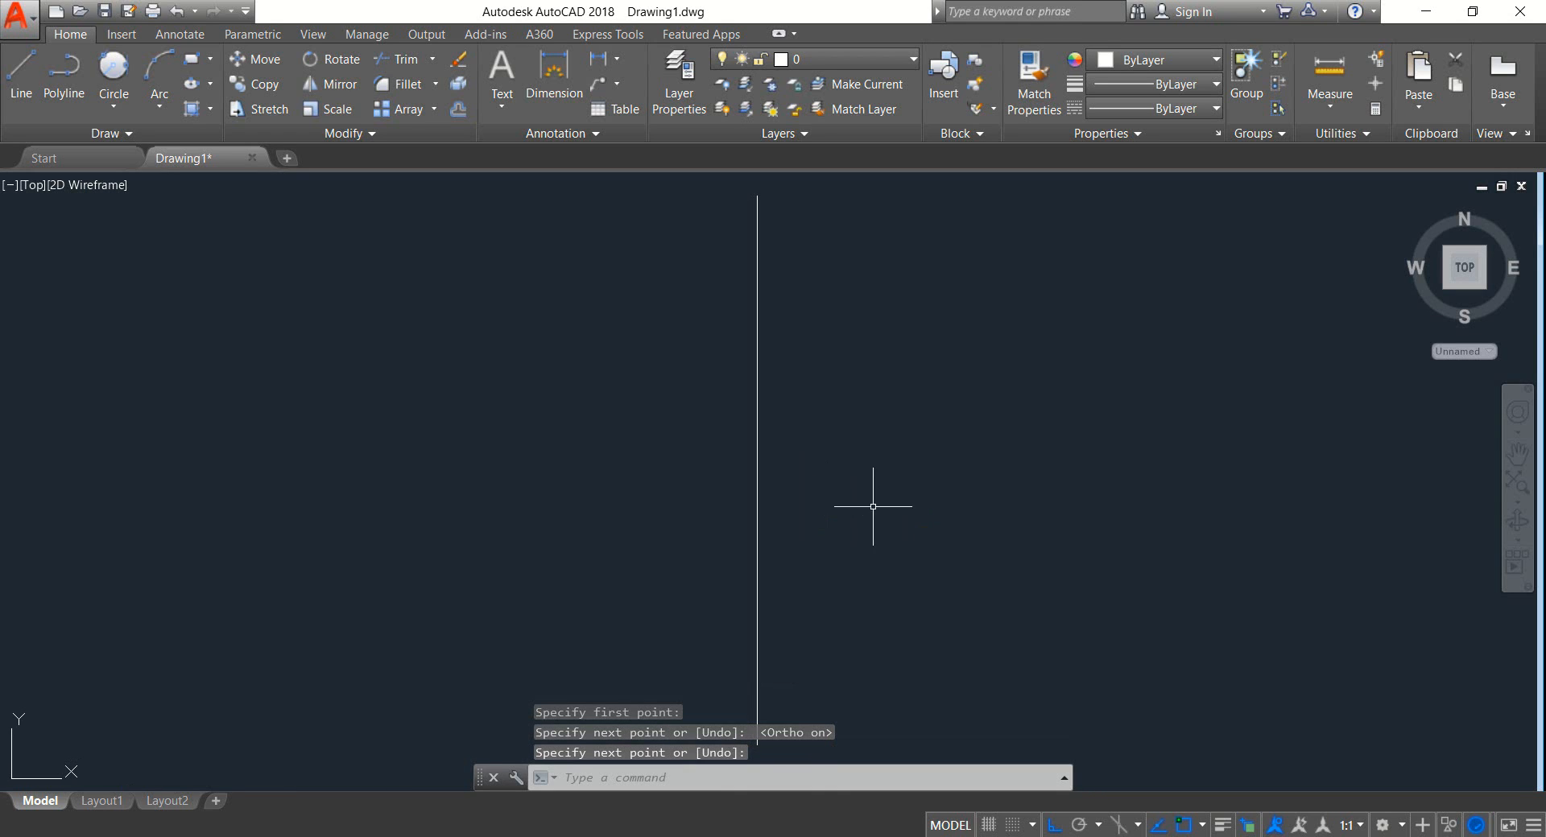
Step: Draw an 18-unit horizontal line to the right from the midpoint of the vertical line
{"action": "left_click", "coordinate": [18, 75]}
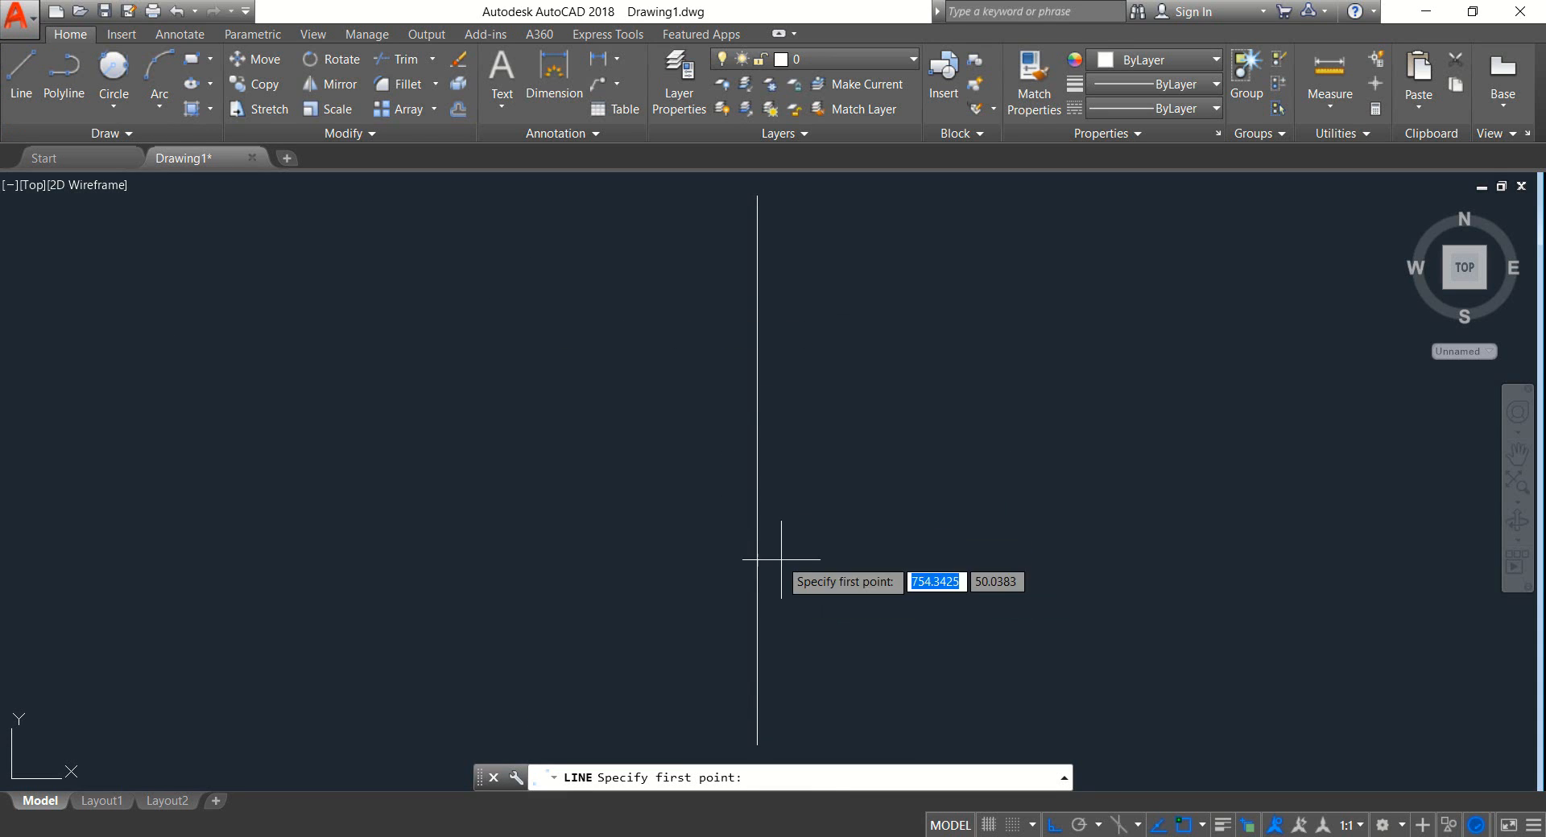
{"action": "left_click", "coordinate": [757, 470]}
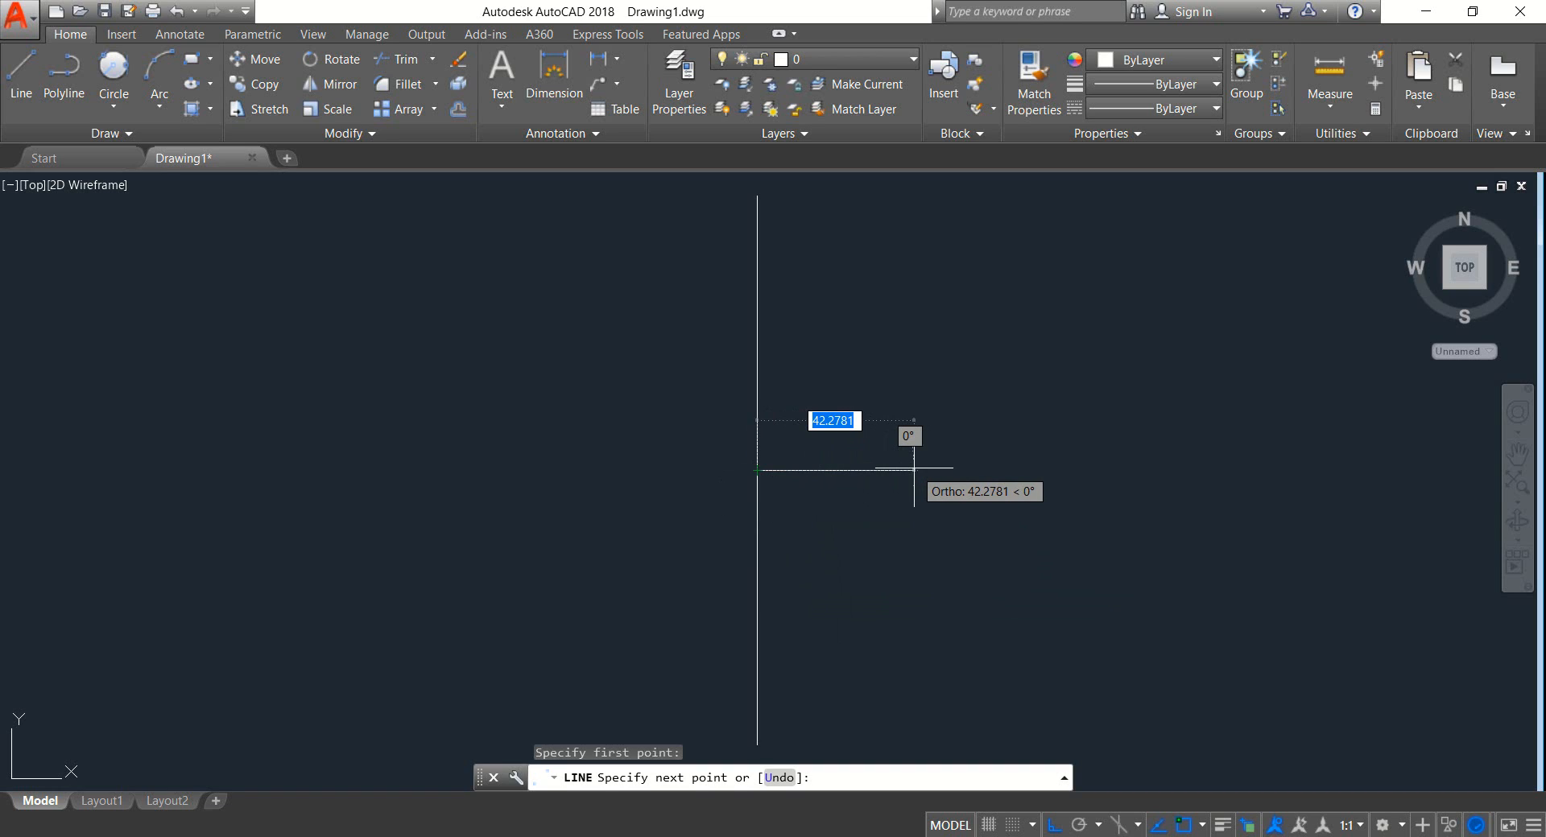
{"action": "type", "text": "1"}
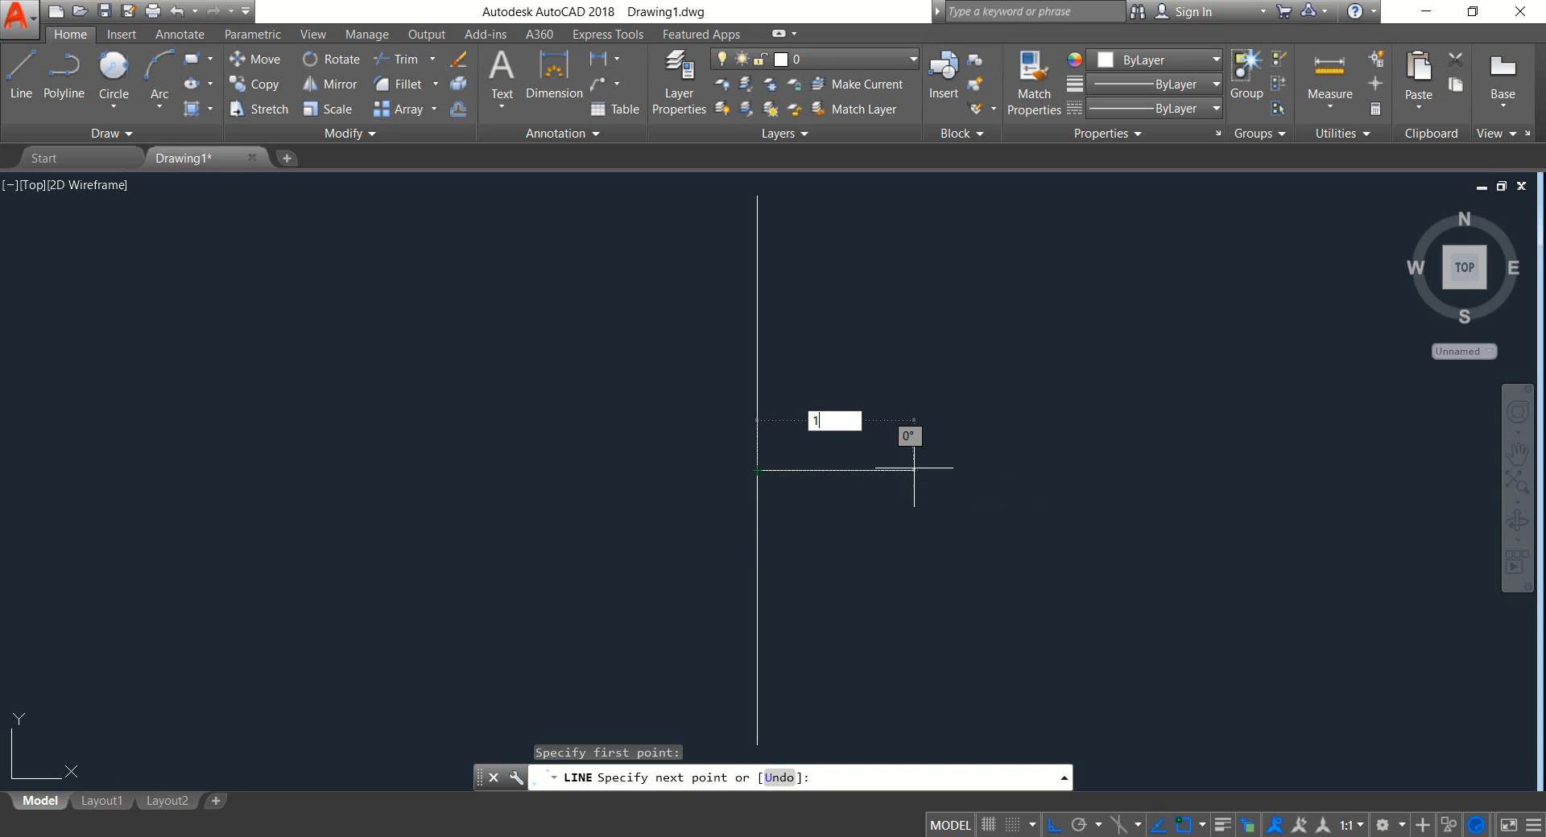
{"action": "key", "text": "Return"}
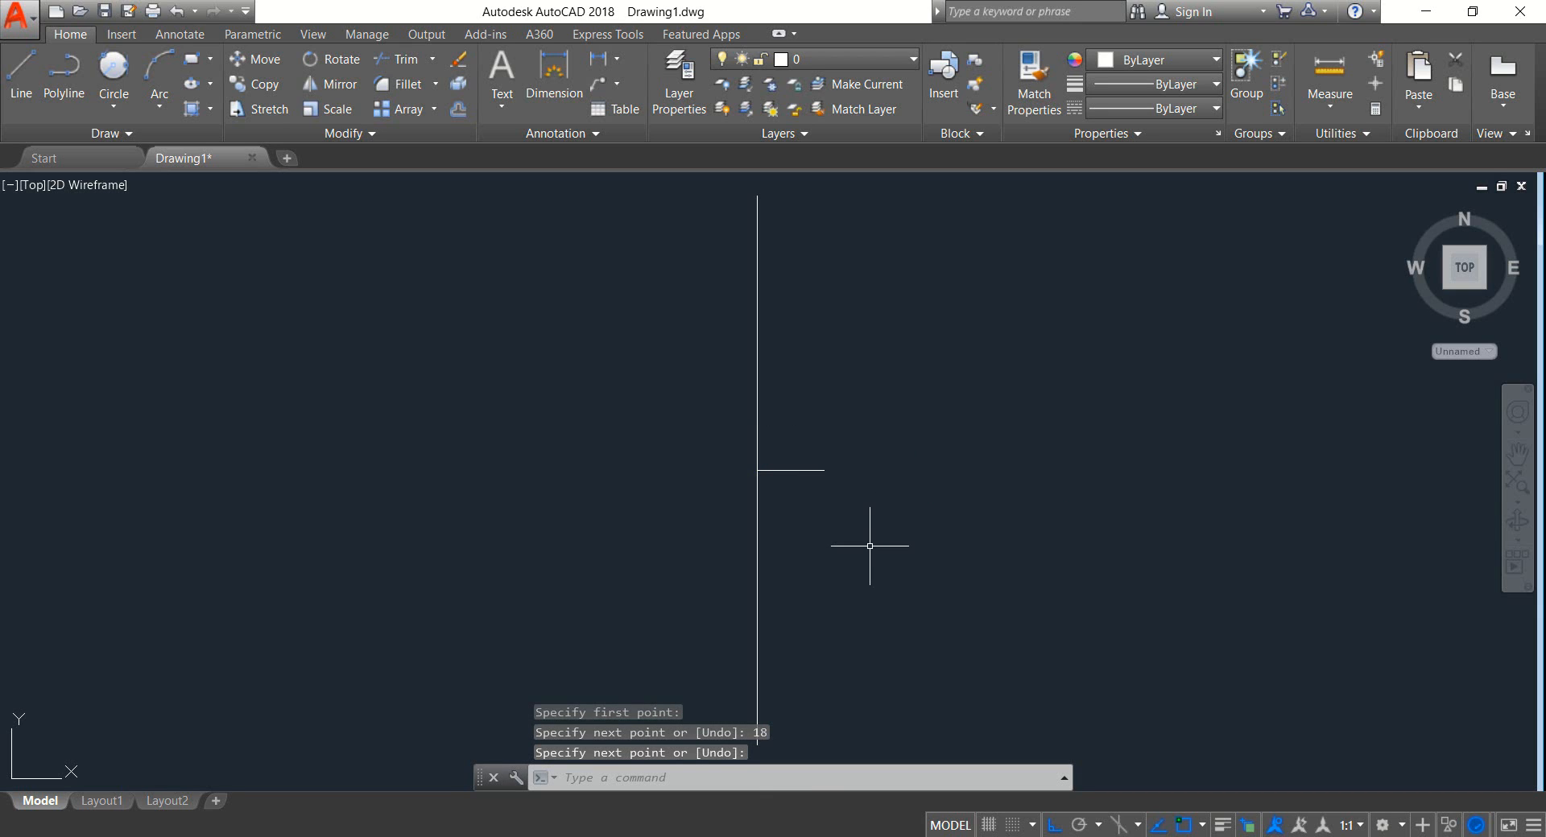
Step: Draw an 18-unit horizontal line to the left from the midpoint of the vertical line
{"action": "left_click", "coordinate": [21, 76]}
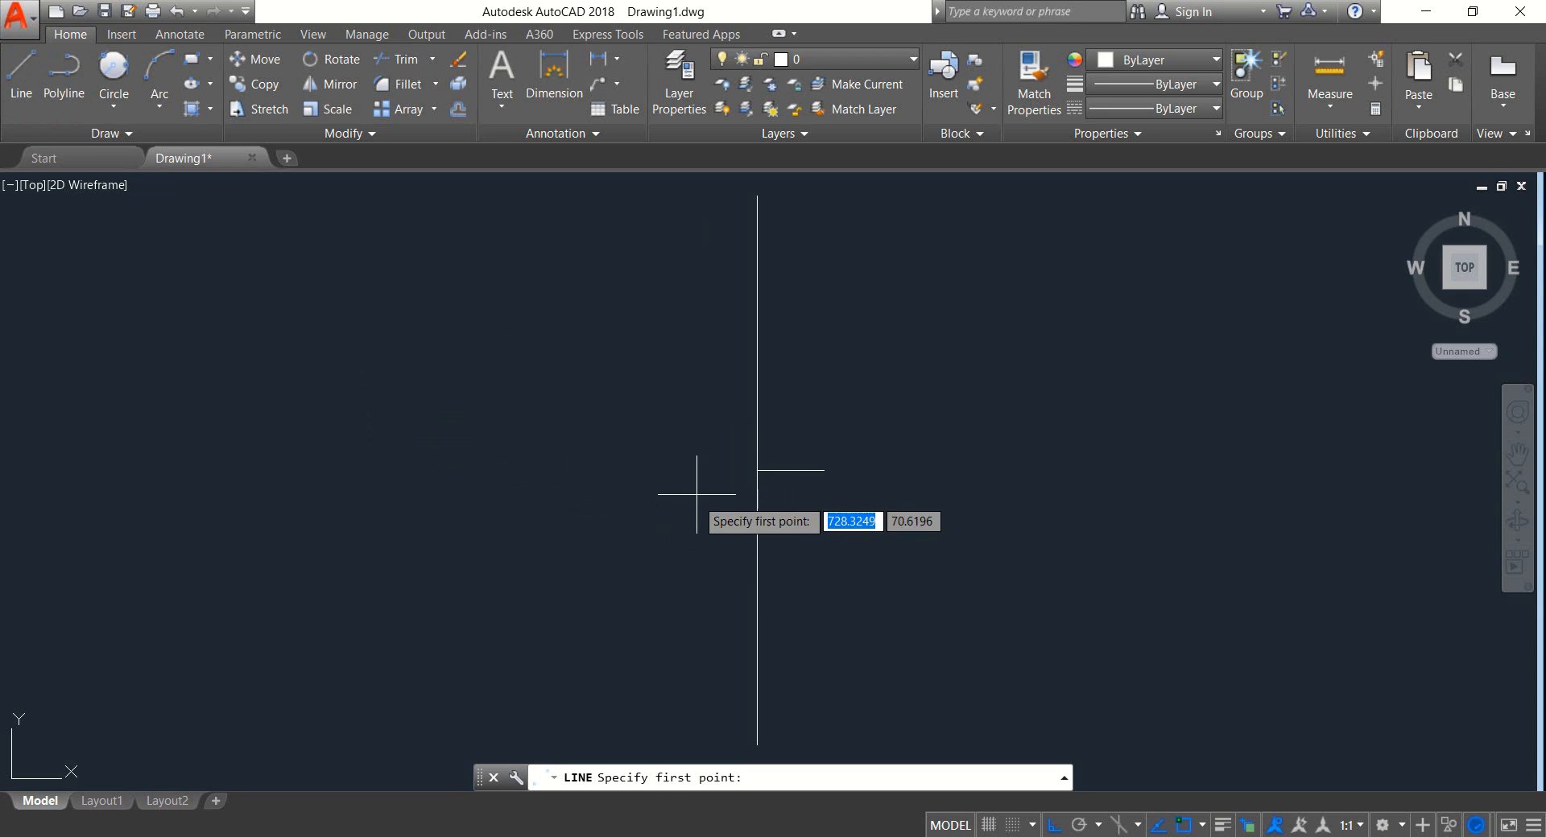
{"action": "left_click", "coordinate": [756, 470]}
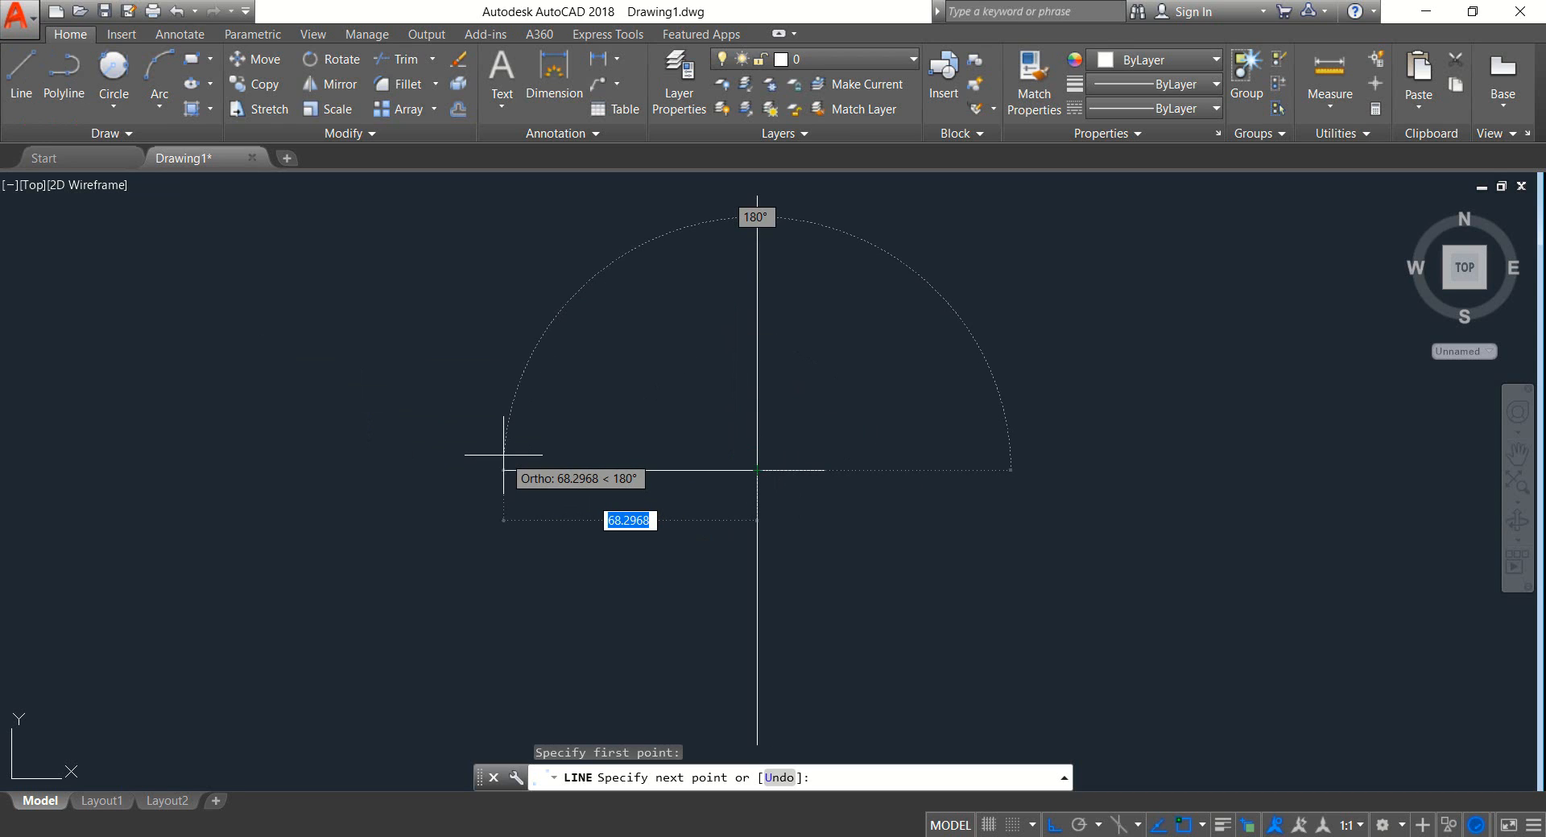
{"action": "type", "text": "1"}
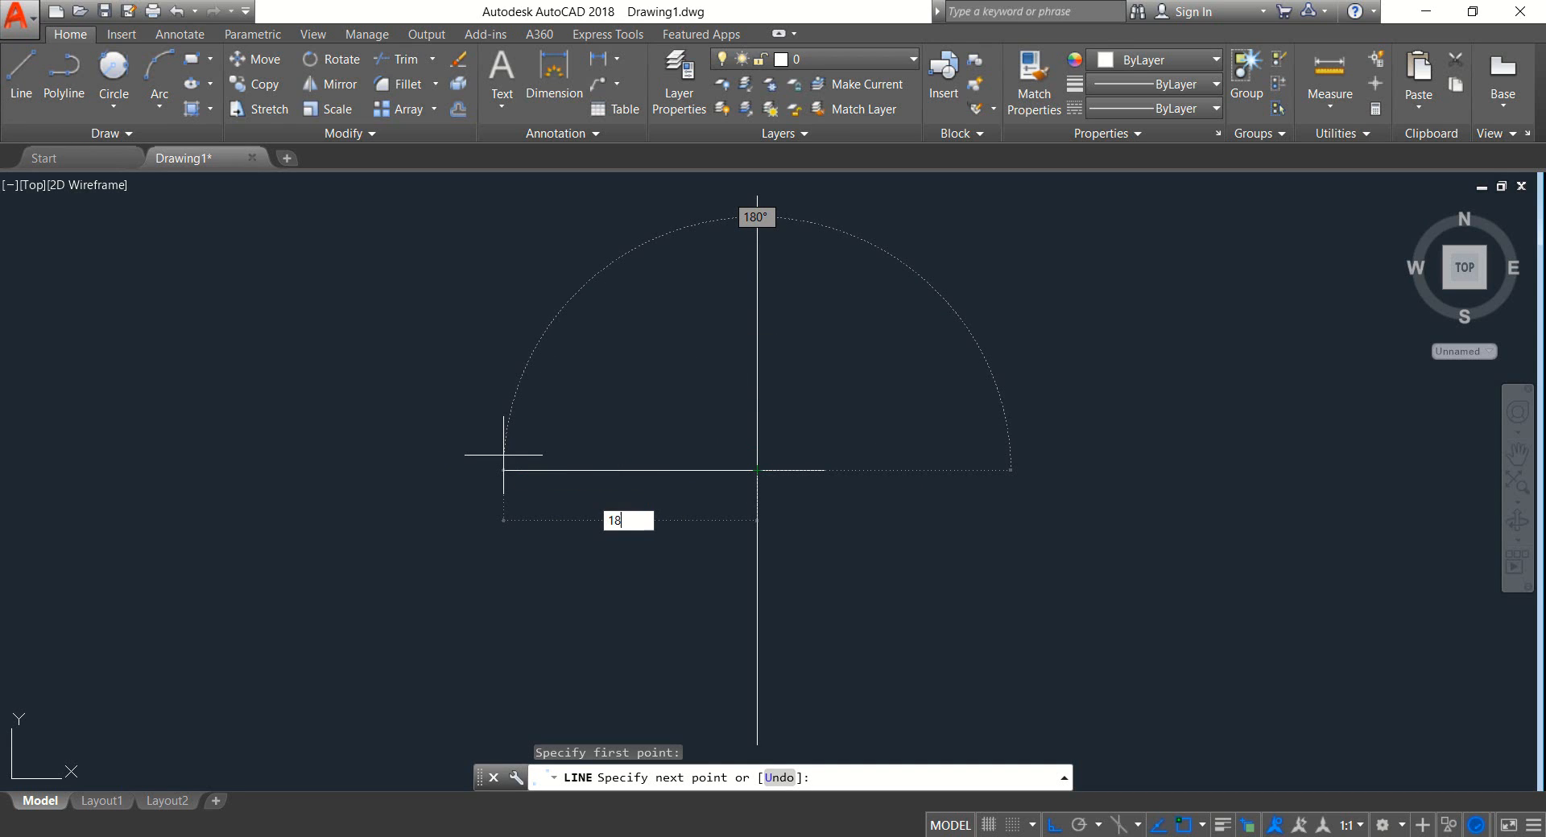
{"action": "type", "text": "8"}
{"action": "key", "text": "Return"}
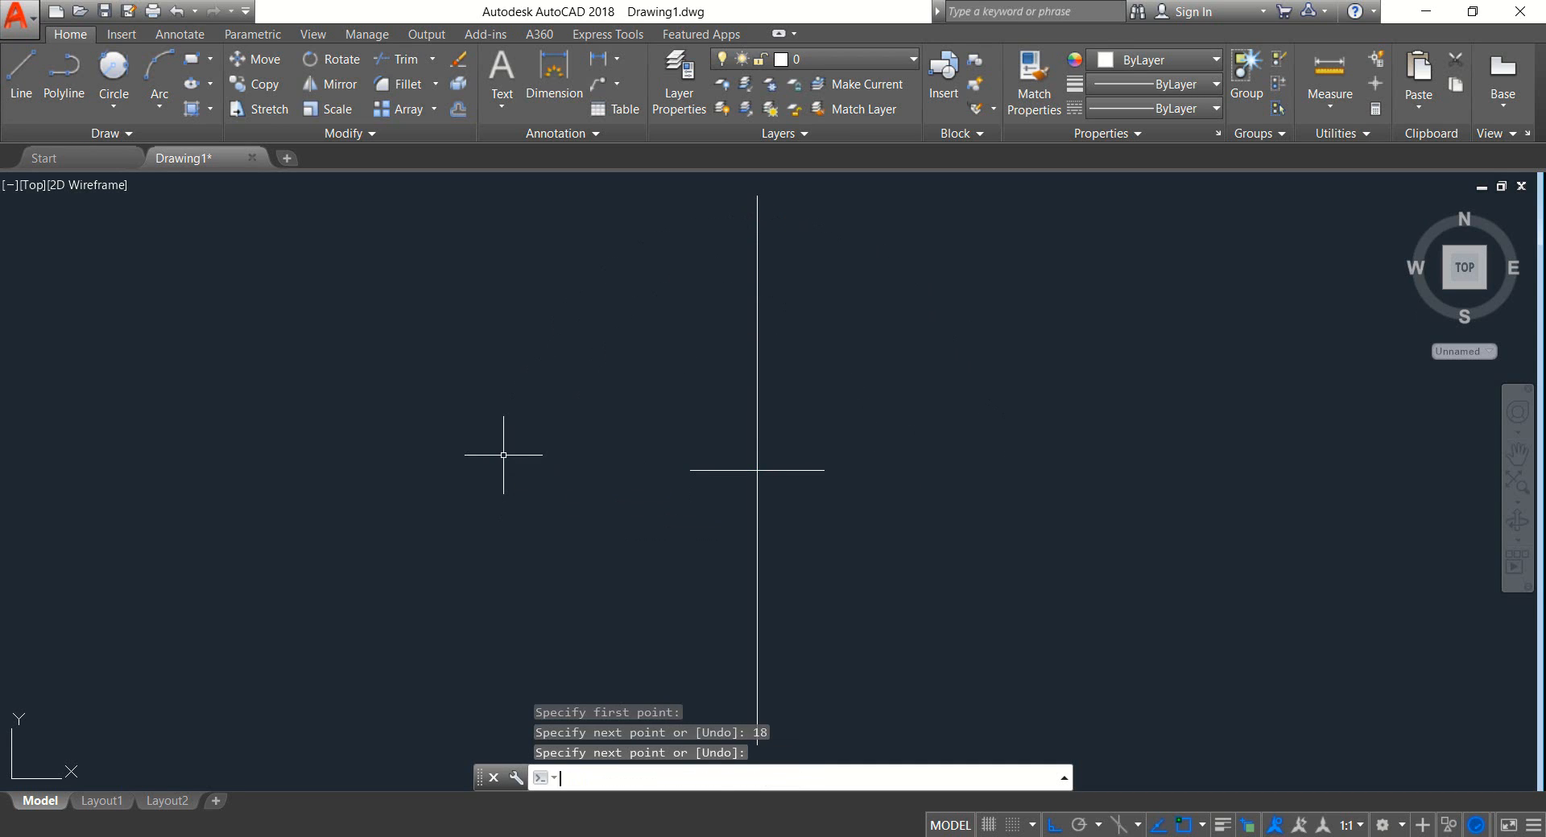
{"action": "key", "text": "Return"}
Step: Join the two short horizontal segments on either side of the vertical line into one line
{"action": "left_click", "coordinate": [856, 492]}
{"action": "left_click", "coordinate": [742, 469]}
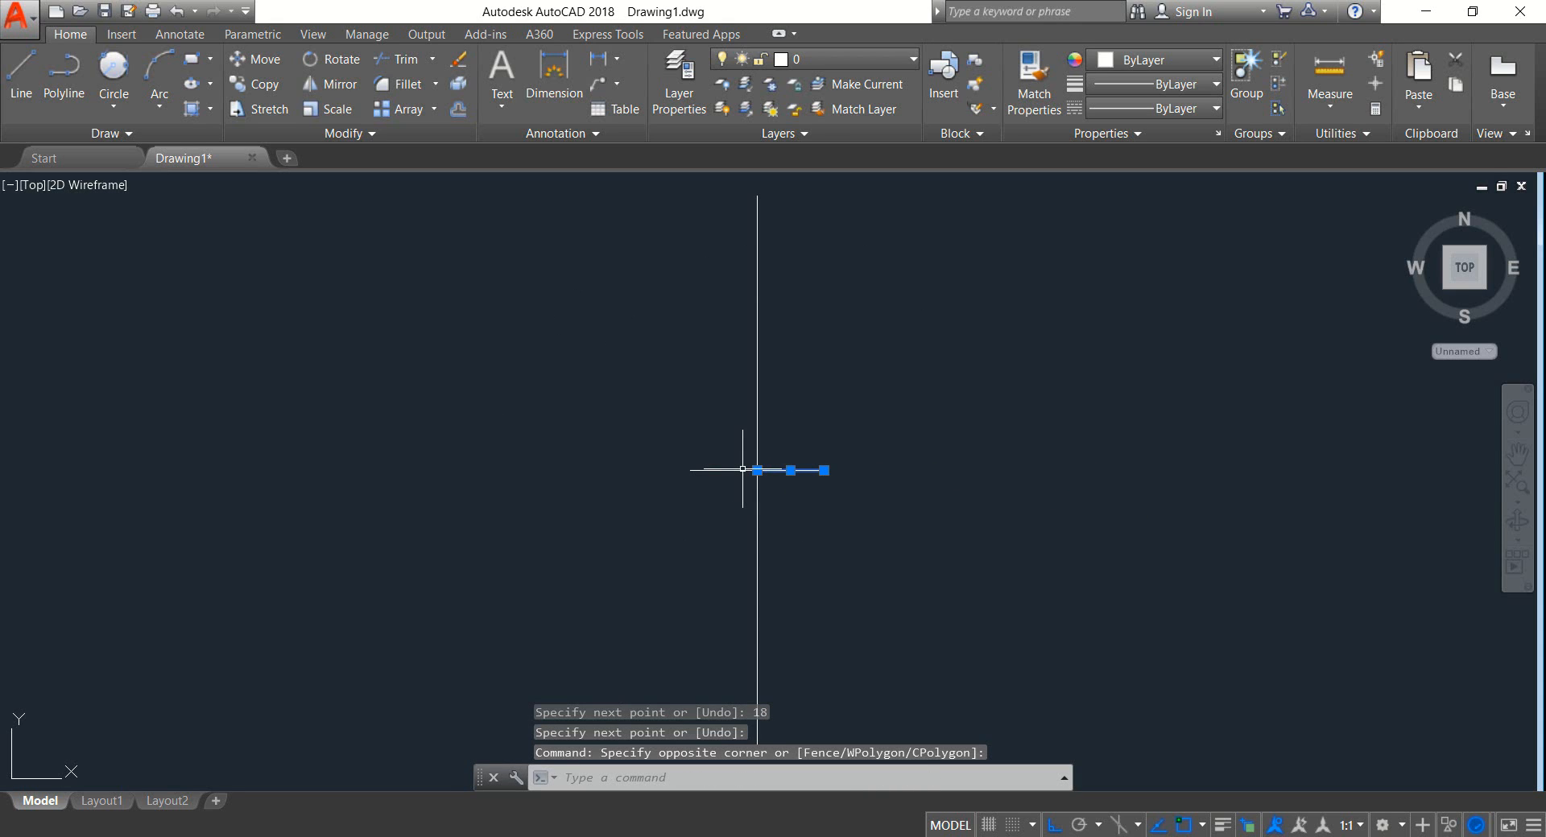
{"action": "left_click", "coordinate": [728, 510]}
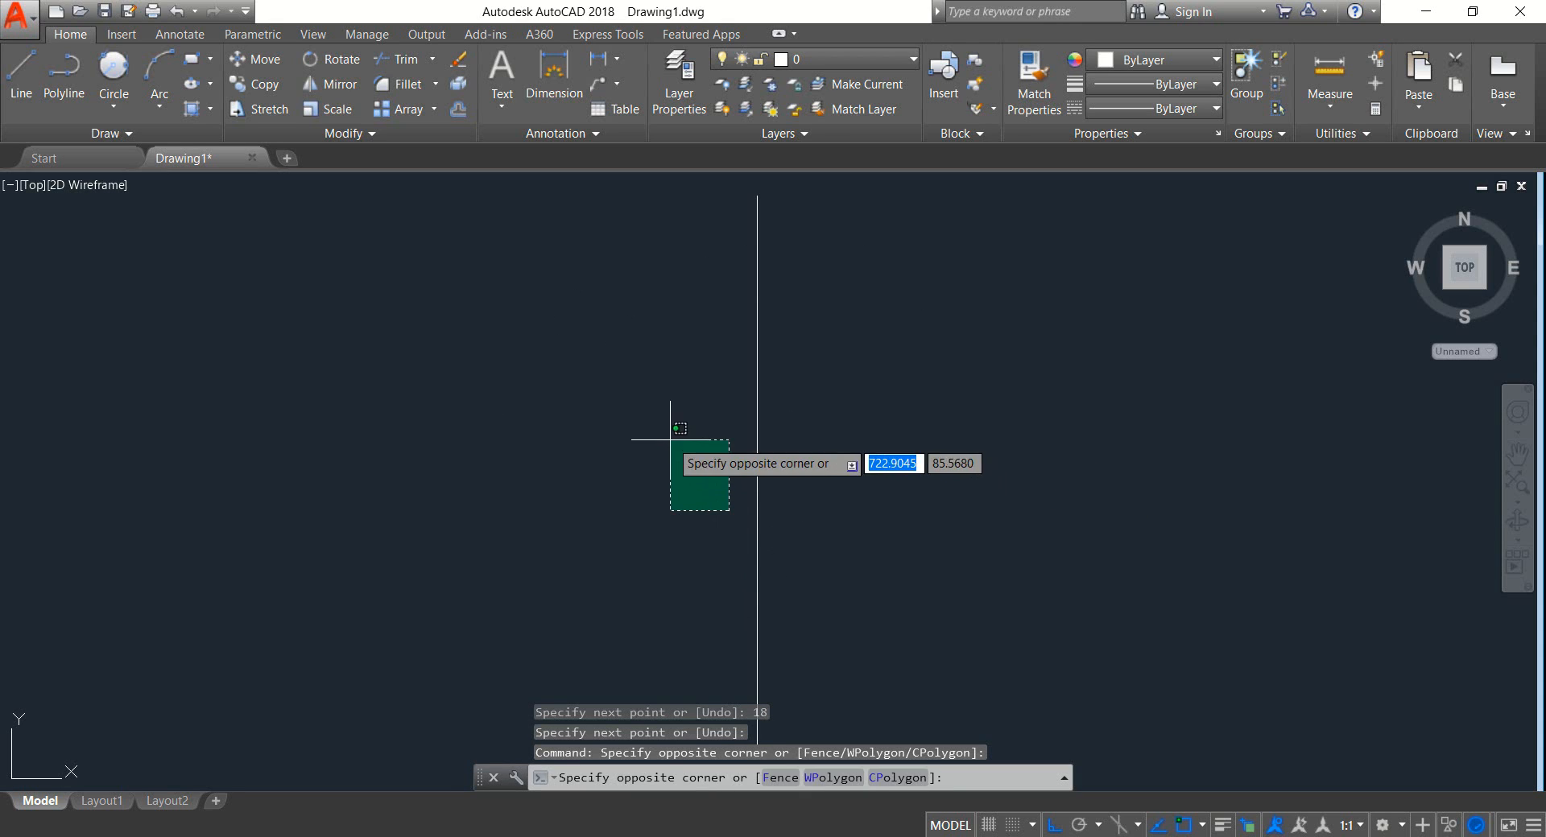
{"action": "left_click", "coordinate": [664, 432]}
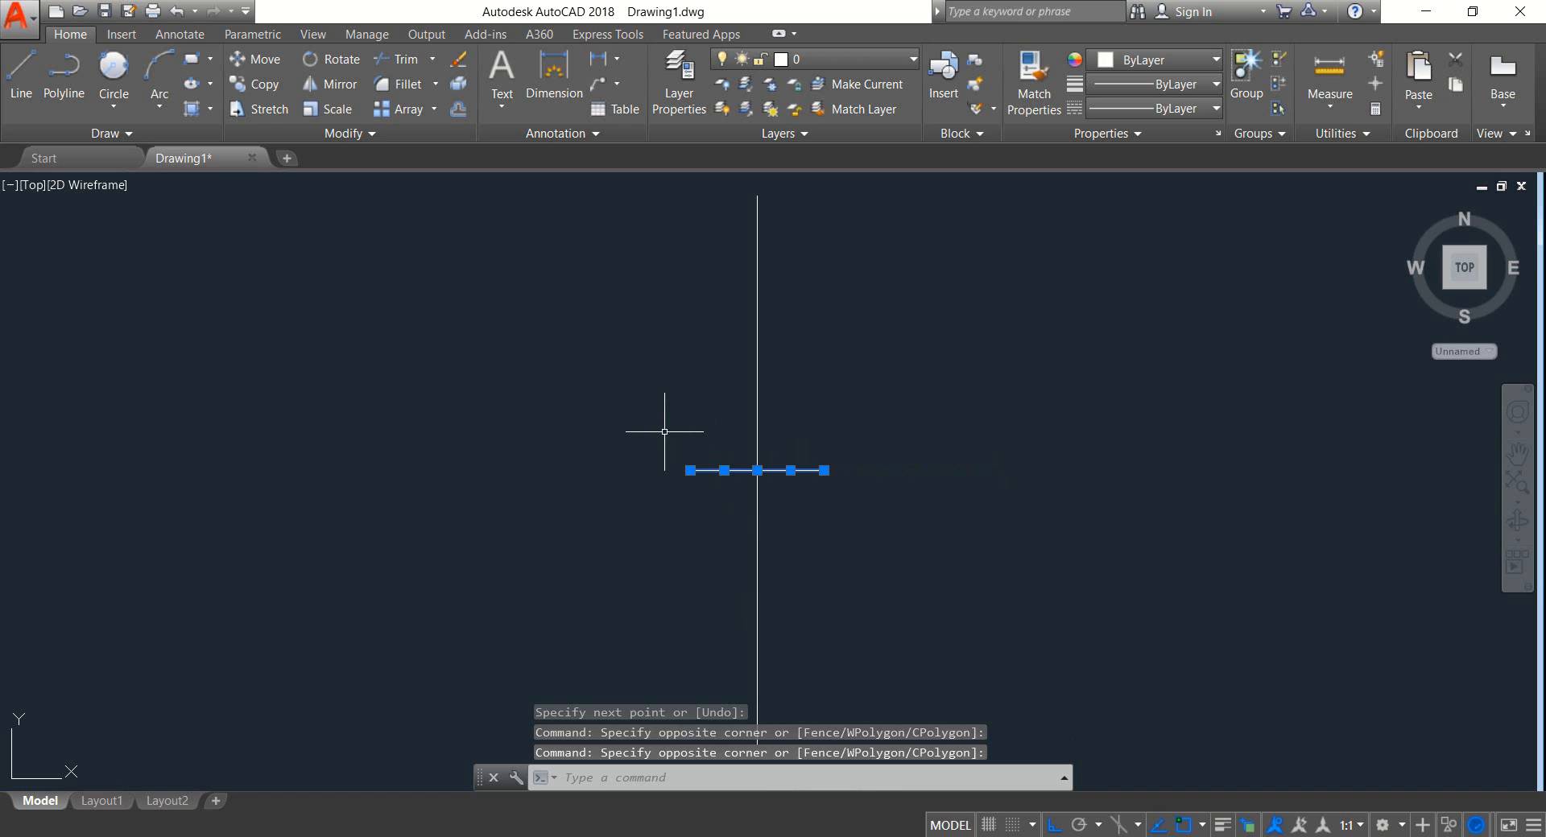
{"action": "key", "text": "Return"}
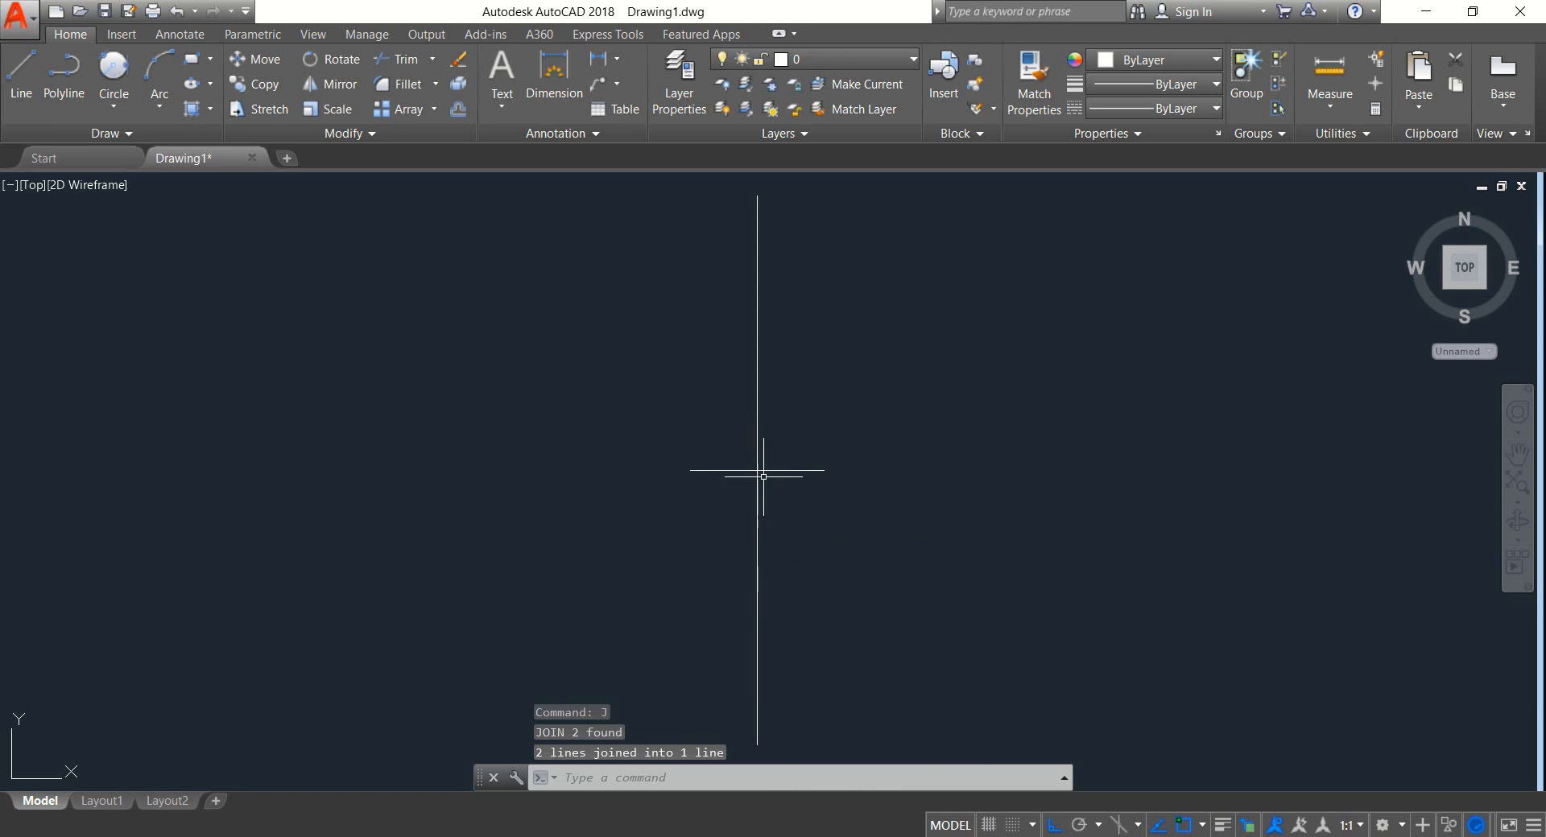
Step: Offset the joined horizontal line by 23 units, once above and once below
{"action": "left_click", "coordinate": [863, 511]}
{"action": "left_click", "coordinate": [802, 435]}
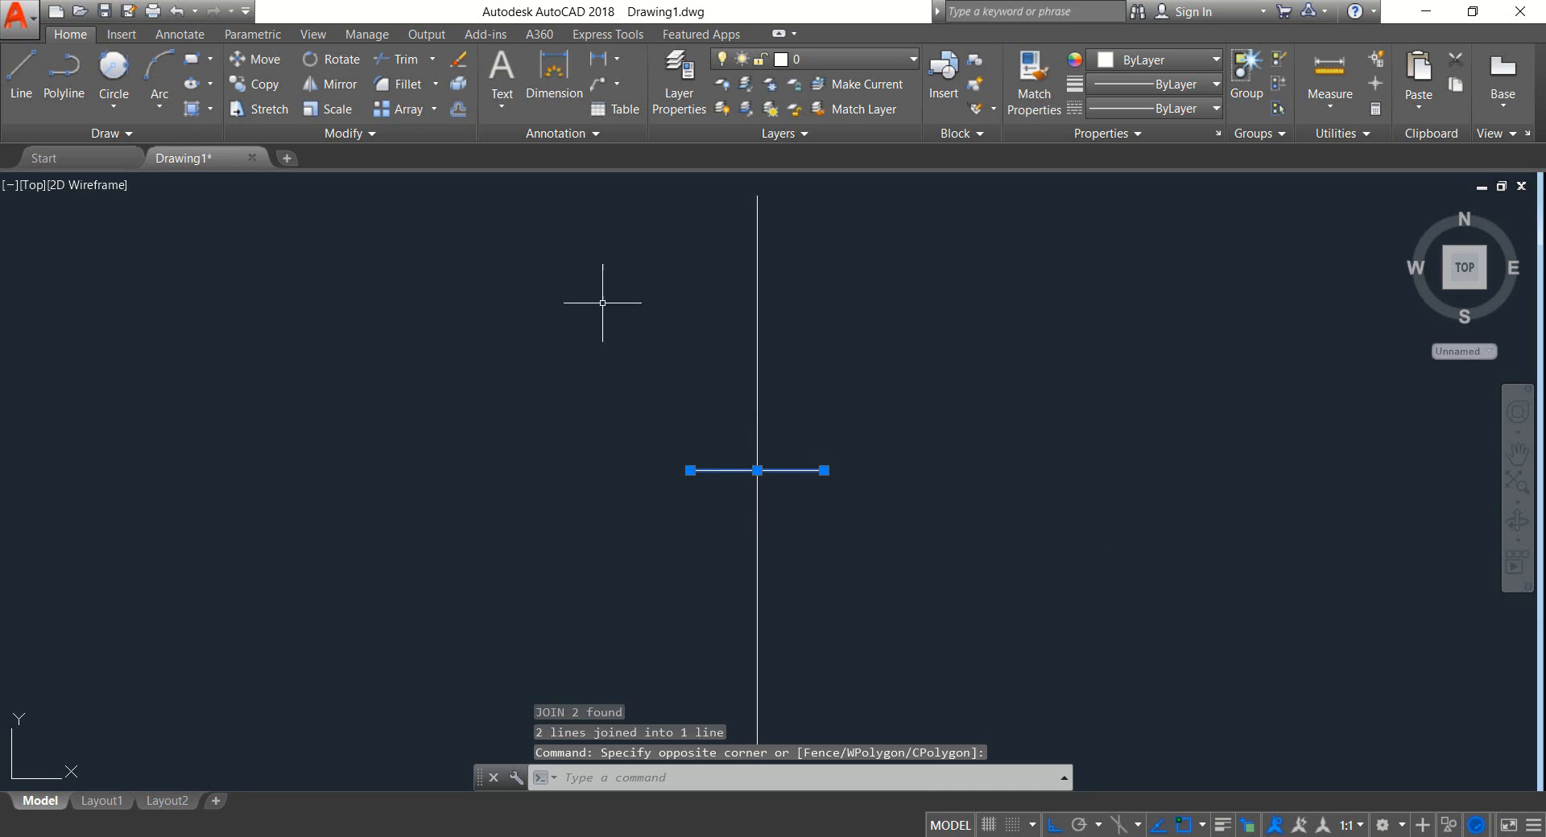
{"action": "left_click", "coordinate": [458, 110]}
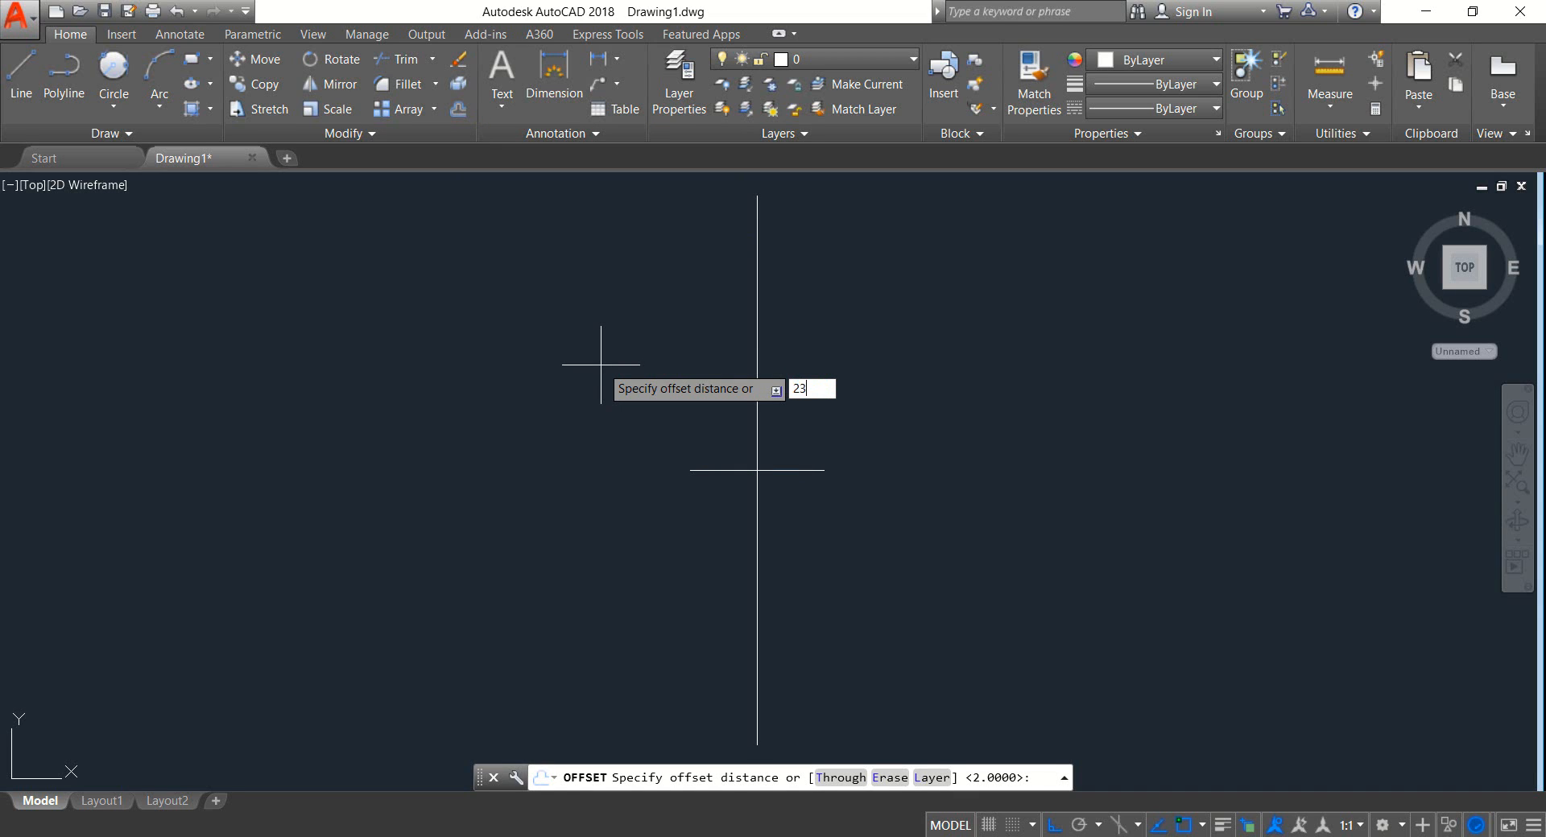
{"action": "type", "text": "23"}
{"action": "key", "text": "Return"}
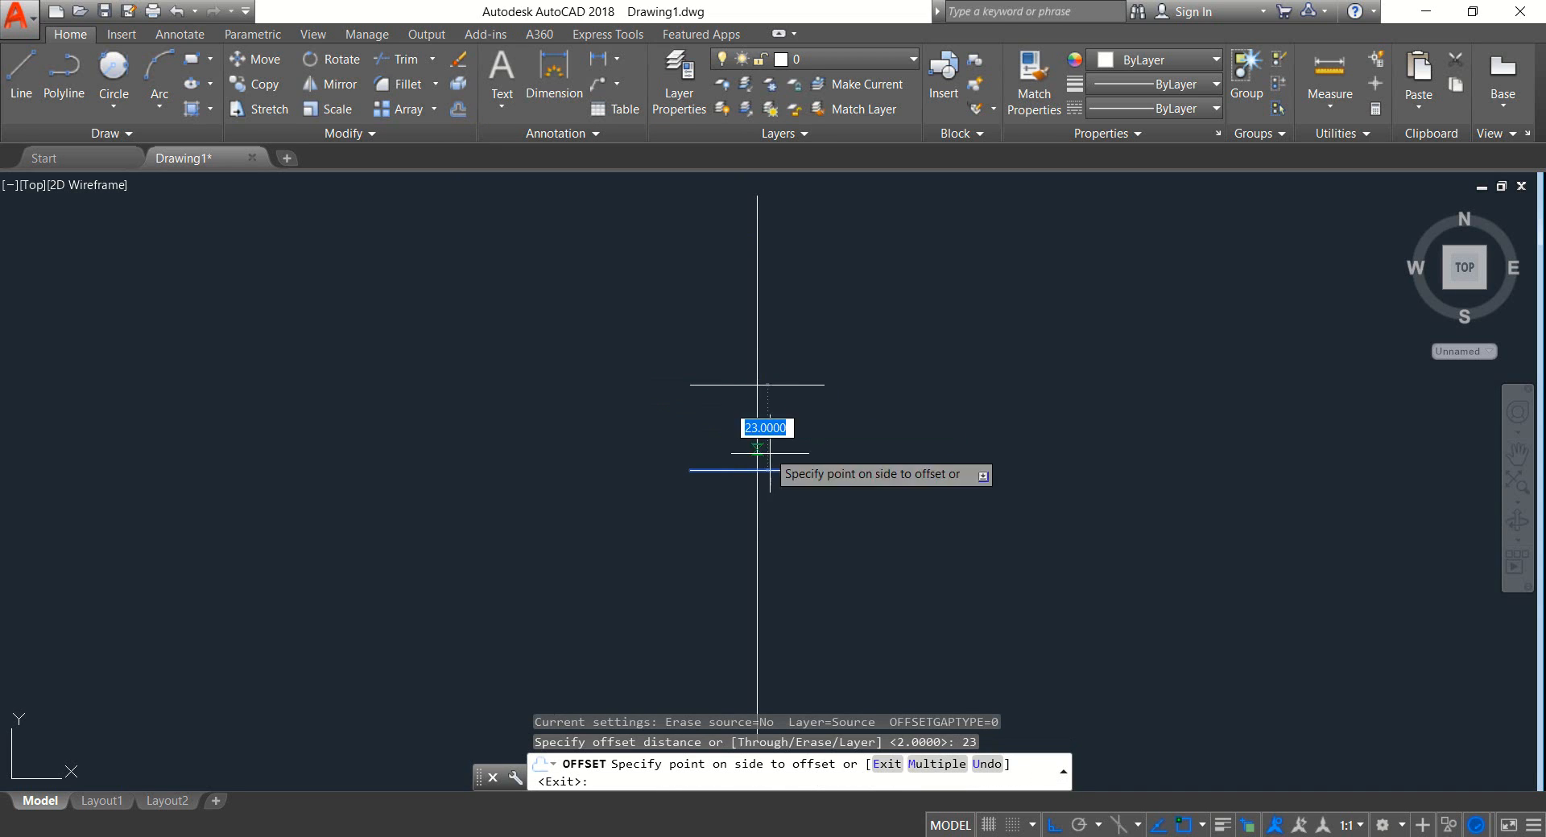
{"action": "left_click", "coordinate": [741, 412]}
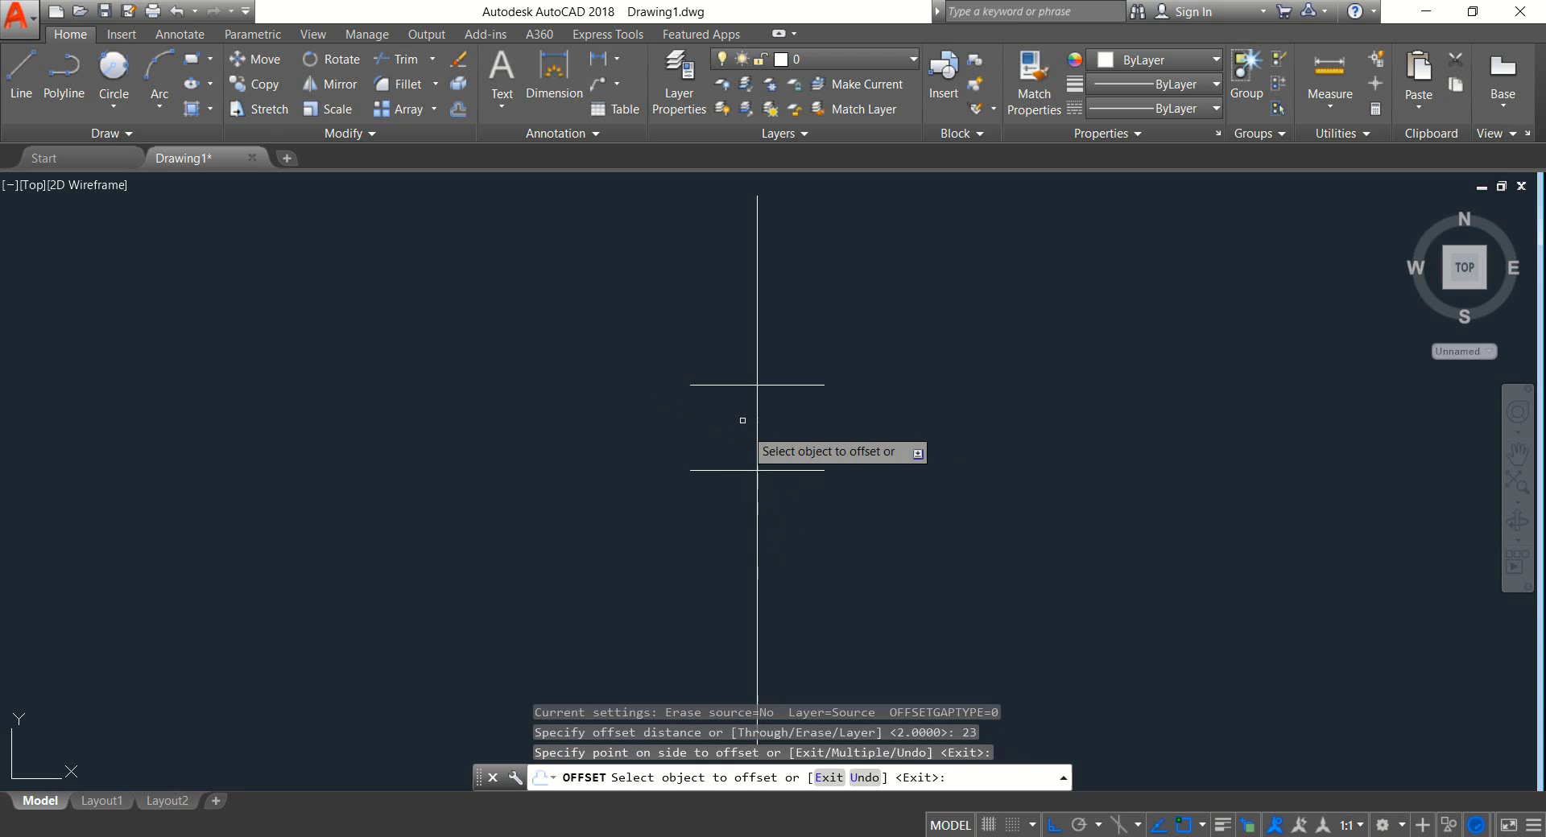
{"action": "left_click", "coordinate": [732, 470]}
{"action": "left_click", "coordinate": [721, 542]}
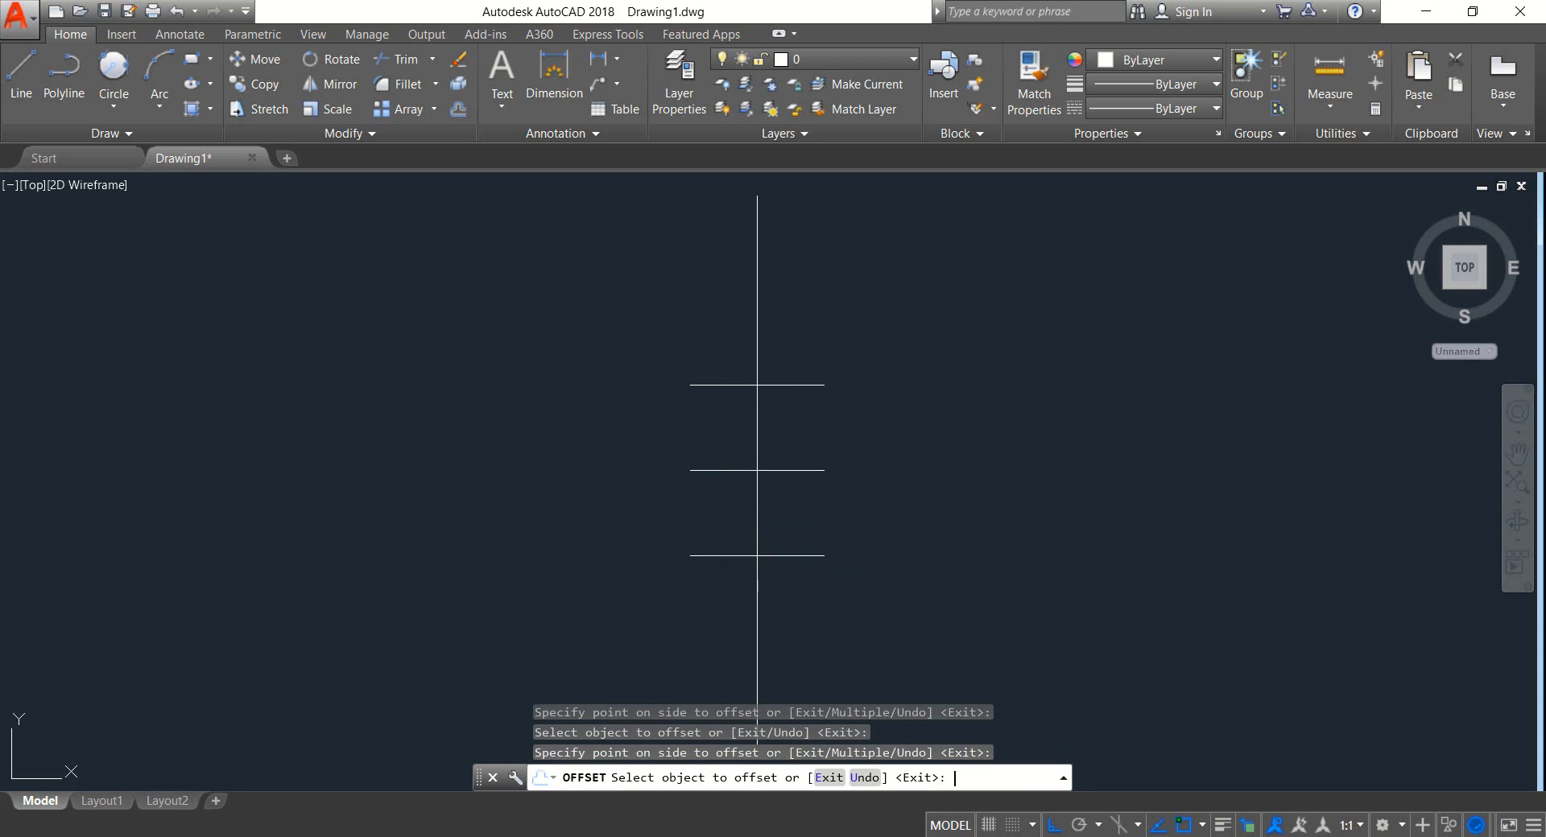
{"action": "key", "text": "Return"}
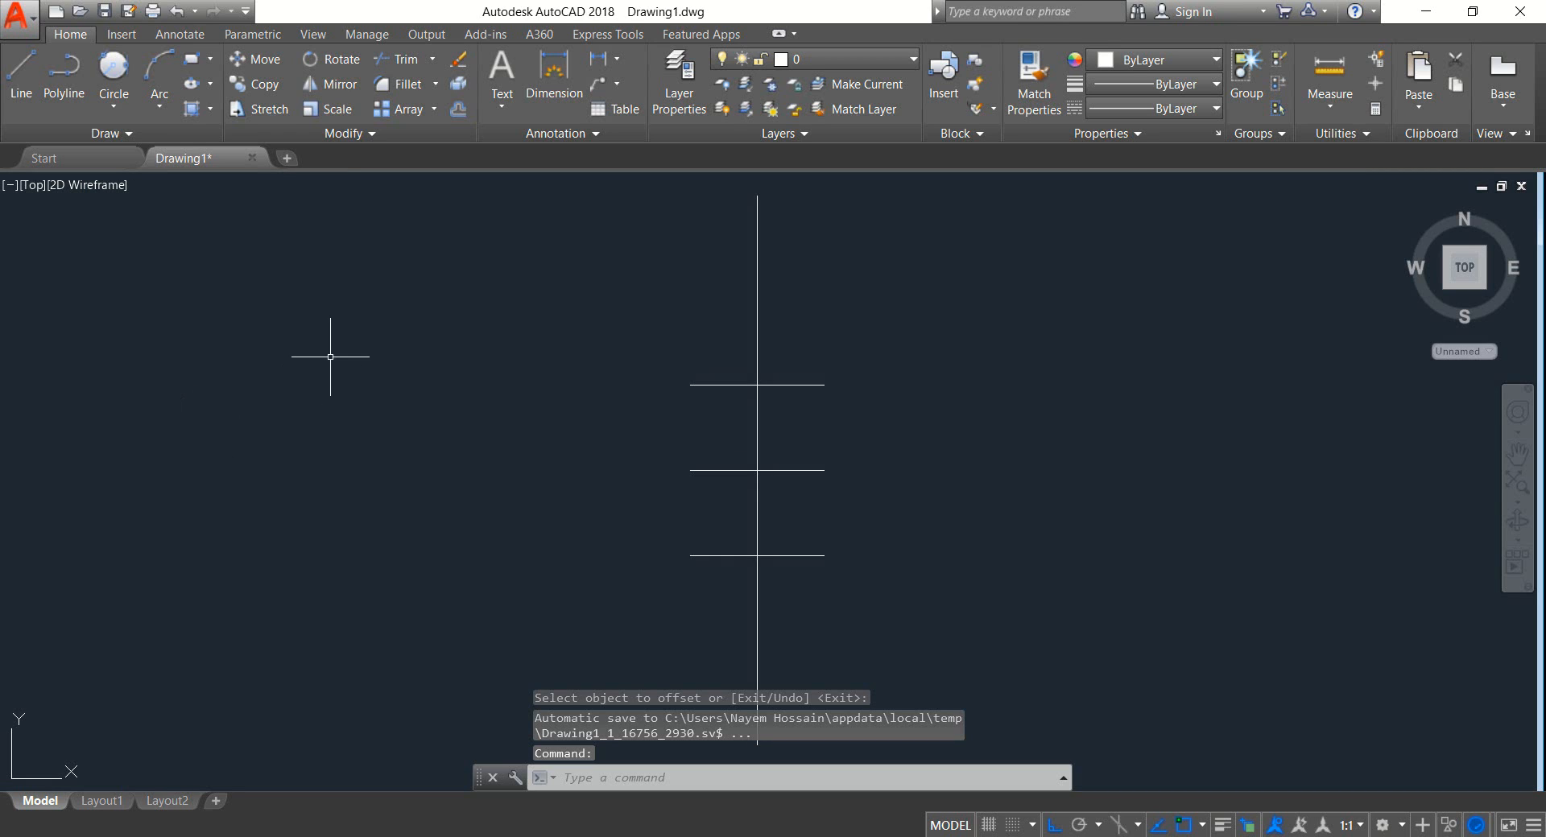
Step: Draw a circle of radius 28 centred on the right end of the upper horizontal line
{"action": "left_click", "coordinate": [114, 98]}
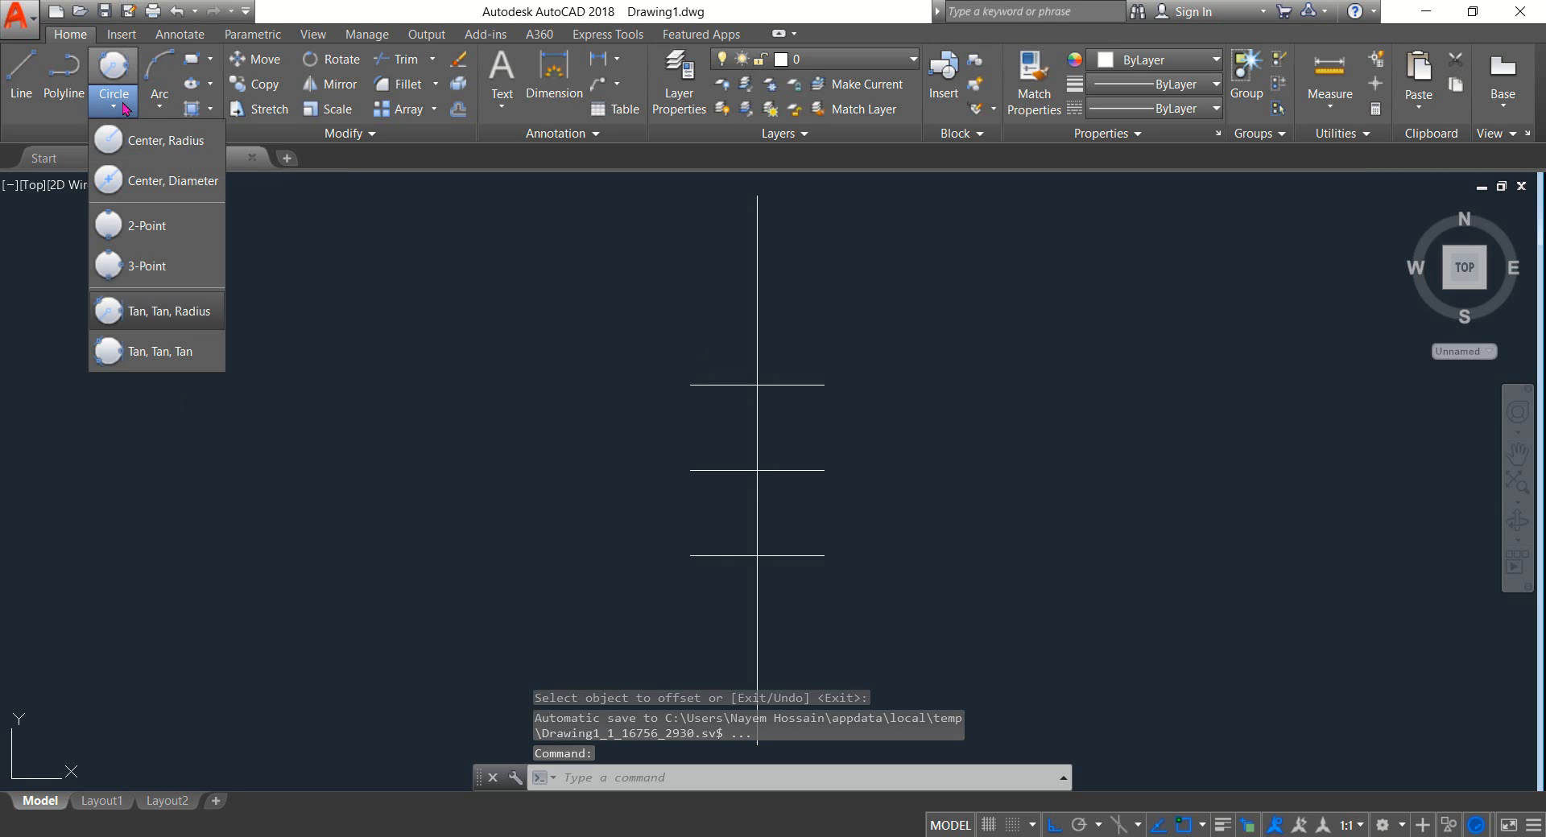
{"action": "left_click", "coordinate": [150, 143]}
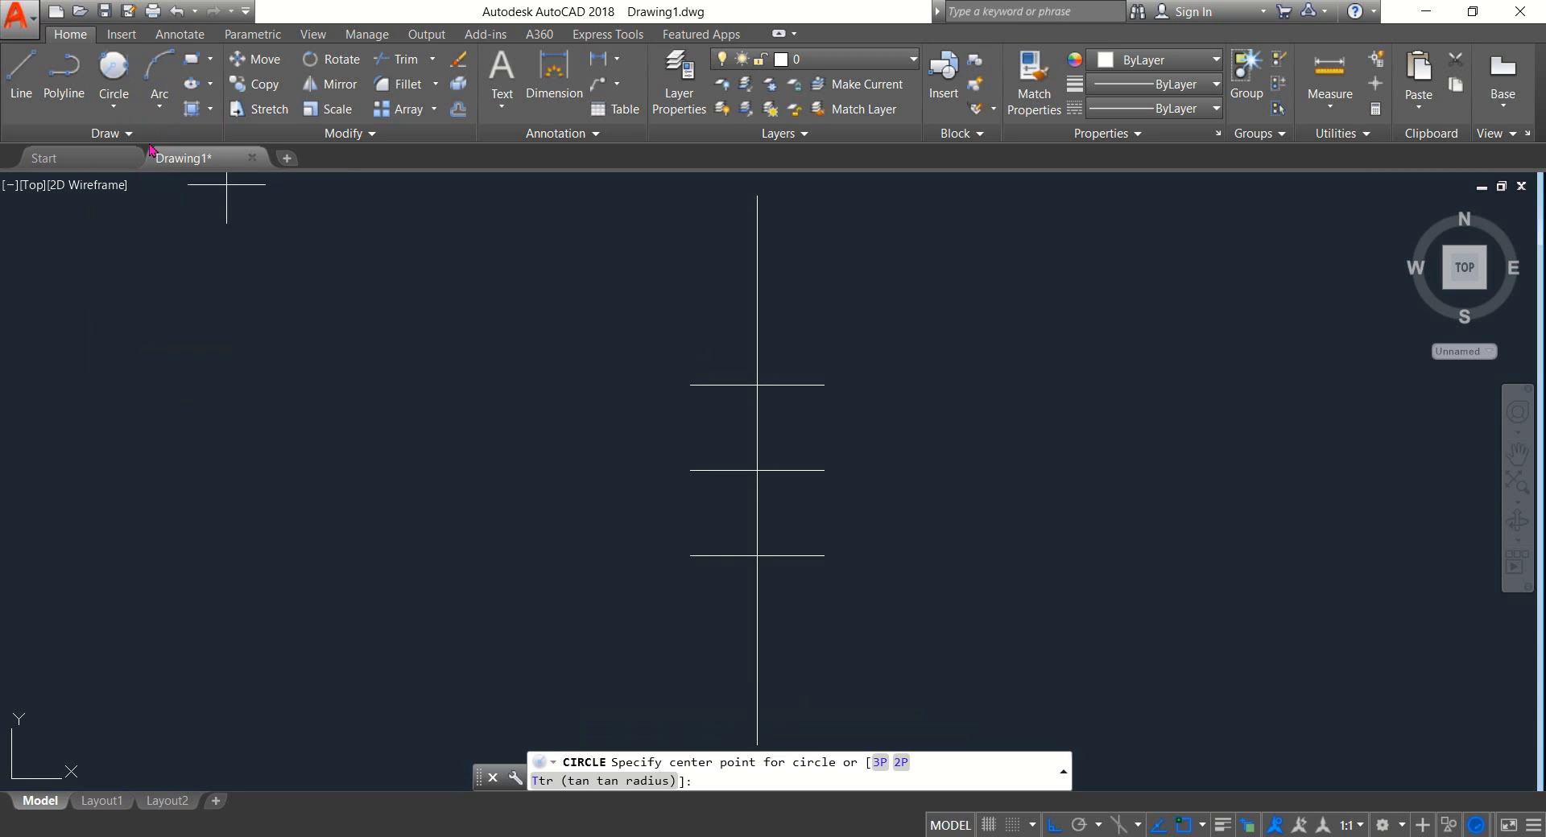
{"action": "left_click", "coordinate": [823, 385]}
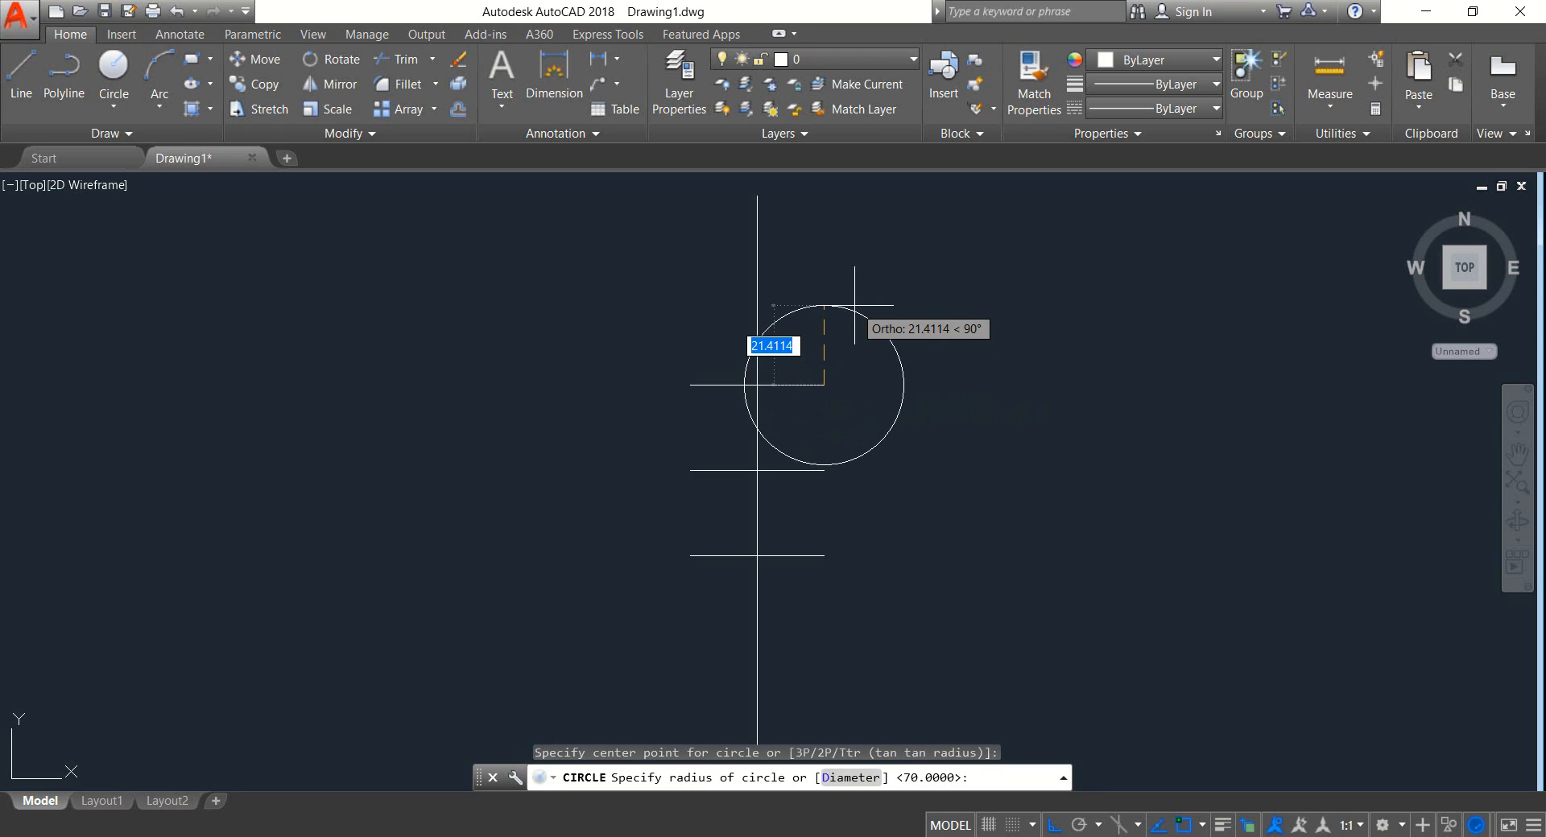
{"action": "type", "text": "2"}
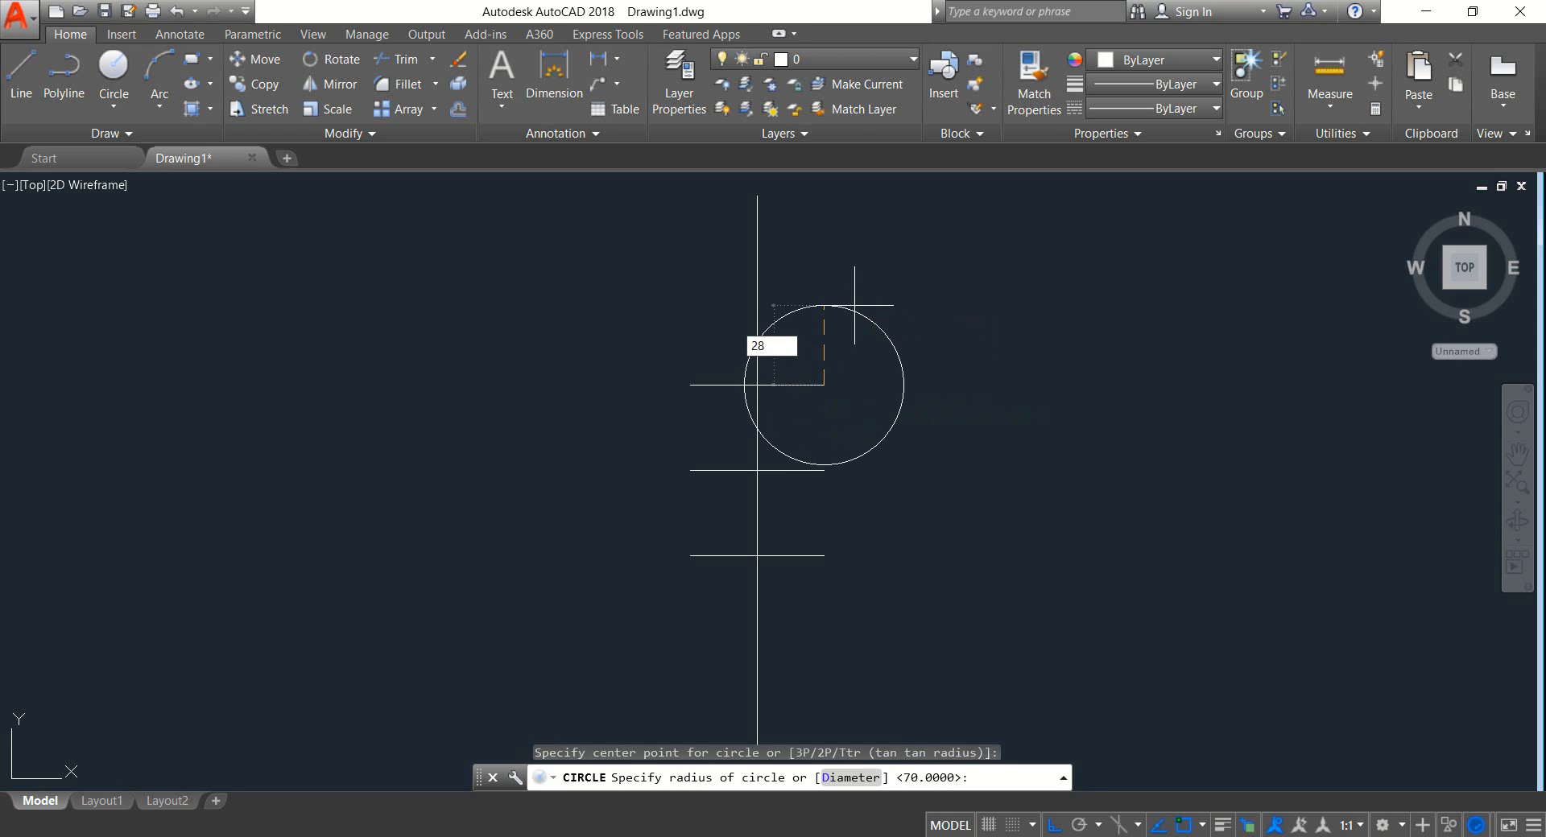
{"action": "type", "text": "8"}
{"action": "key", "text": "Return"}
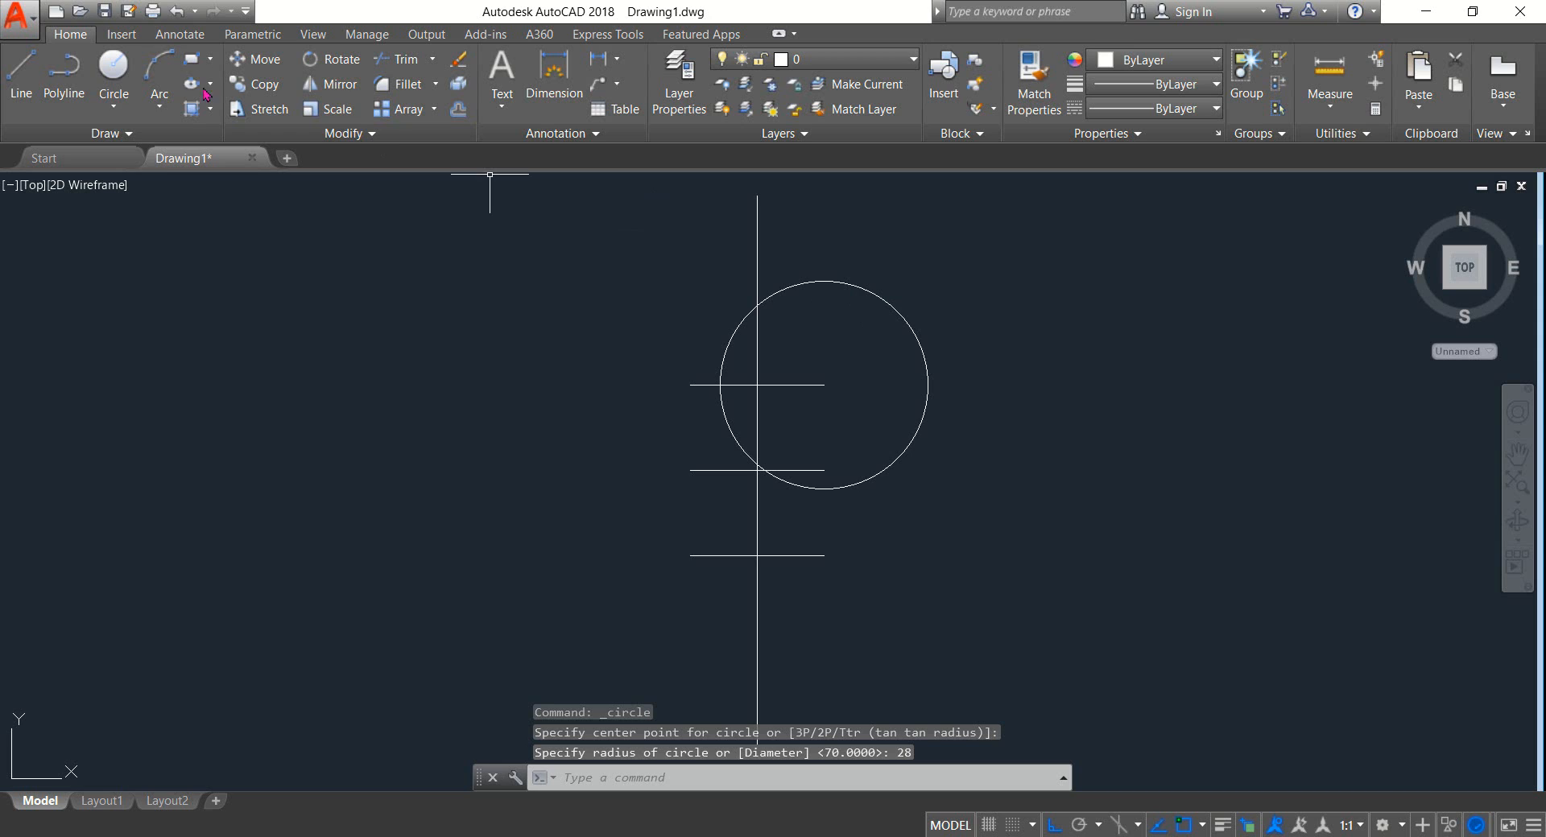
Step: Draw a circle of radius 28 centred on the left end of the upper horizontal line
{"action": "left_click", "coordinate": [113, 68]}
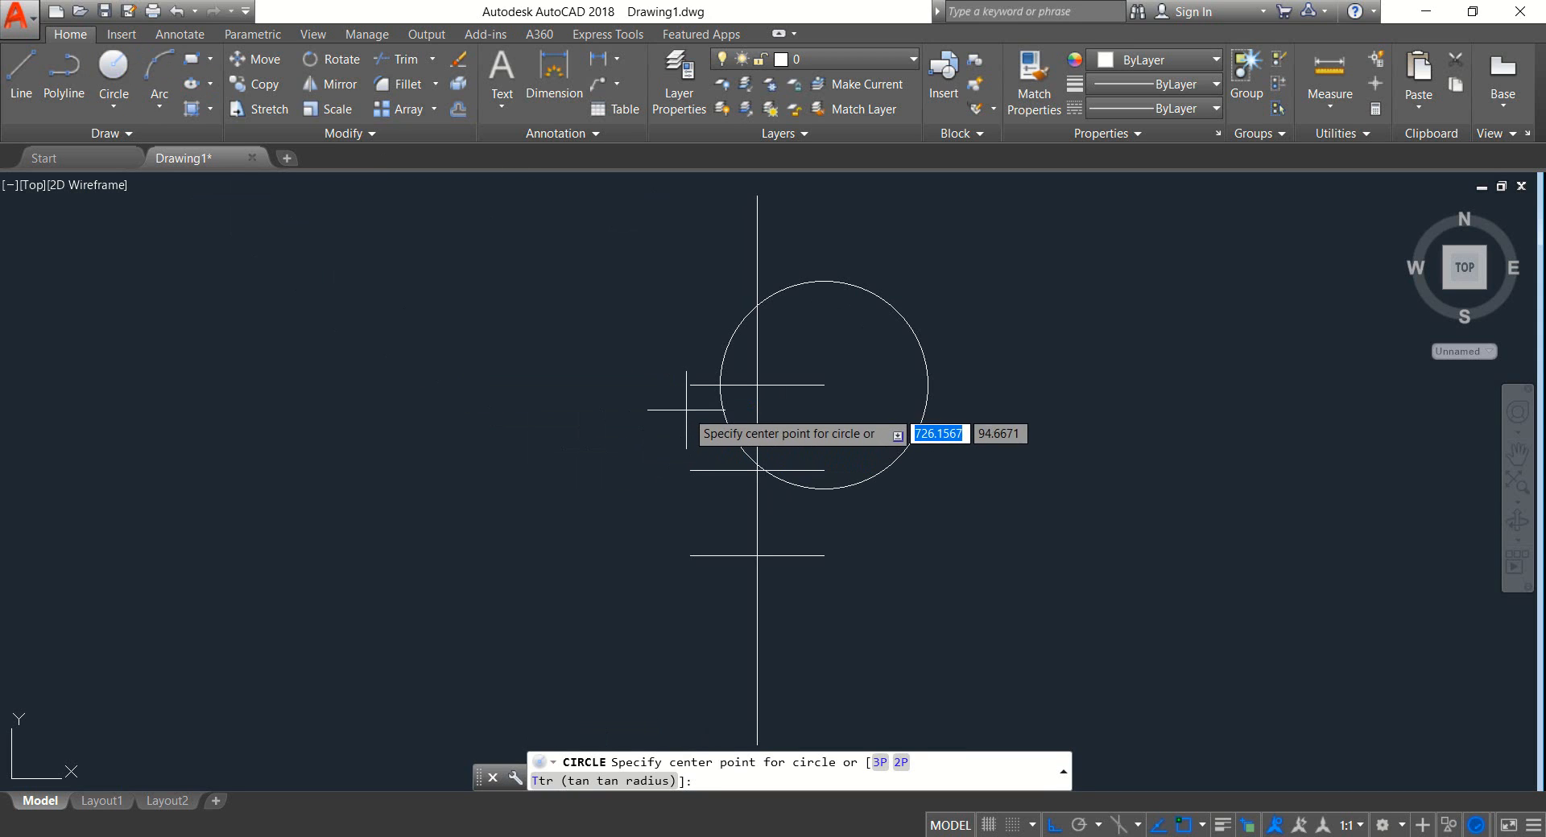
{"action": "left_click", "coordinate": [690, 385]}
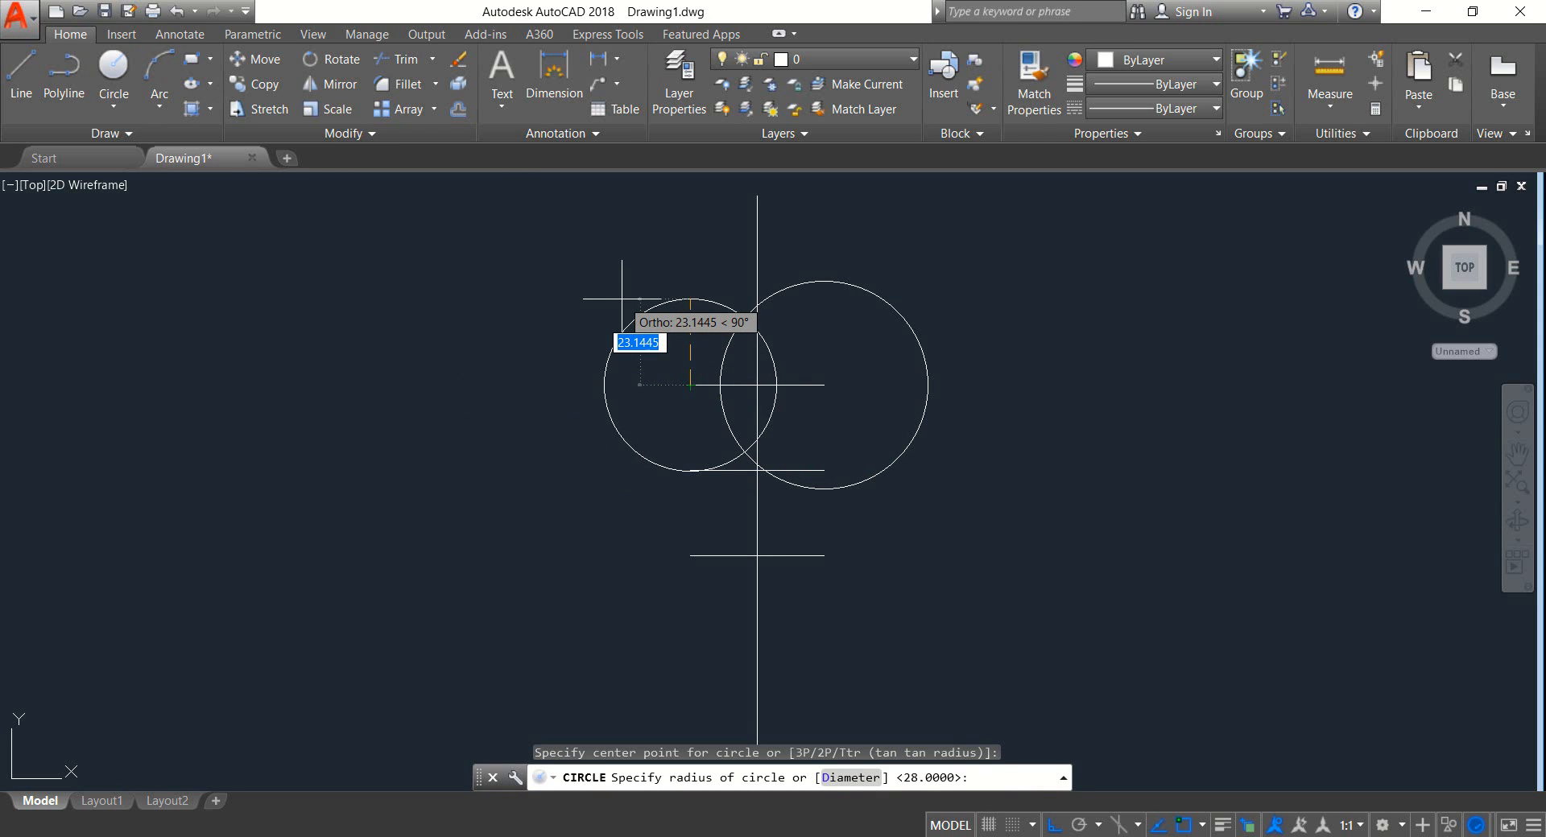
{"action": "type", "text": "28"}
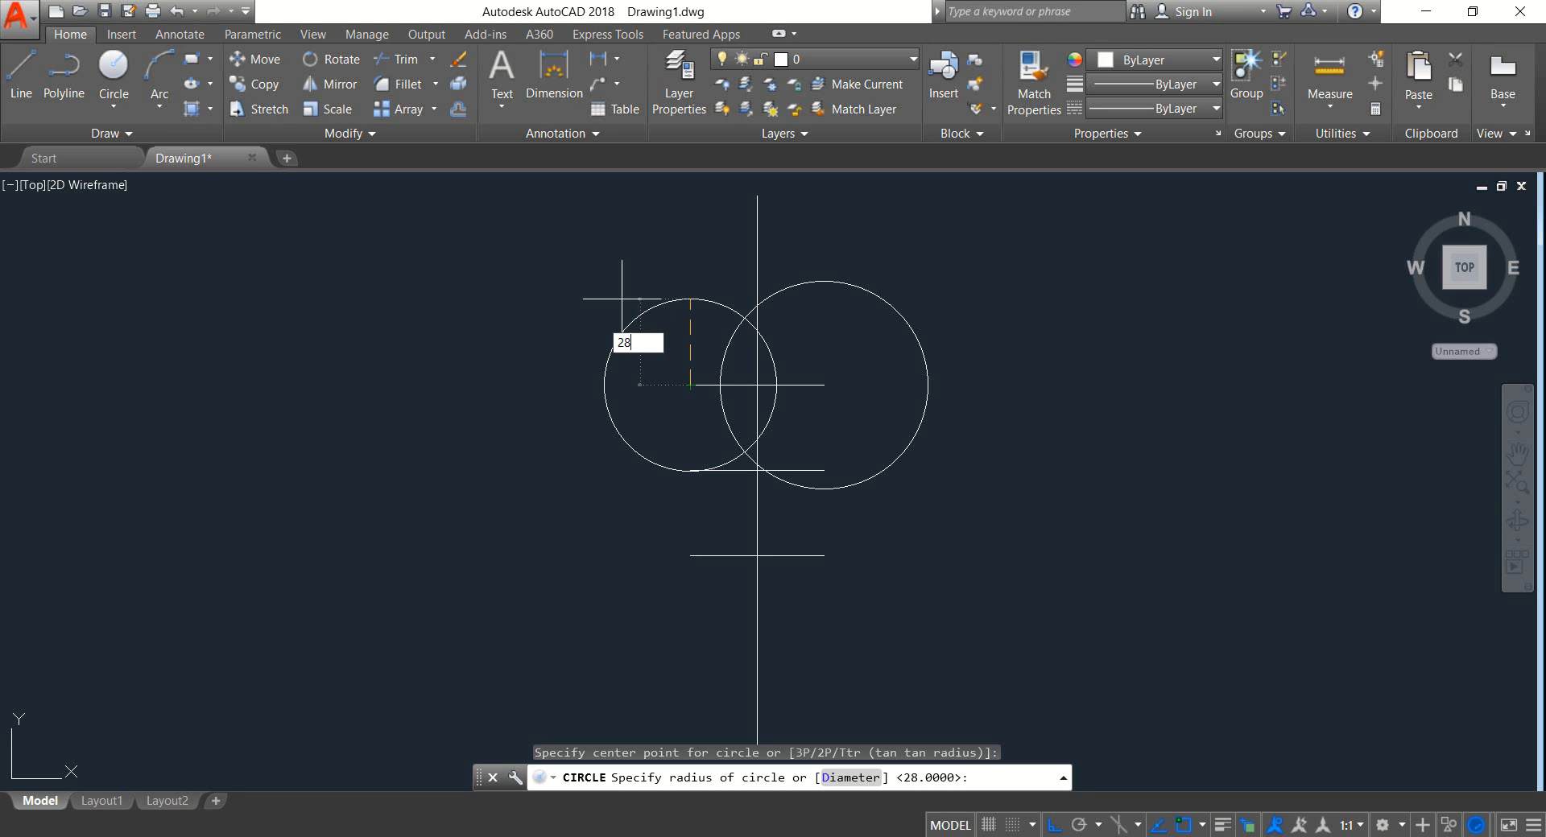
{"action": "key", "text": "Return"}
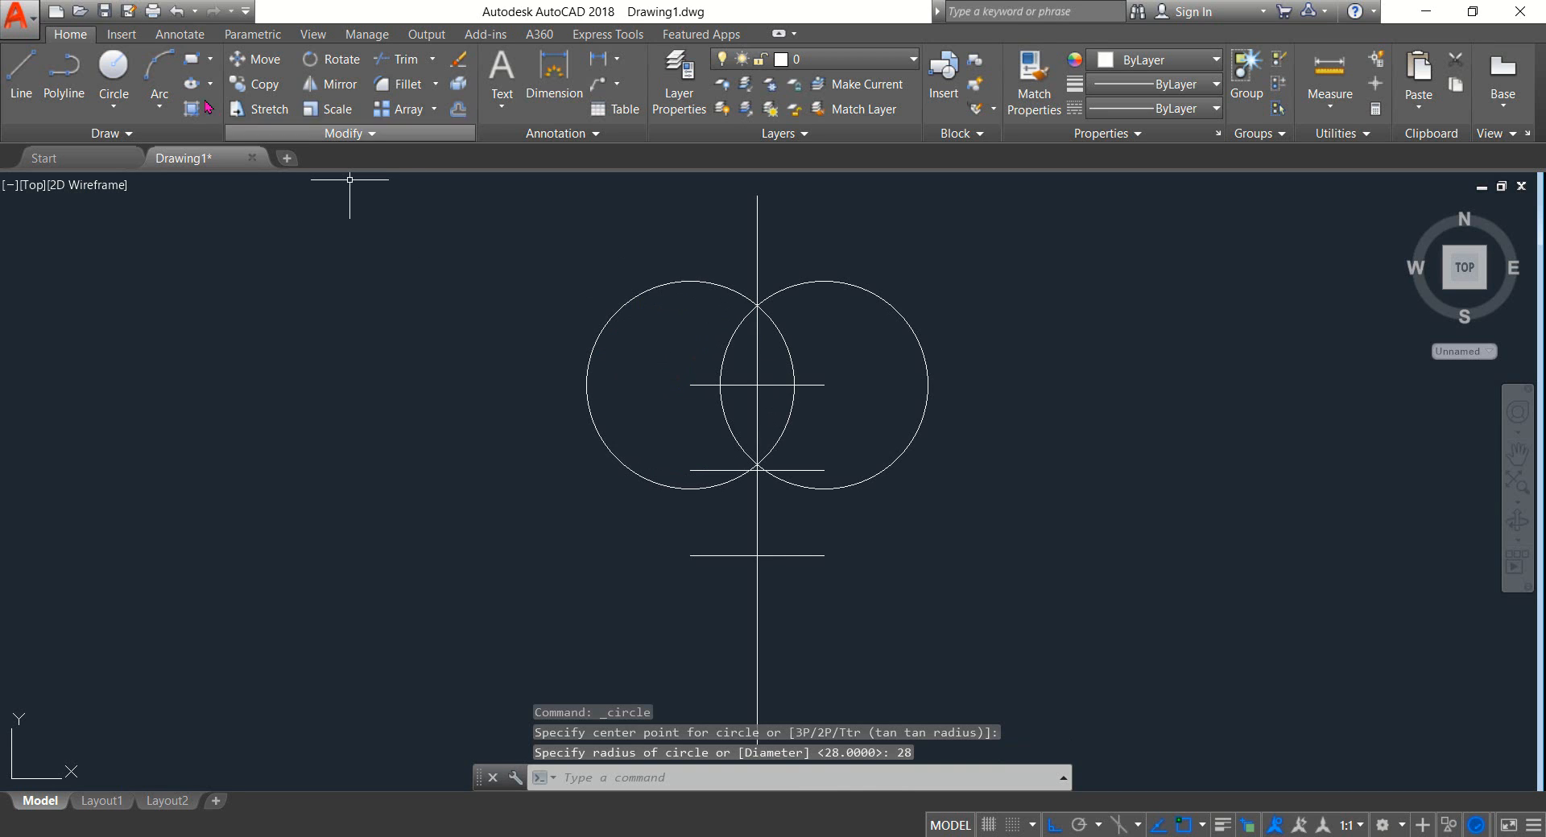
Step: Draw a circle of radius 16 centred on the left end of the lower horizontal line
{"action": "left_click", "coordinate": [112, 64]}
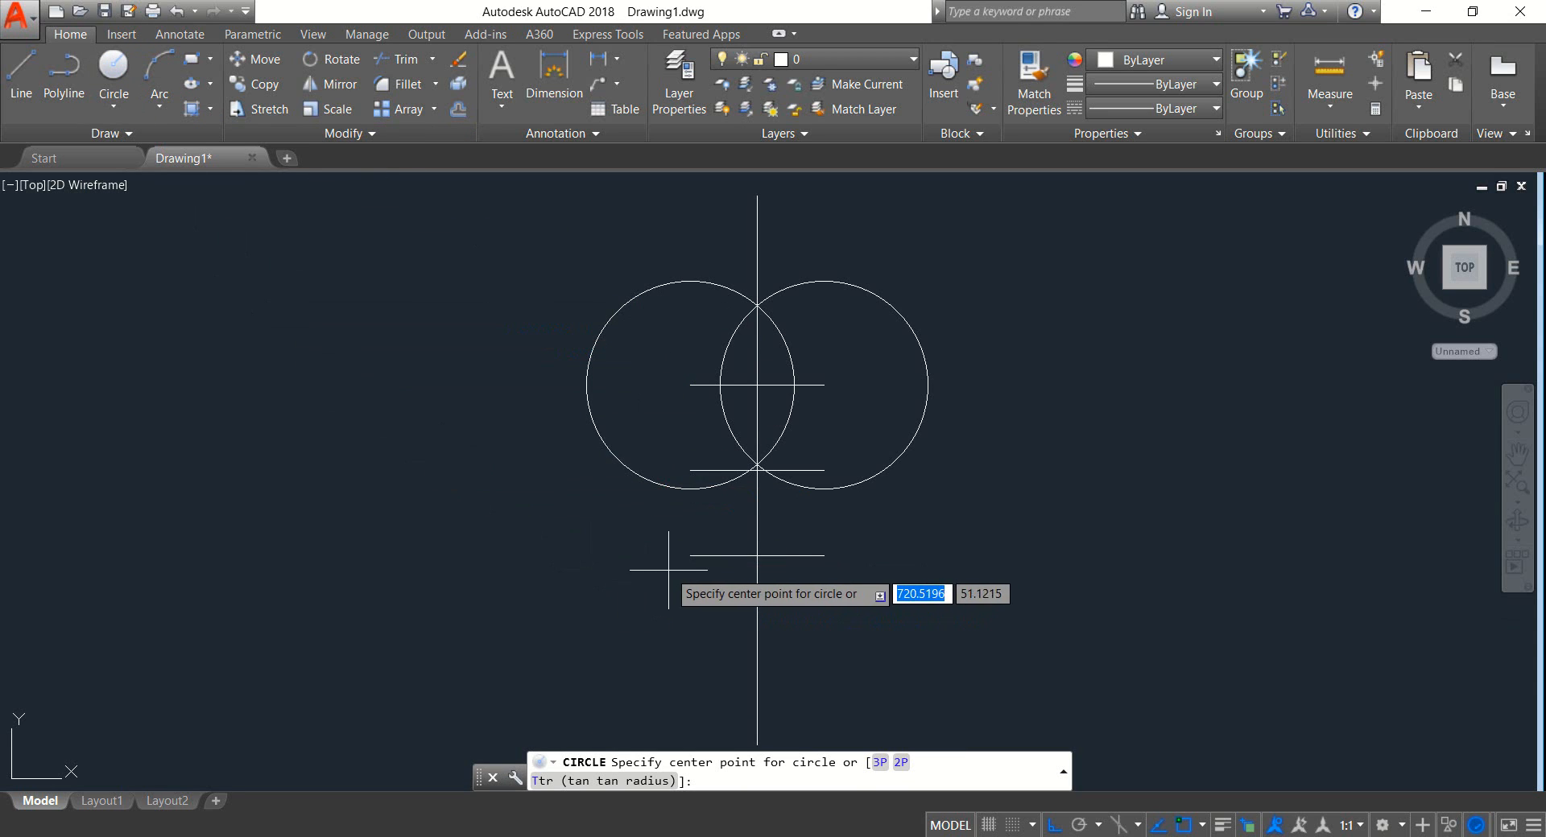
{"action": "left_click", "coordinate": [690, 556]}
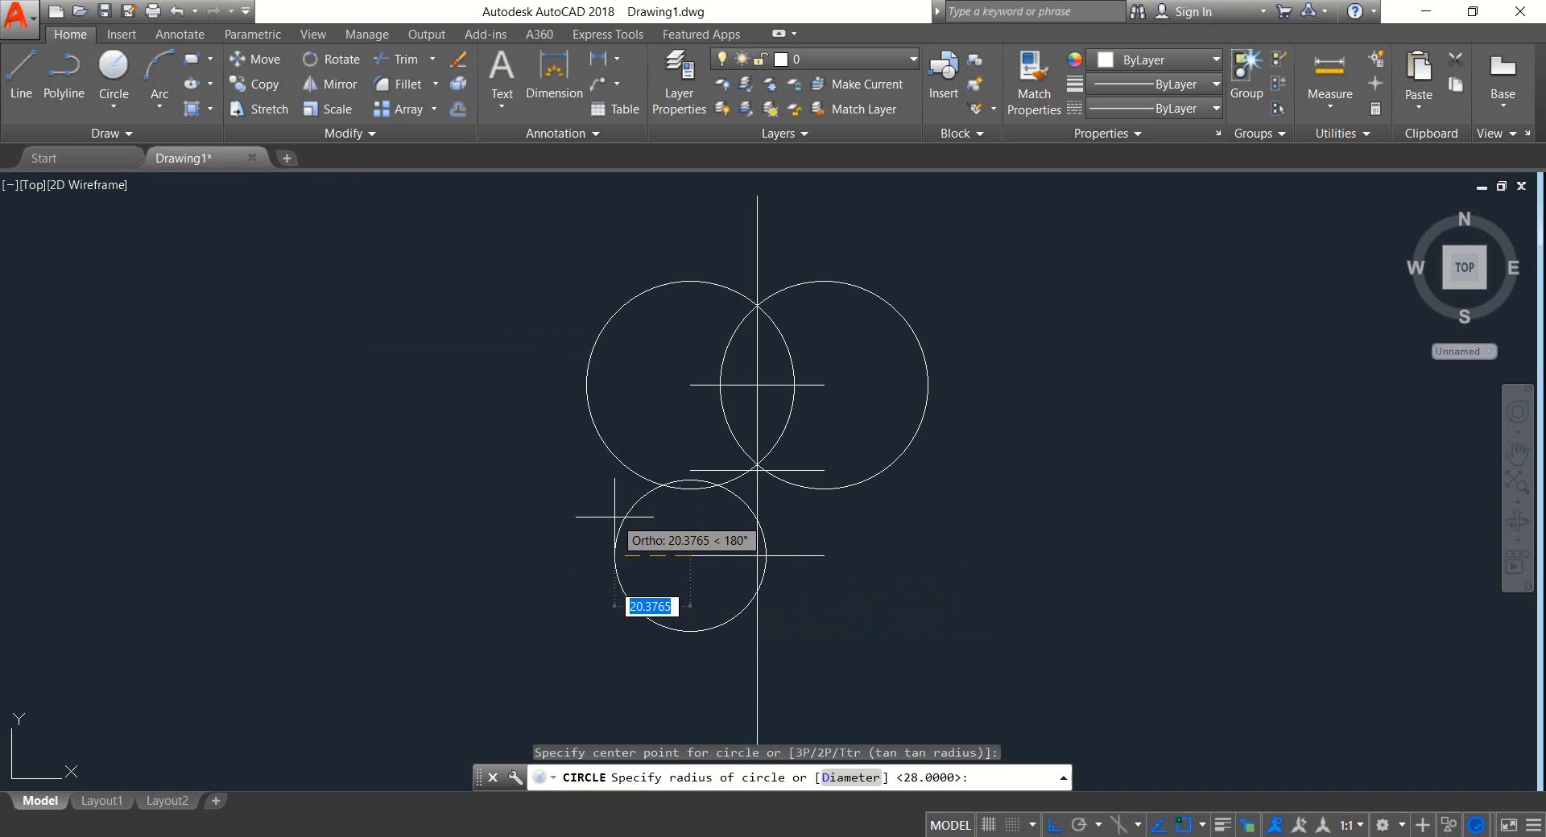
{"action": "type", "text": "16"}
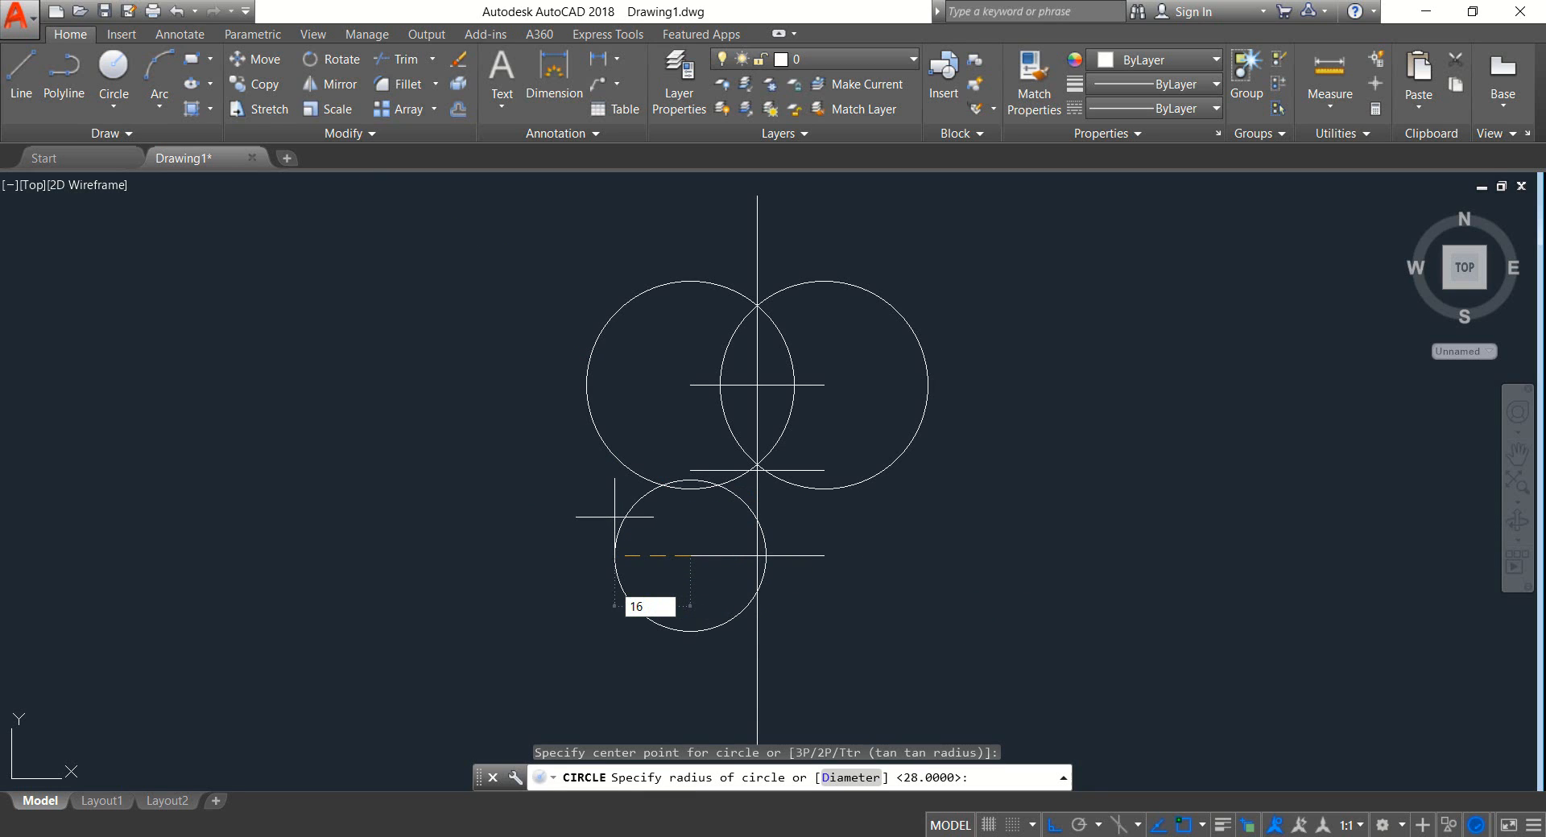
{"action": "key", "text": "Return"}
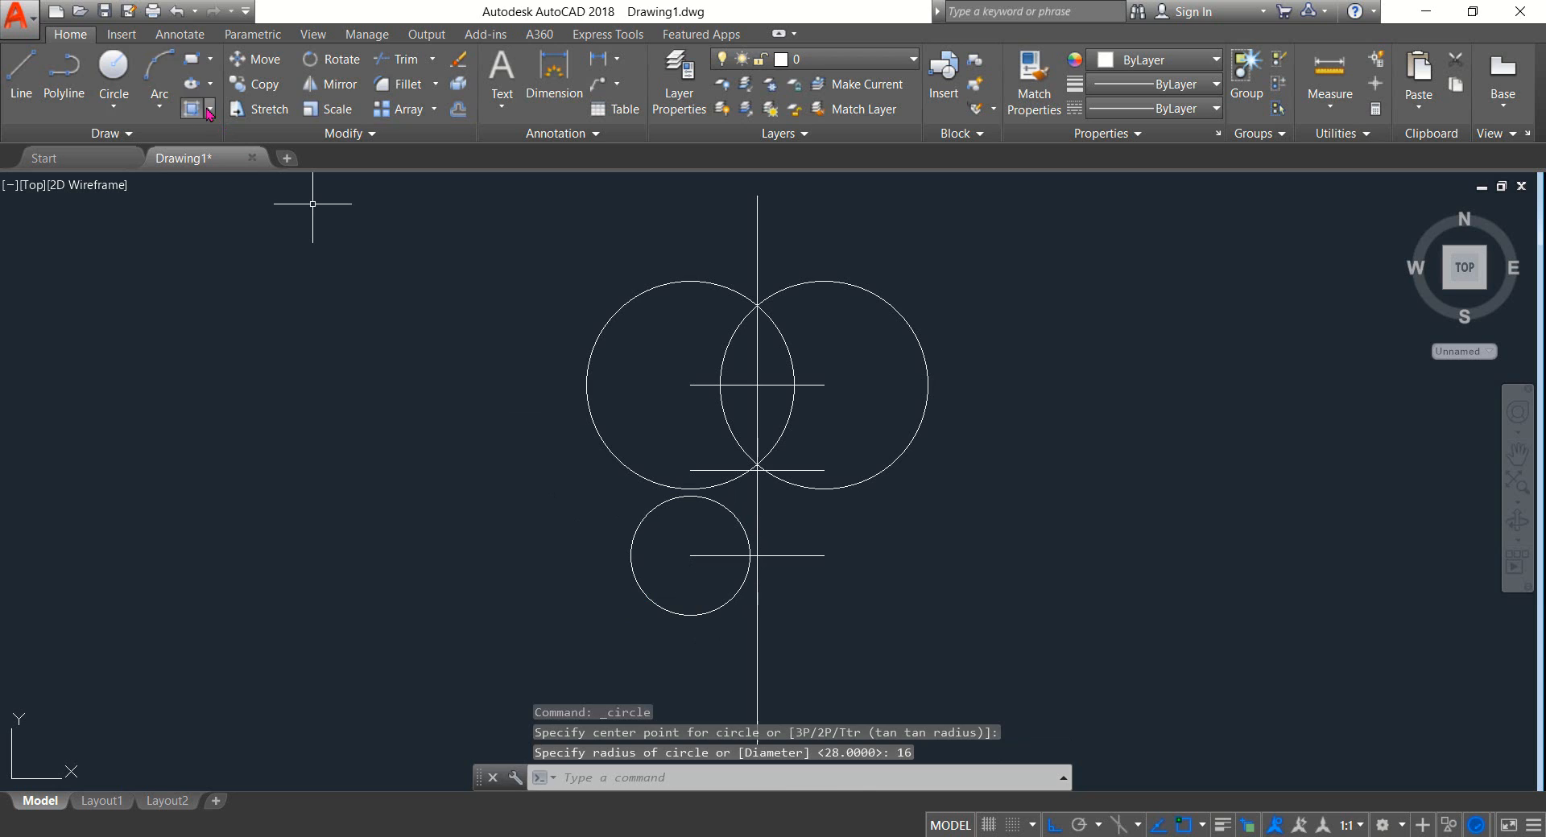
Step: Draw a circle of radius 16 centred on the right end of the lower horizontal line
{"action": "left_click", "coordinate": [113, 68]}
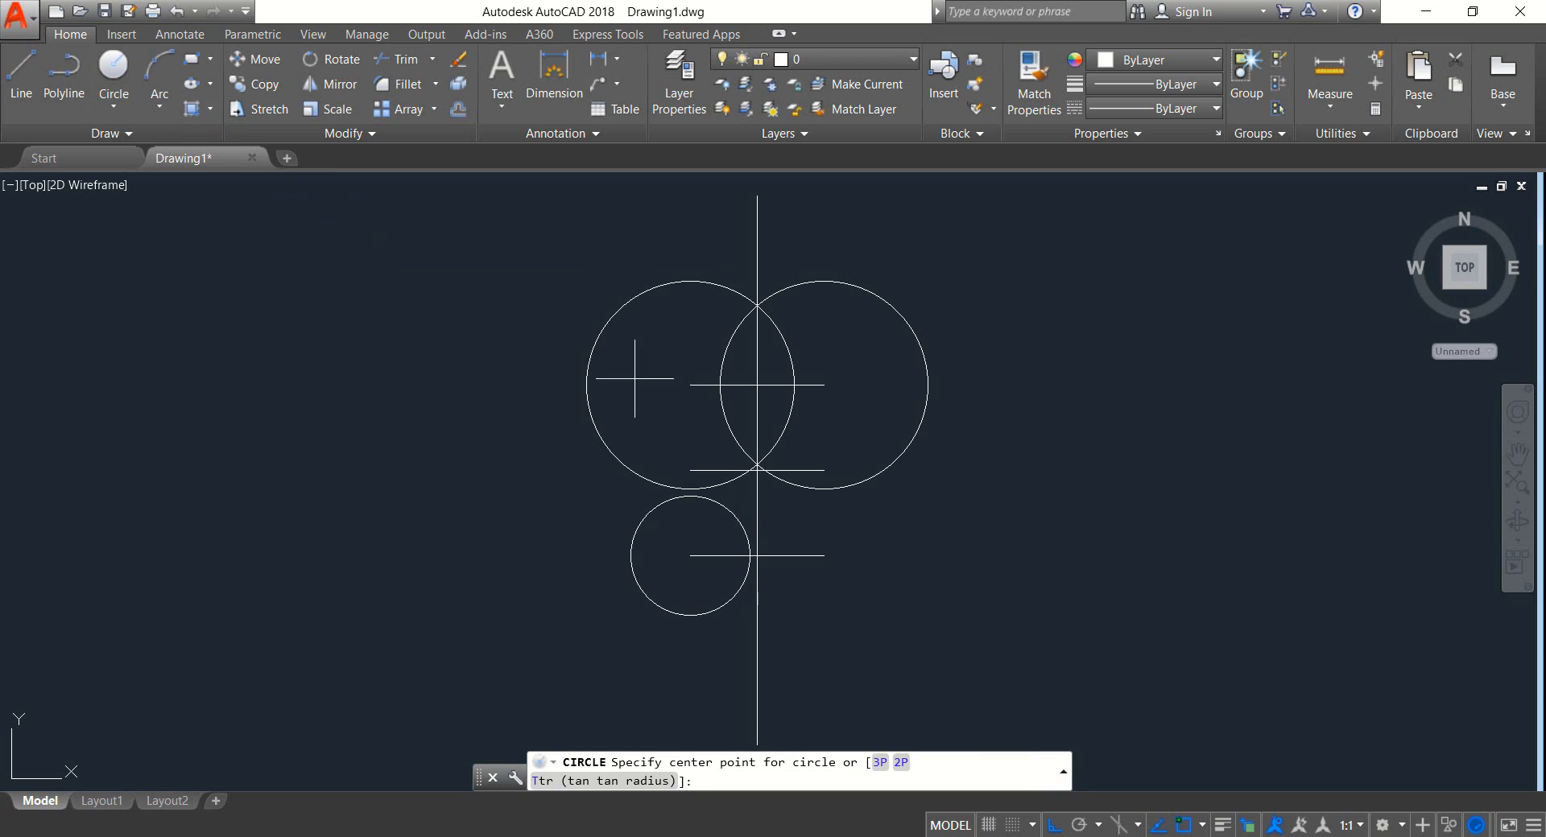
{"action": "left_click", "coordinate": [823, 556]}
{"action": "type", "text": "1"}
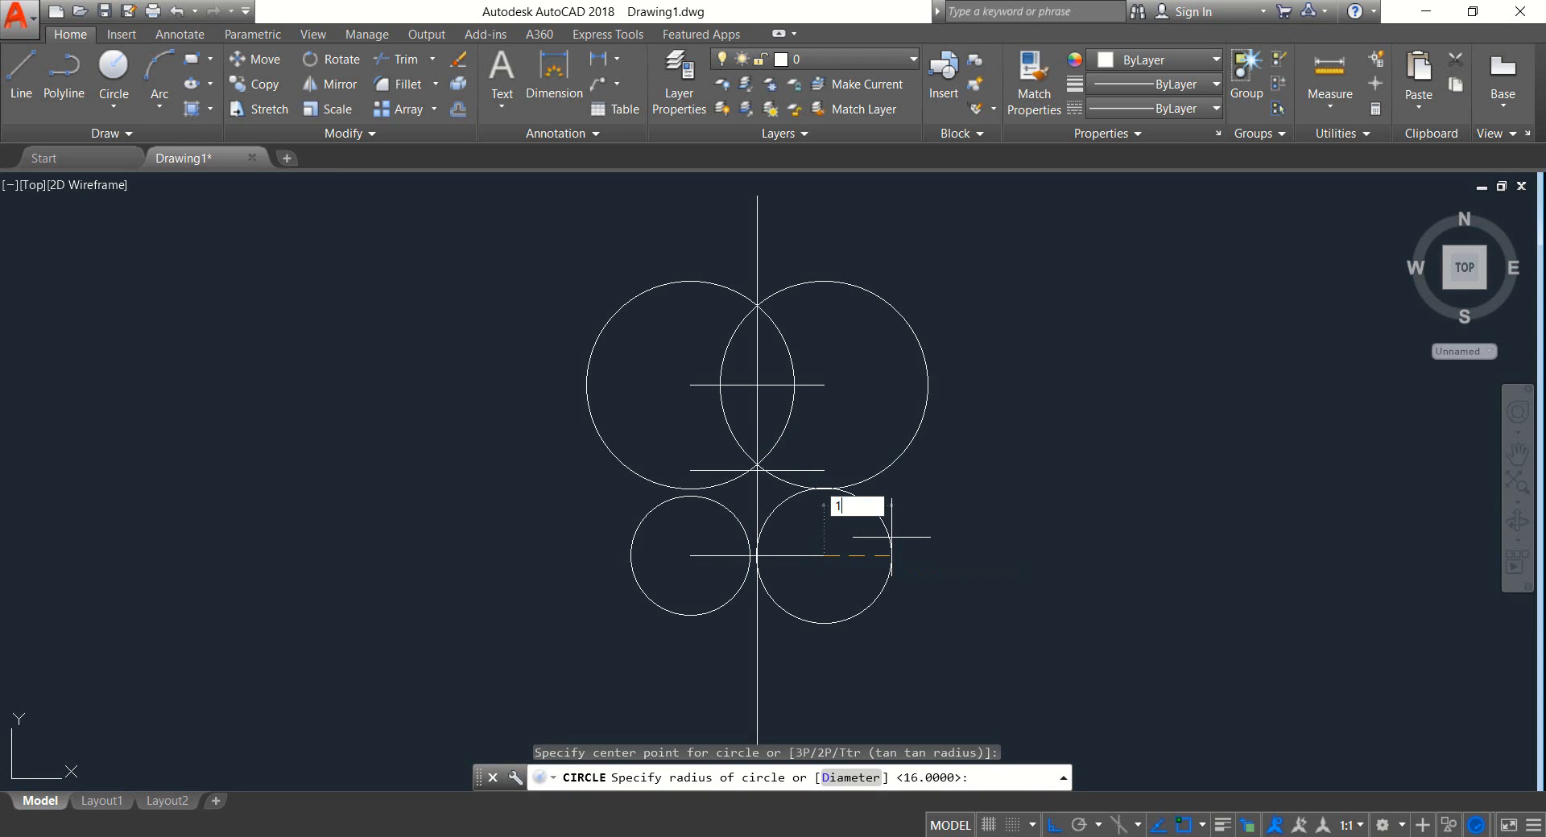
{"action": "type", "text": "6"}
{"action": "key", "text": "Return"}
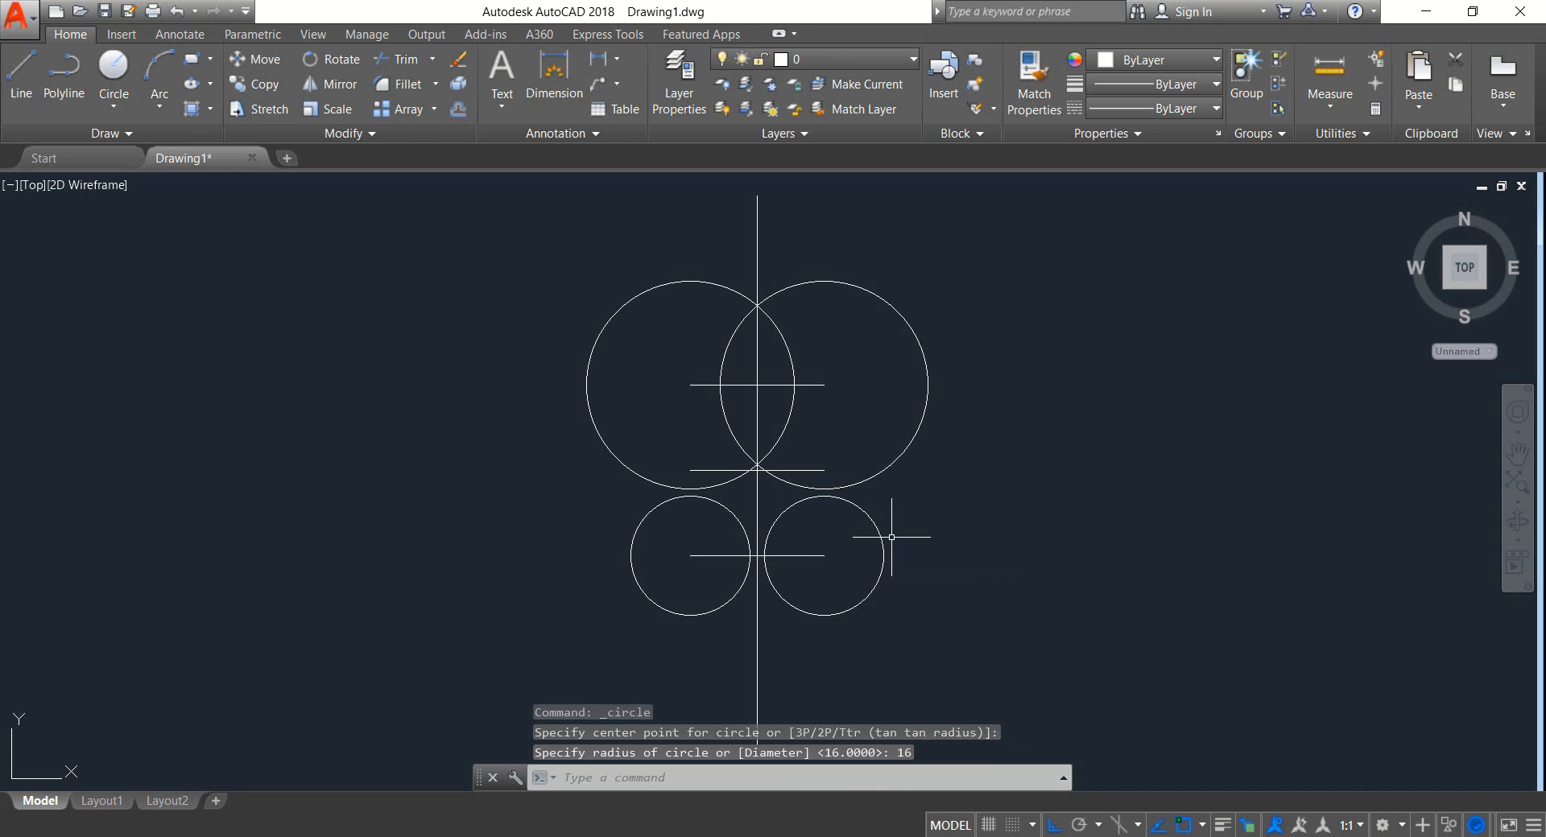
Step: Draw a Tan, Tan, Radius circle of radius 70 tangent to the outer sides of the right-hand upper and lower circles
{"action": "left_click", "coordinate": [114, 106]}
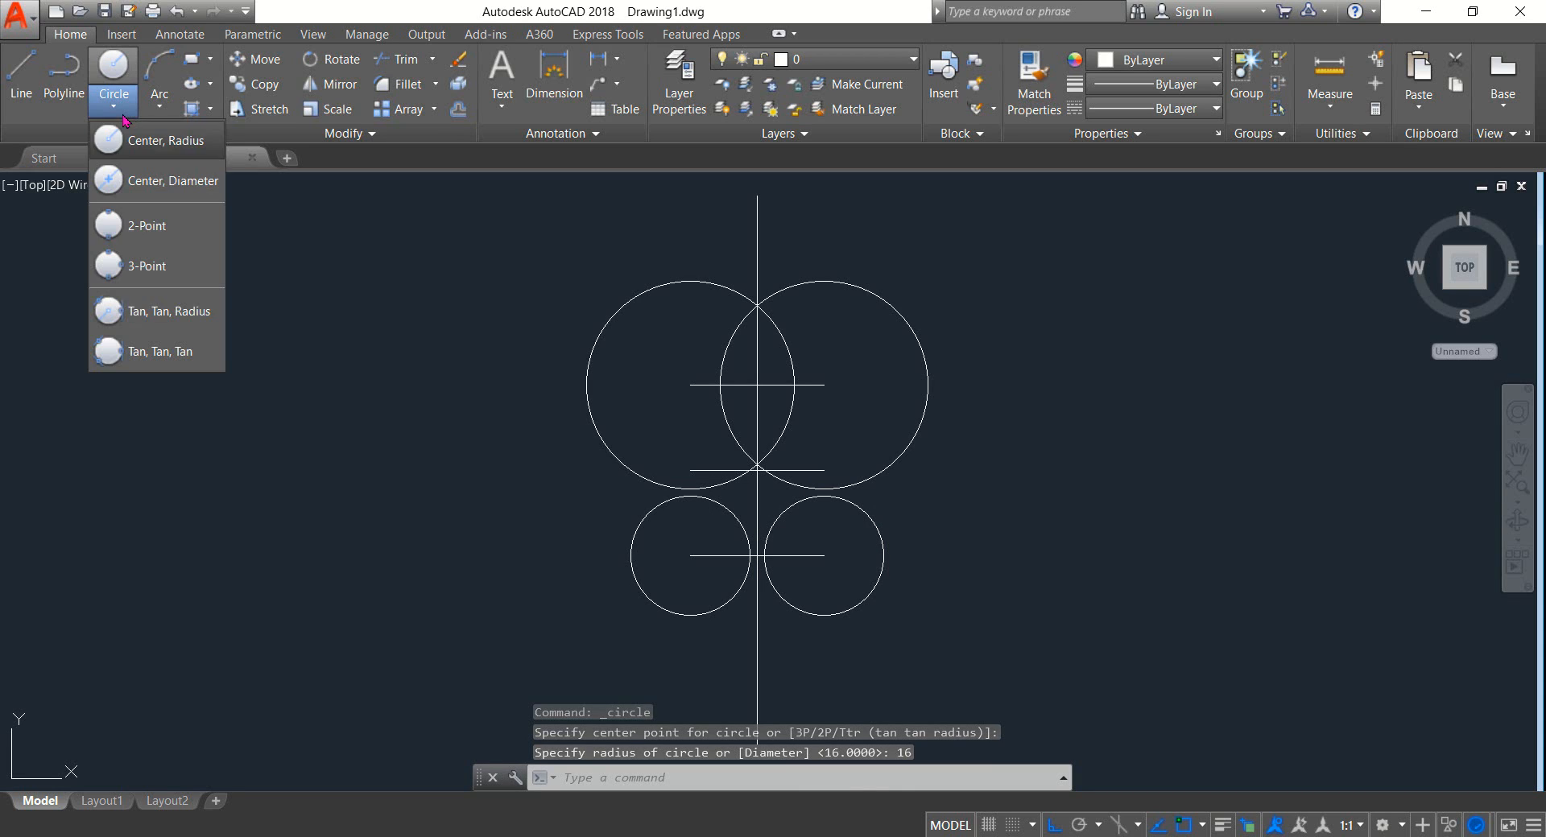
{"action": "left_click", "coordinate": [172, 321]}
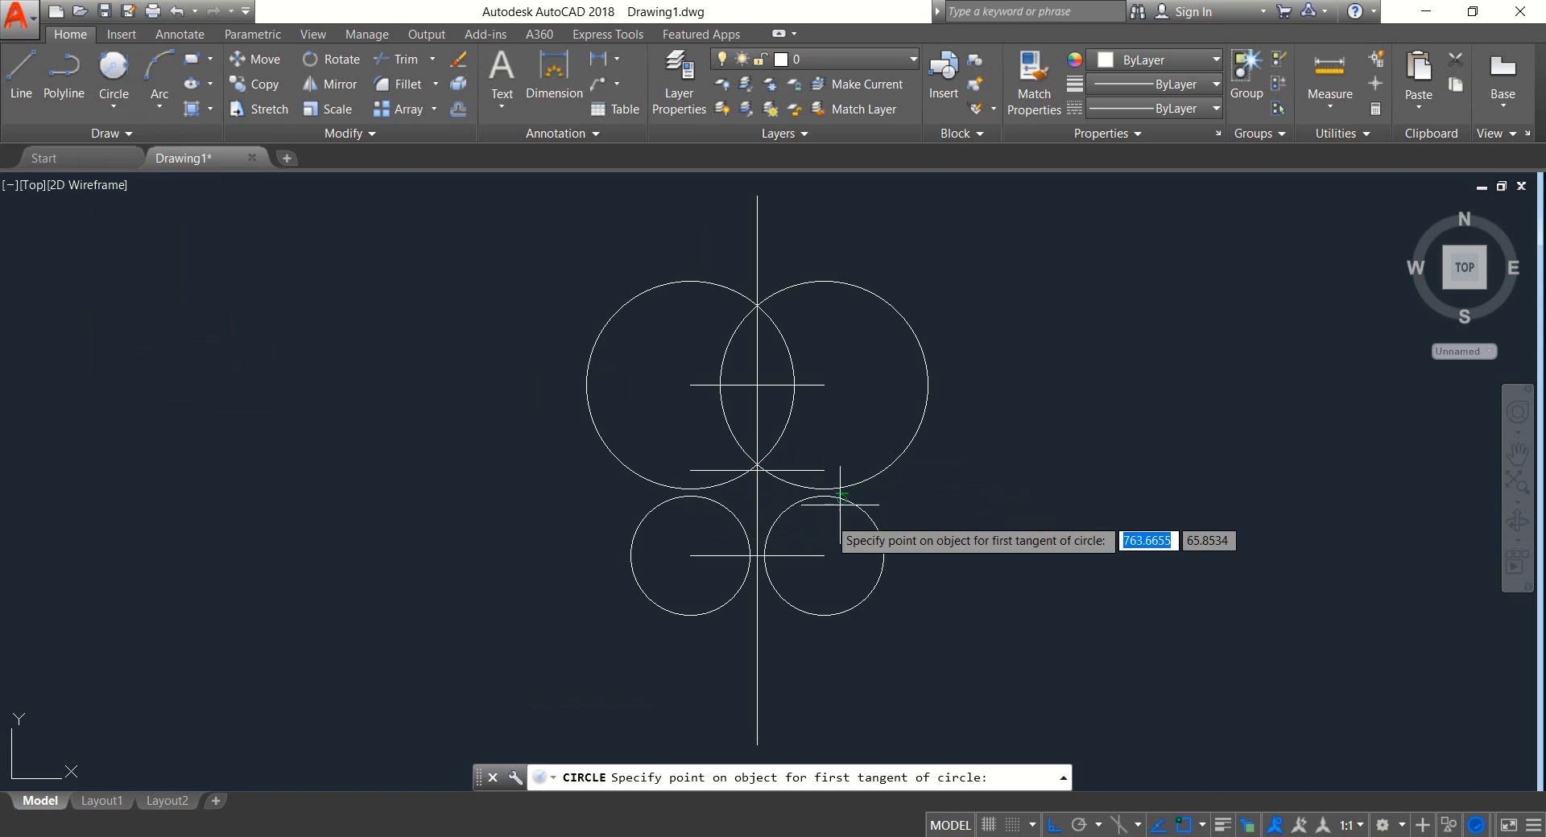
{"action": "left_click", "coordinate": [876, 297]}
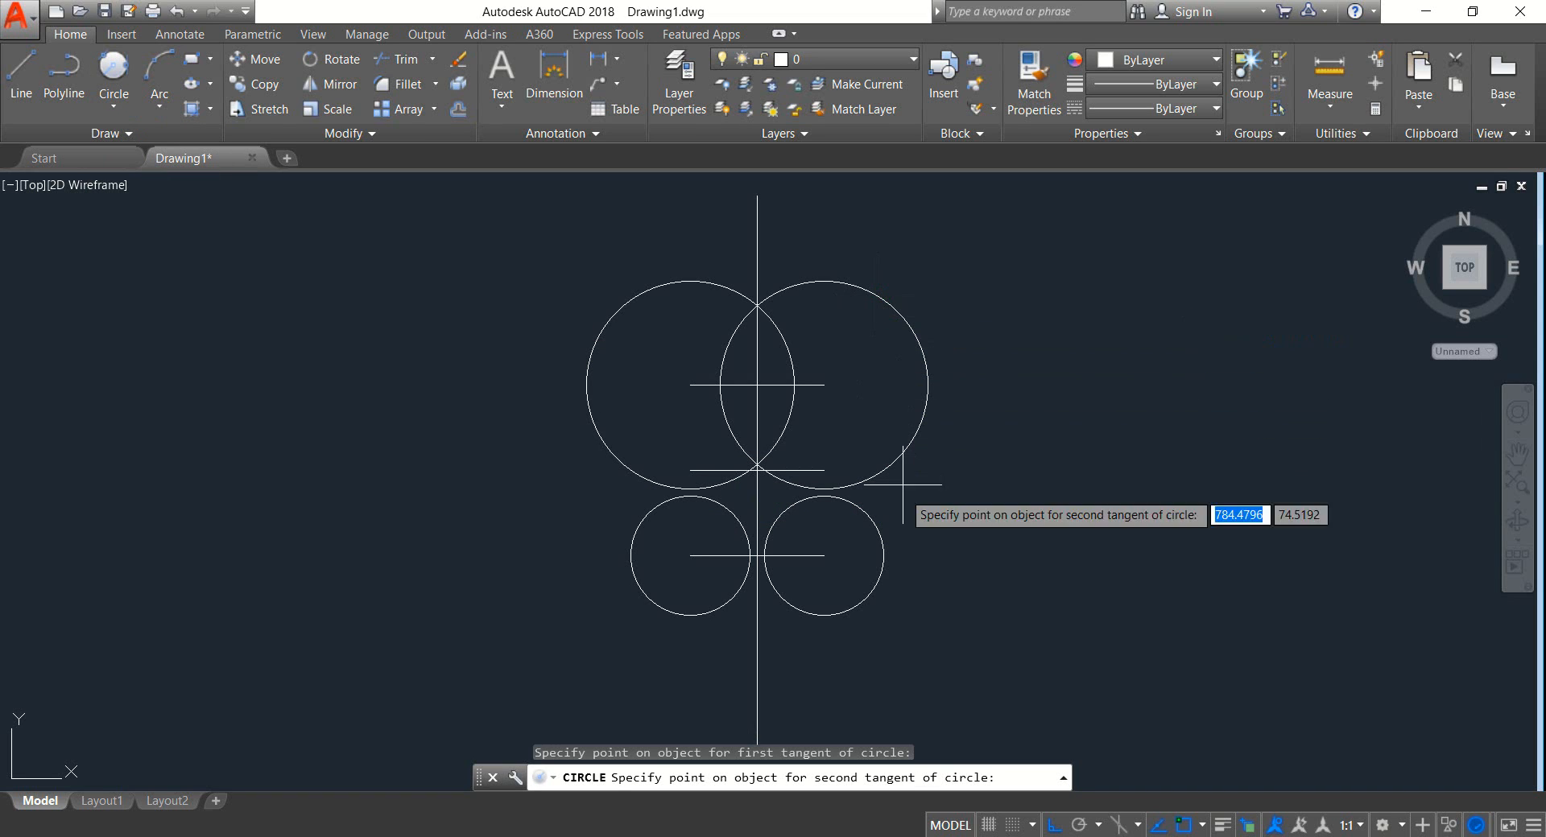
{"action": "left_click", "coordinate": [837, 614]}
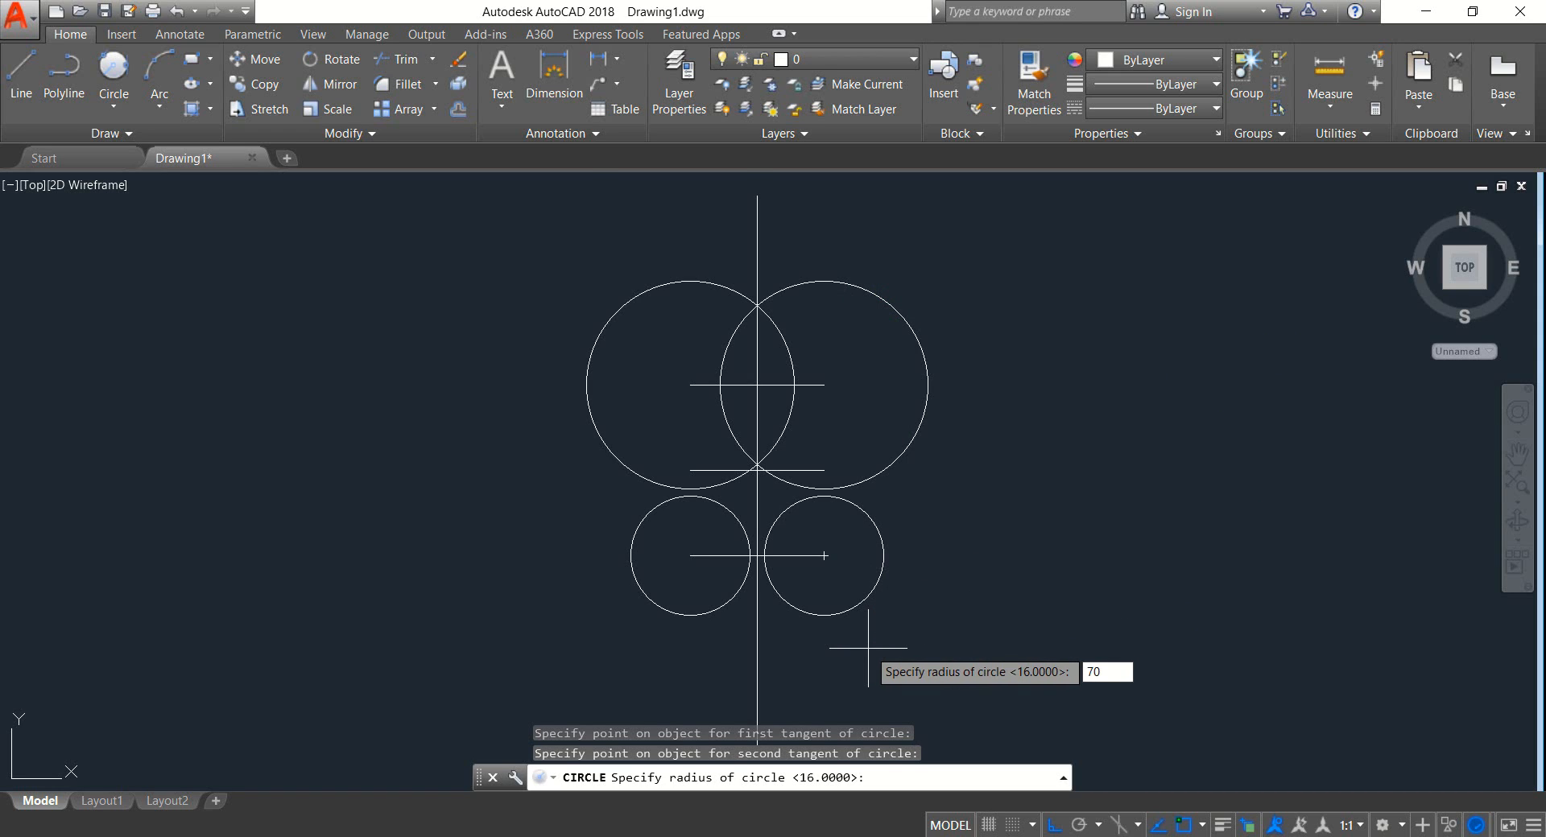
{"action": "key", "text": "Return"}
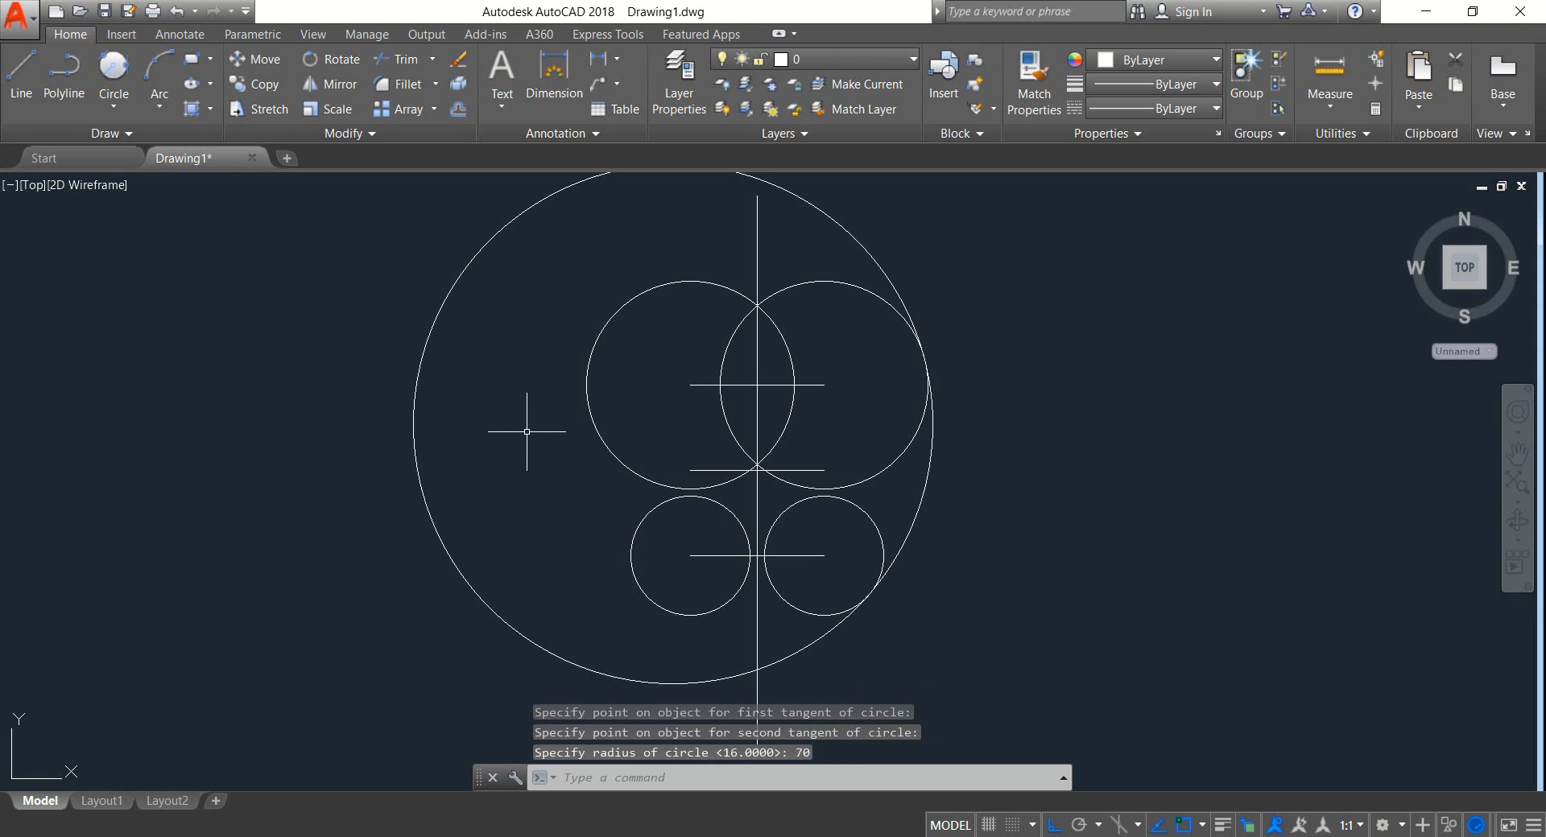
Step: Draw another tangent circle of radius 70 touching the outer sides of the left-hand upper and lower circles
{"action": "left_click", "coordinate": [114, 68]}
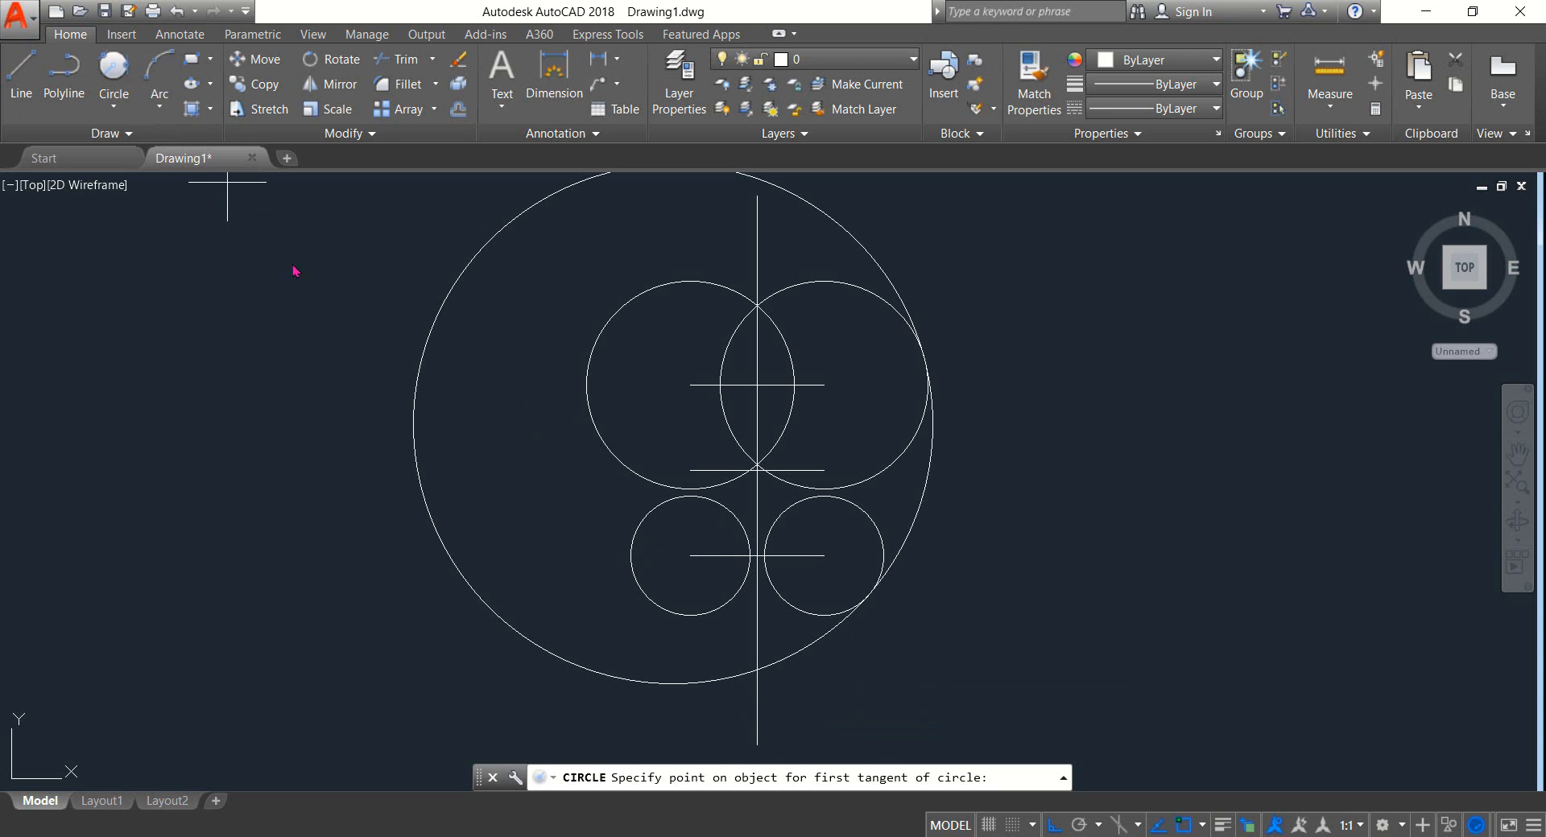
{"action": "left_click", "coordinate": [635, 298]}
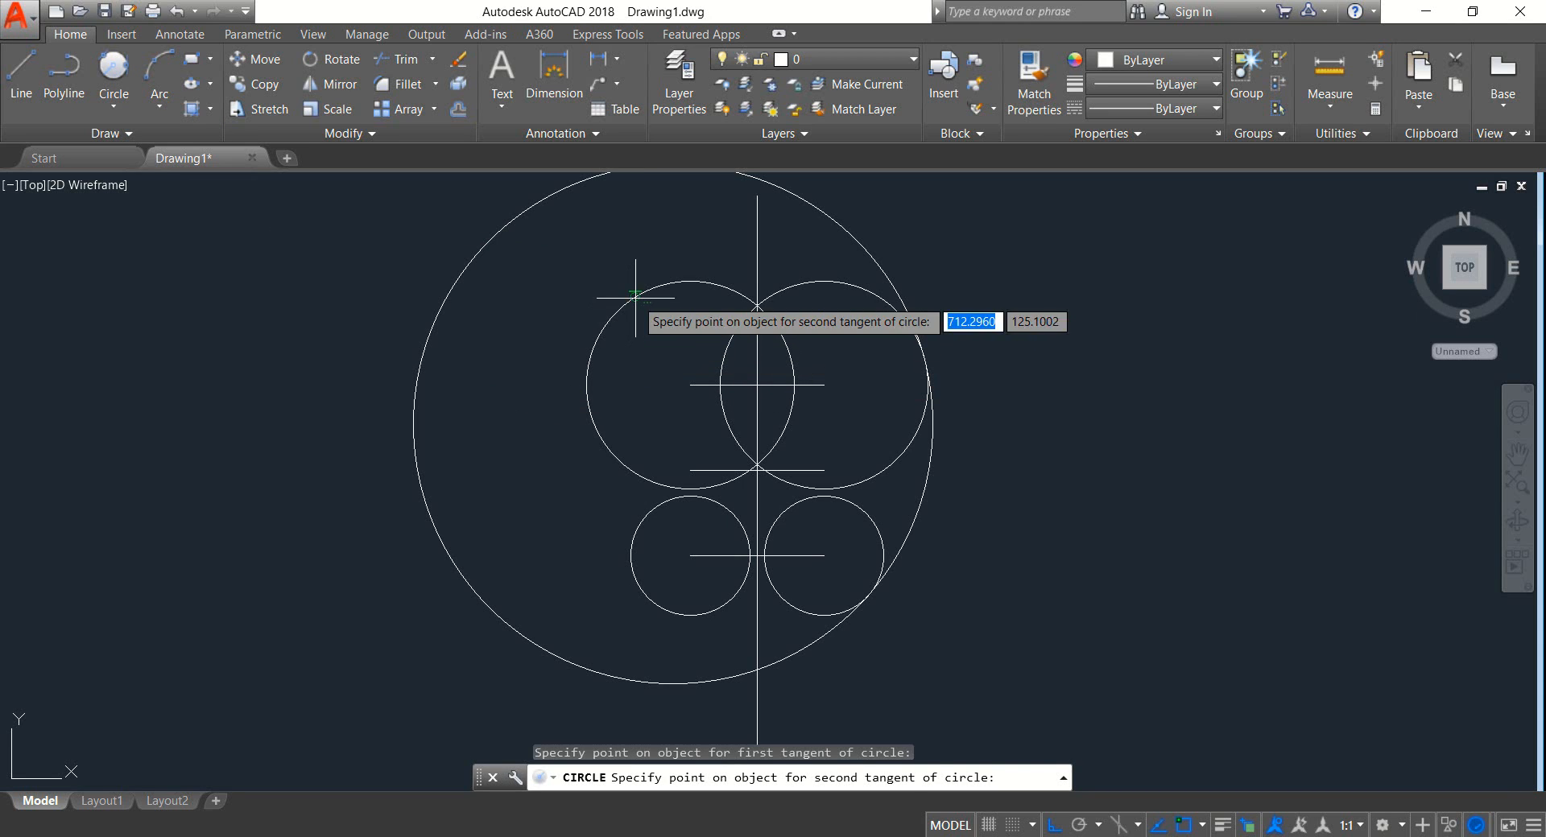
{"action": "left_click", "coordinate": [646, 602]}
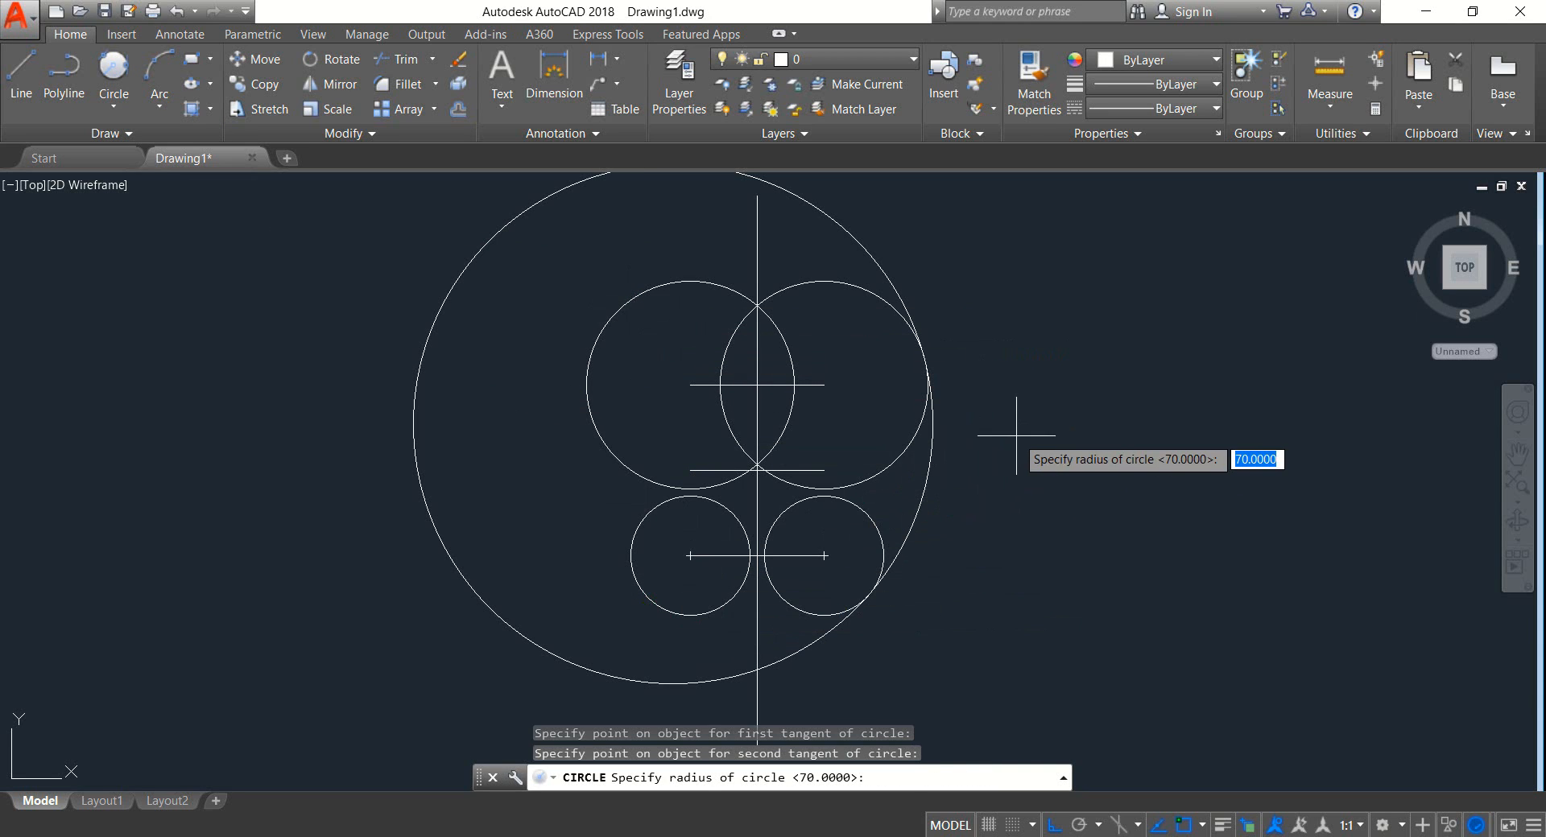
{"action": "type", "text": "70"}
{"action": "key", "text": "Return"}
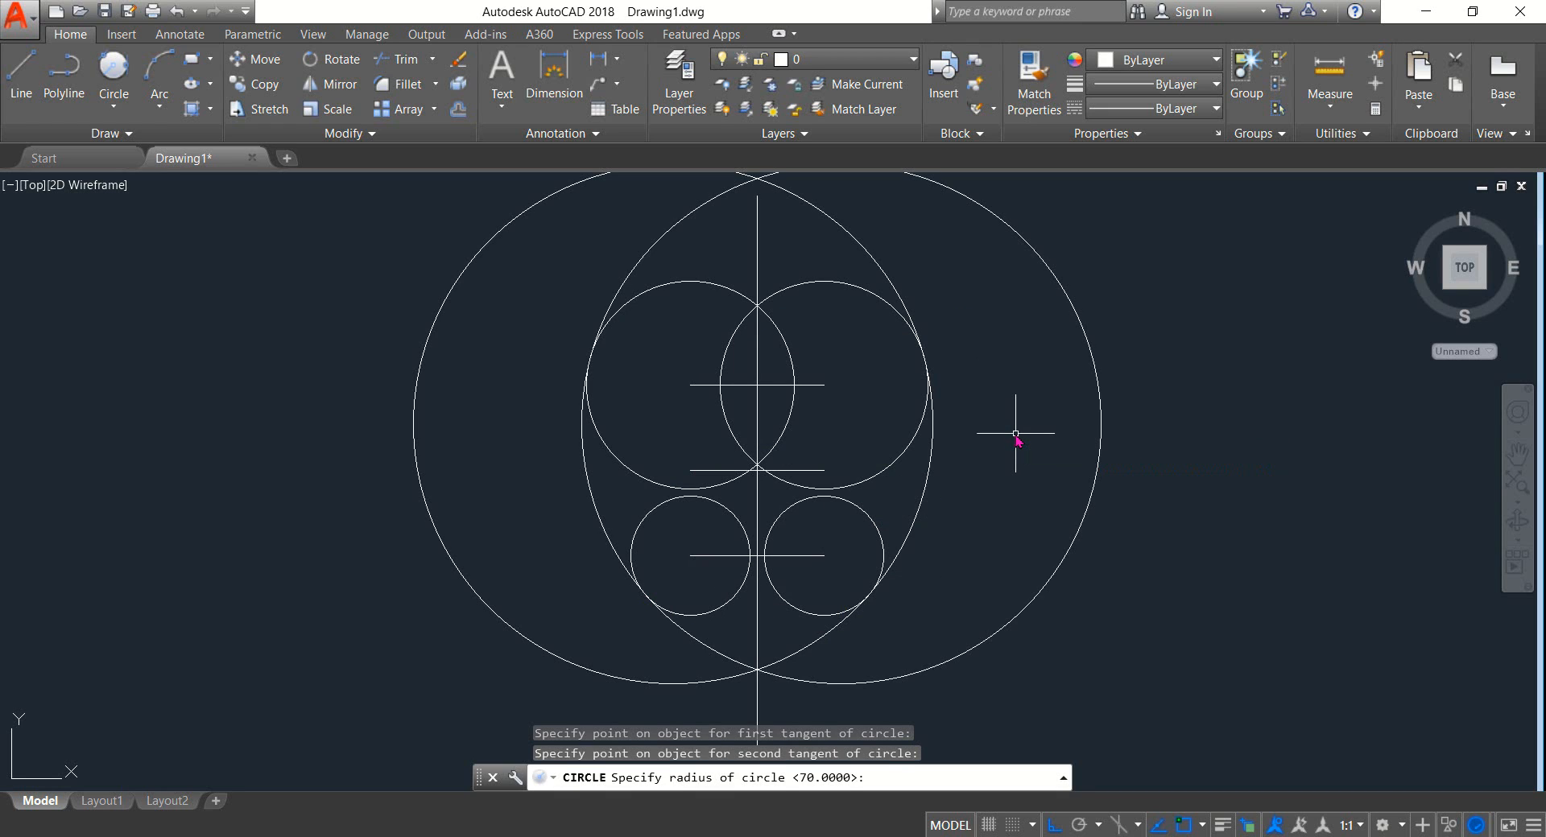
Step: Trim the two radius-70 circles with all objects as cutting edges, removing their outer and upper parts and keeping the side arcs
{"action": "scroll", "coordinate": [1017, 435], "scroll_direction": "down", "scroll_amount": 2}
{"action": "middle_click_drag", "start_coordinate": [1010, 438], "coordinate": [852, 458]}
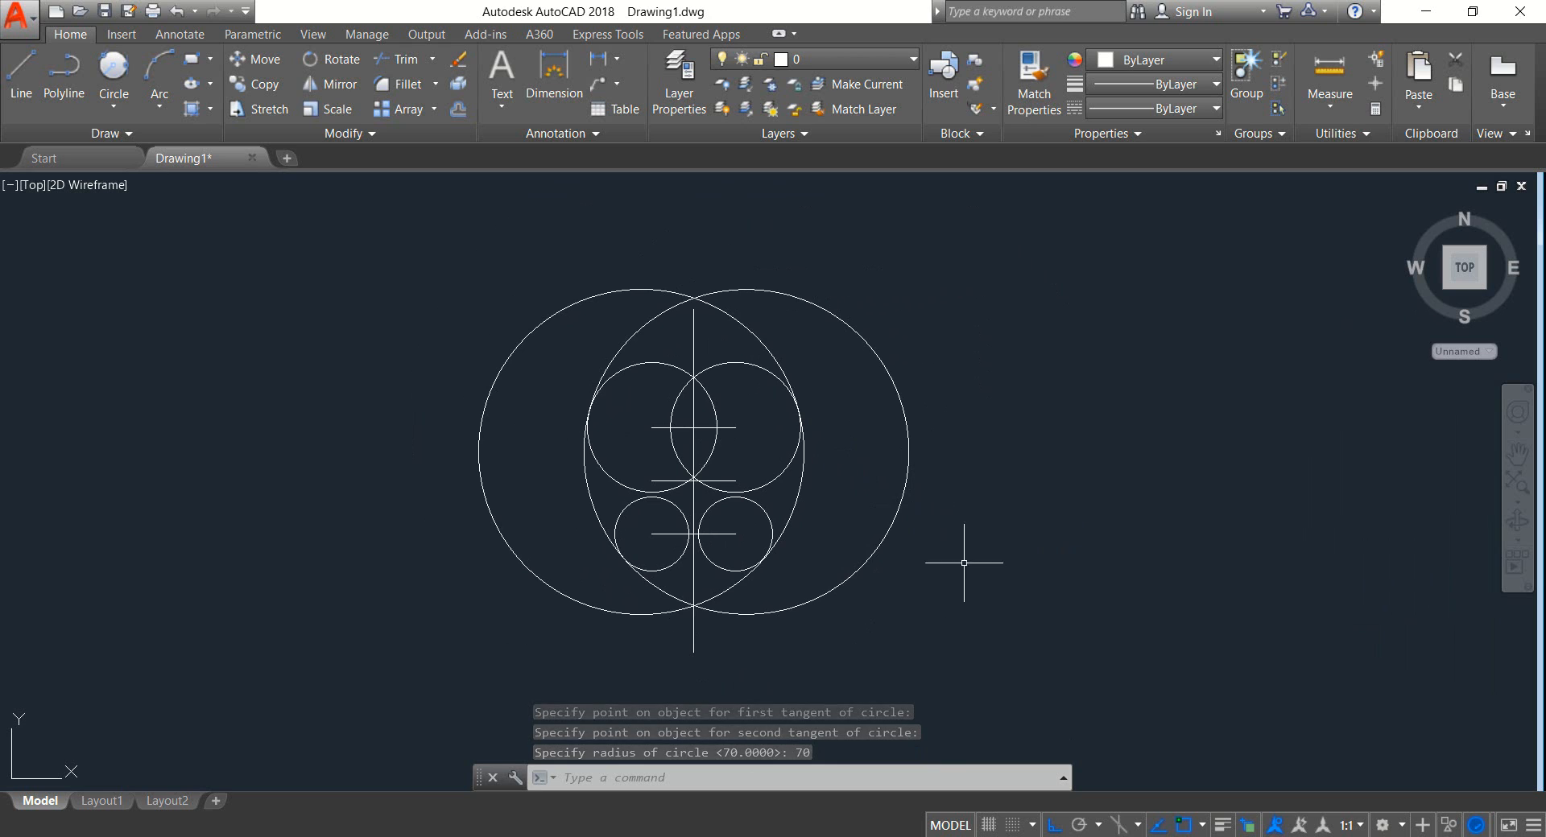
{"action": "left_click", "coordinate": [991, 652]}
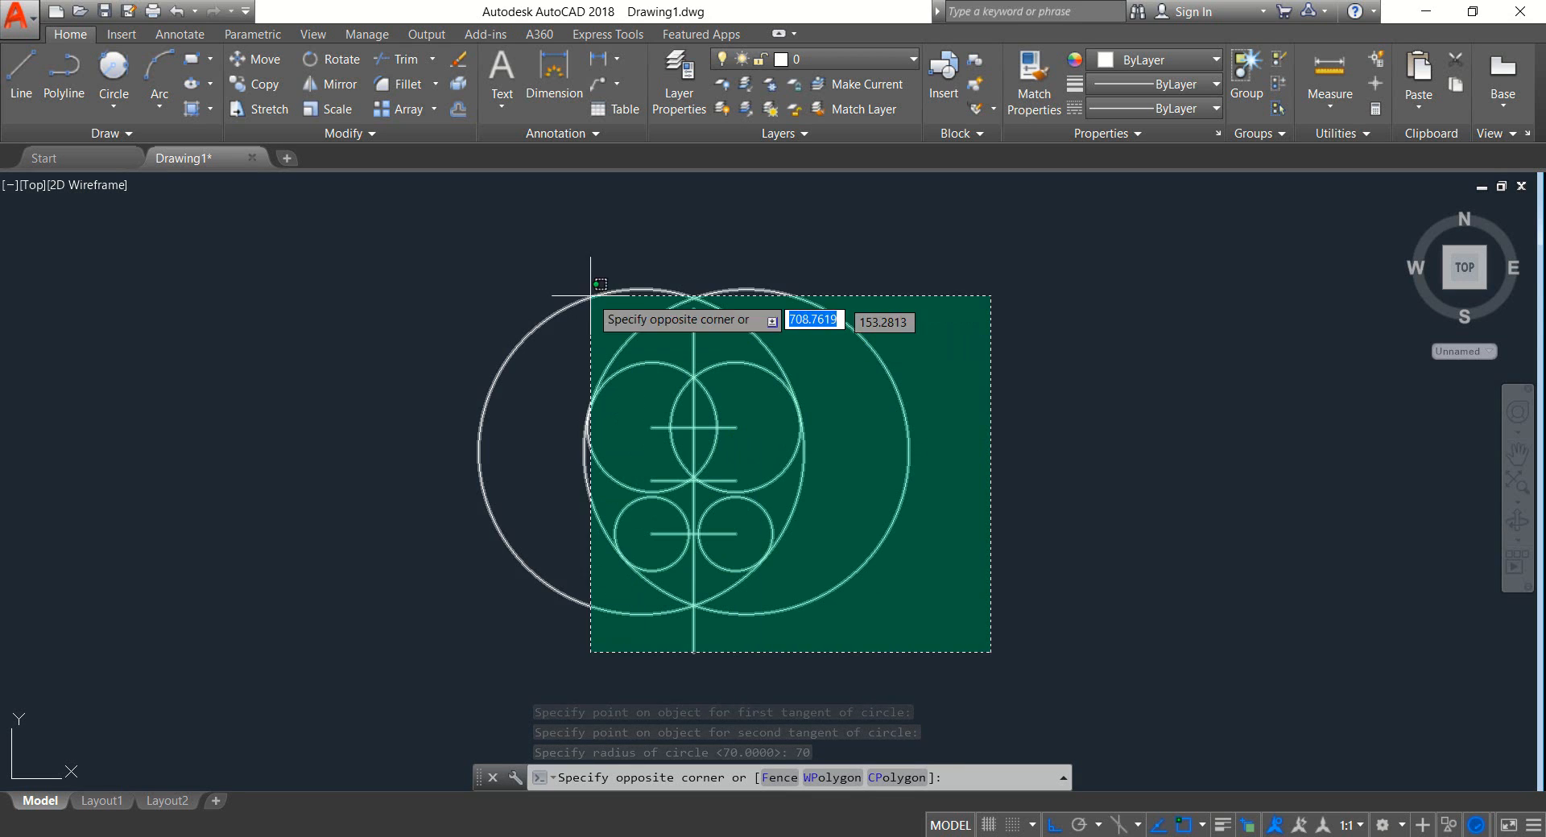
{"action": "left_click", "coordinate": [443, 239]}
{"action": "left_click", "coordinate": [394, 59]}
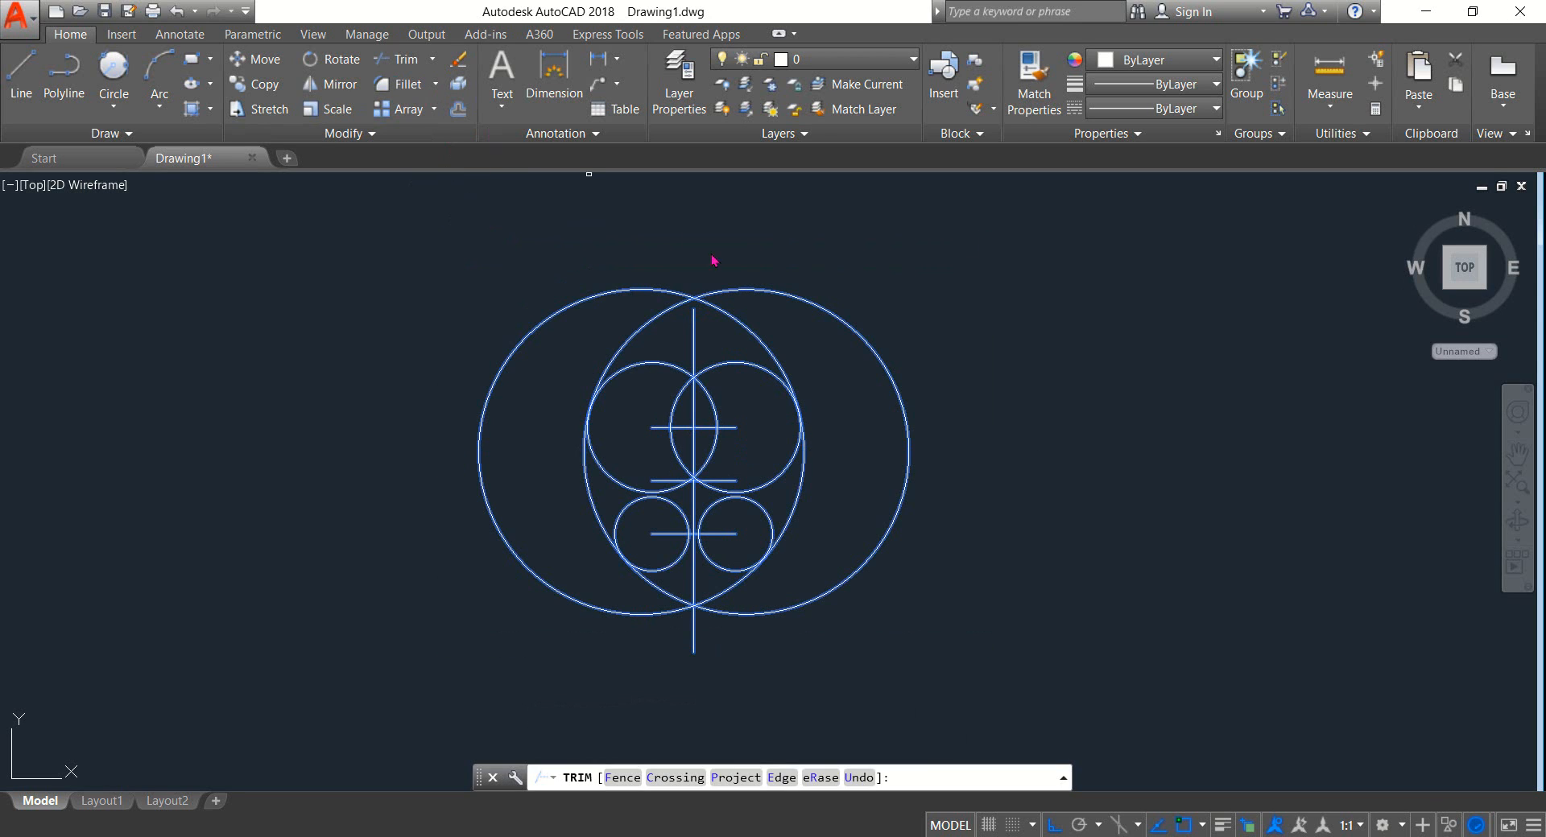
{"action": "scroll", "coordinate": [771, 347], "scroll_direction": "up", "scroll_amount": 3}
{"action": "scroll", "coordinate": [787, 315], "scroll_direction": "down", "scroll_amount": 2}
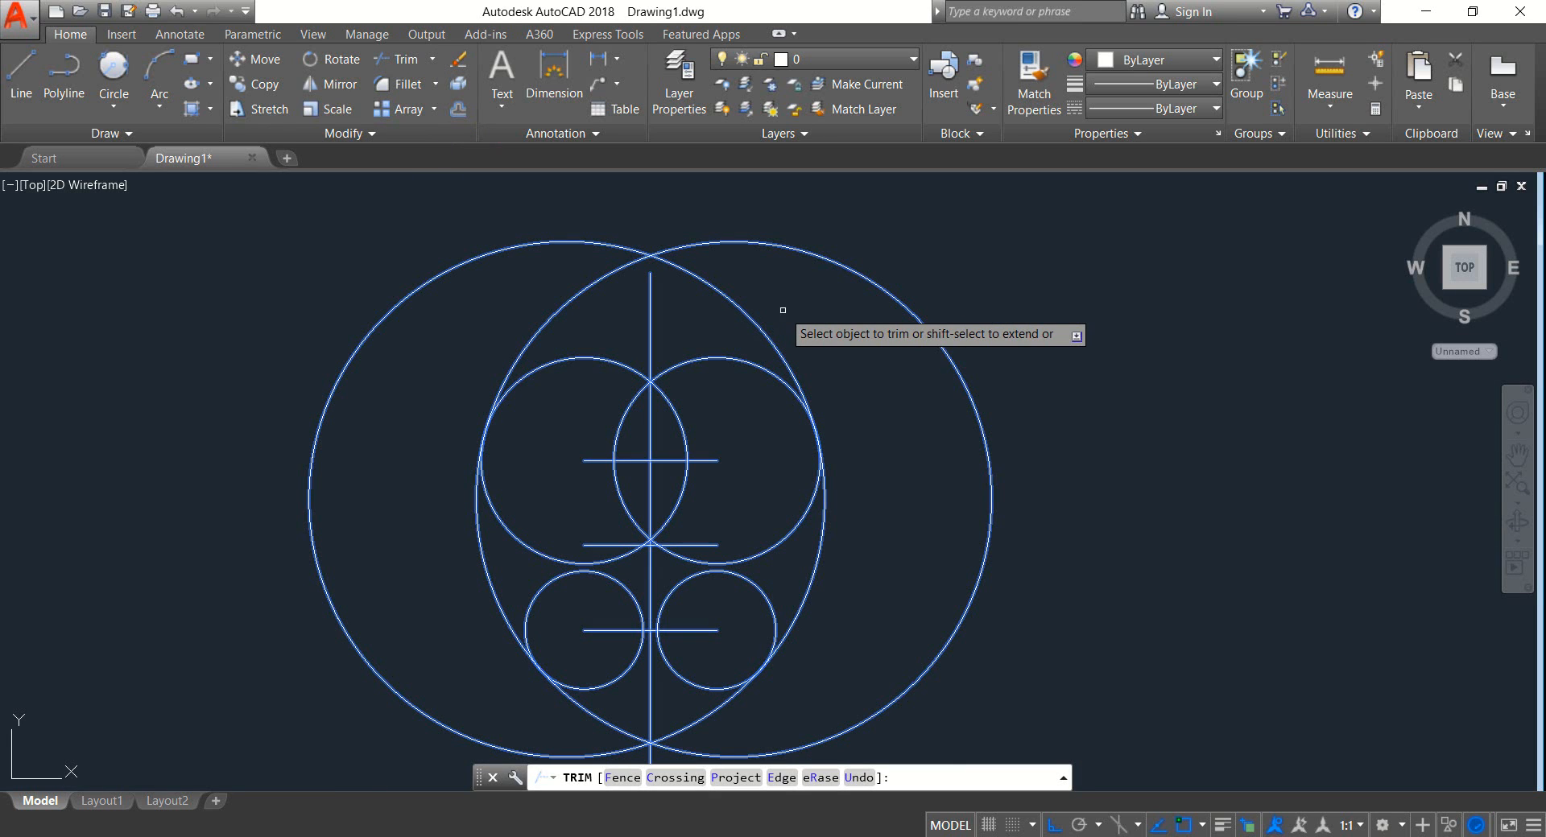
{"action": "left_click", "coordinate": [939, 242]}
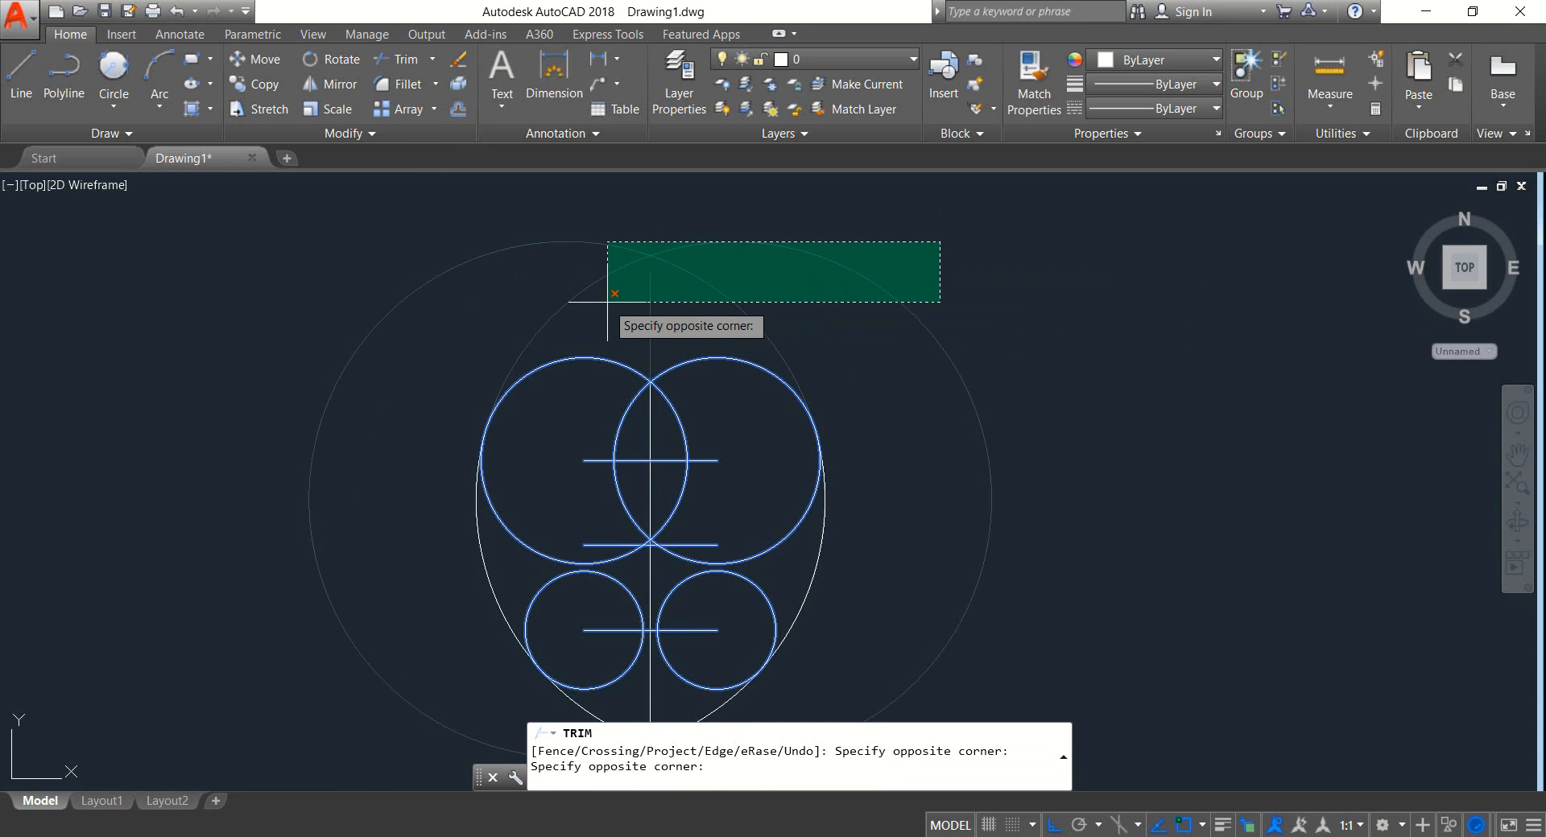
{"action": "left_click", "coordinate": [1011, 253]}
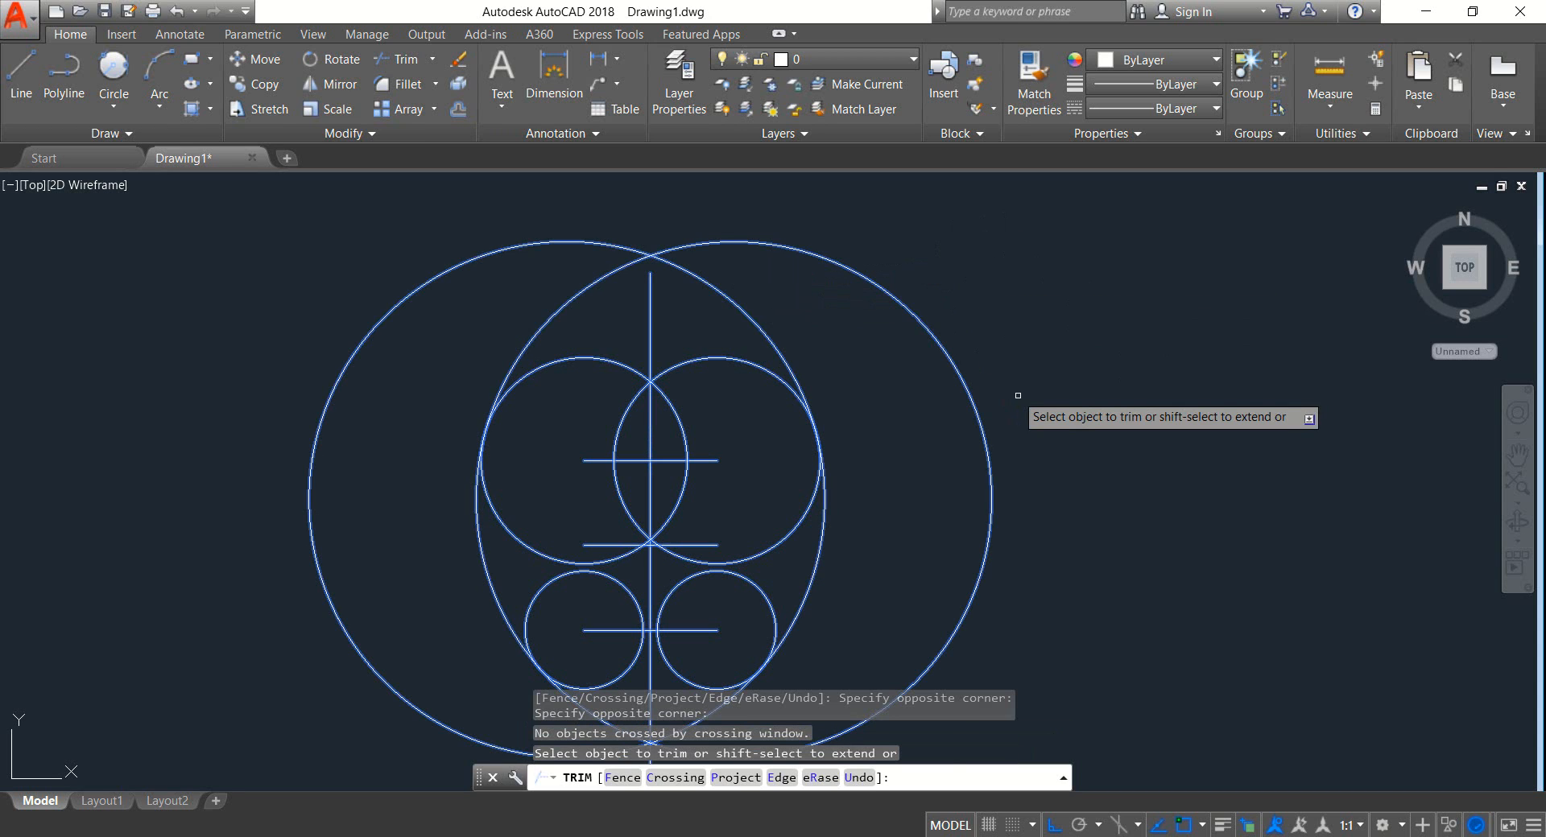
{"action": "left_click", "coordinate": [970, 260]}
{"action": "left_click", "coordinate": [396, 281]}
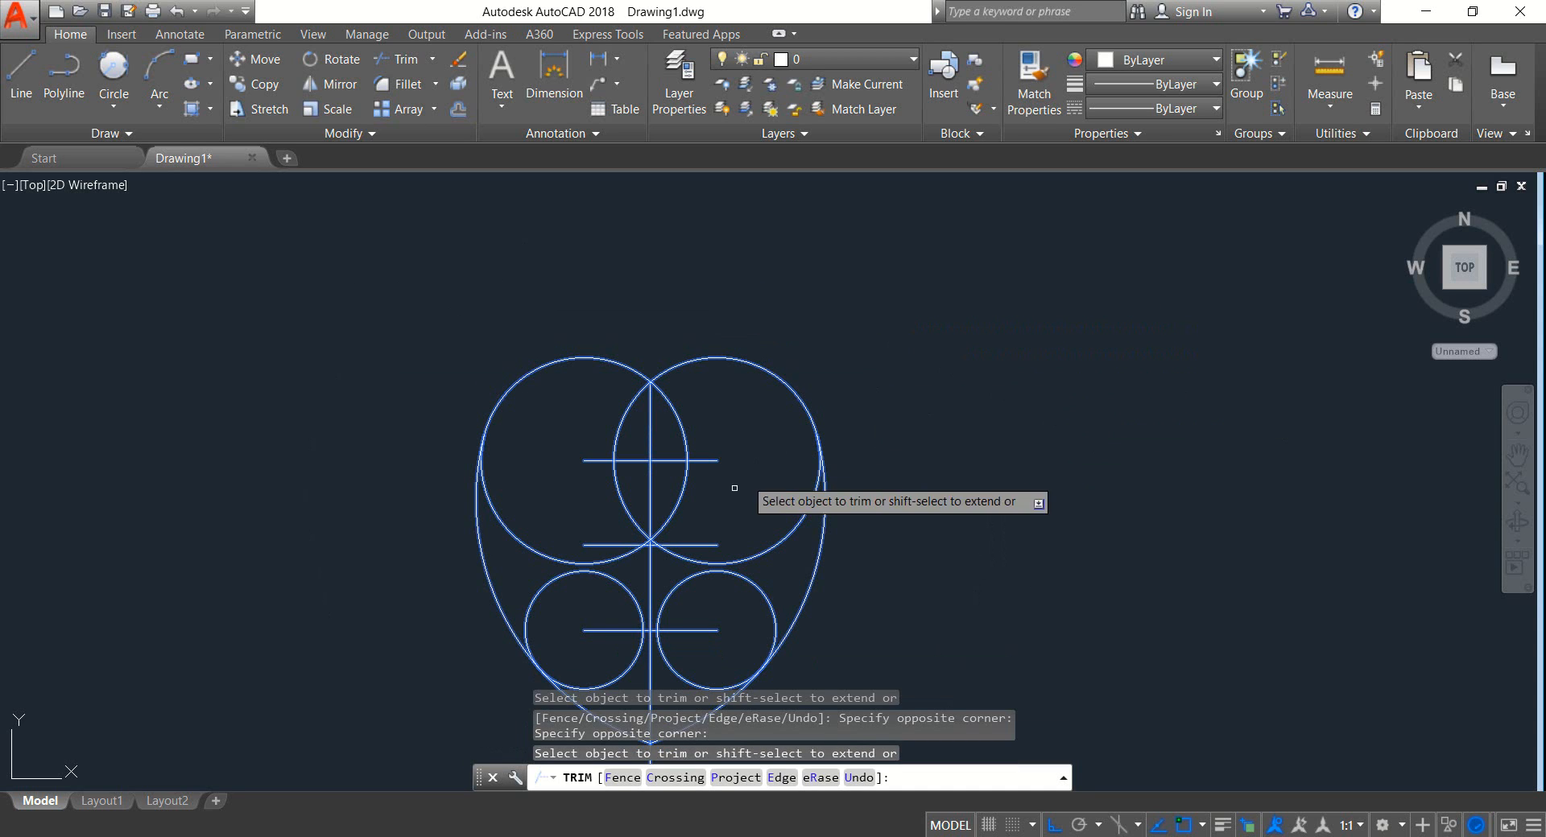
Step: Trim the overlapping upper inner arcs of the two radius-28 circles and the vertical line above the upper horizontal line
{"action": "scroll", "coordinate": [686, 401], "scroll_direction": "up", "scroll_amount": 2}
{"action": "left_click", "coordinate": [696, 435]}
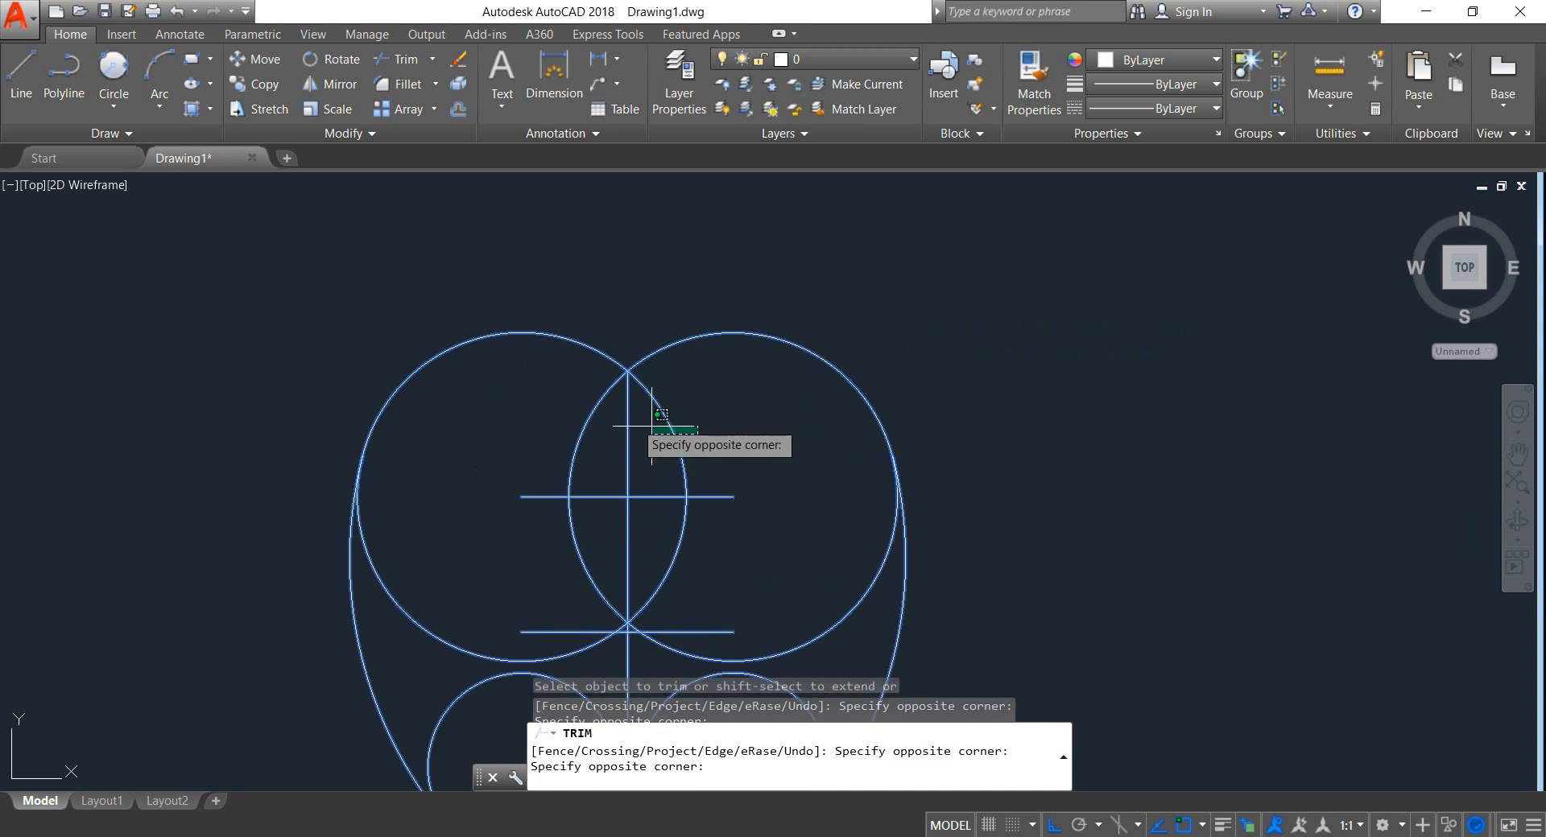
{"action": "left_click", "coordinate": [548, 401]}
Step: Trim the pointed lower ends of the large side arcs and the vertical line below the lower horizontal line
{"action": "scroll", "coordinate": [715, 417], "scroll_direction": "down", "scroll_amount": 2}
{"action": "middle_click_drag", "start_coordinate": [755, 480], "coordinate": [769, 341]}
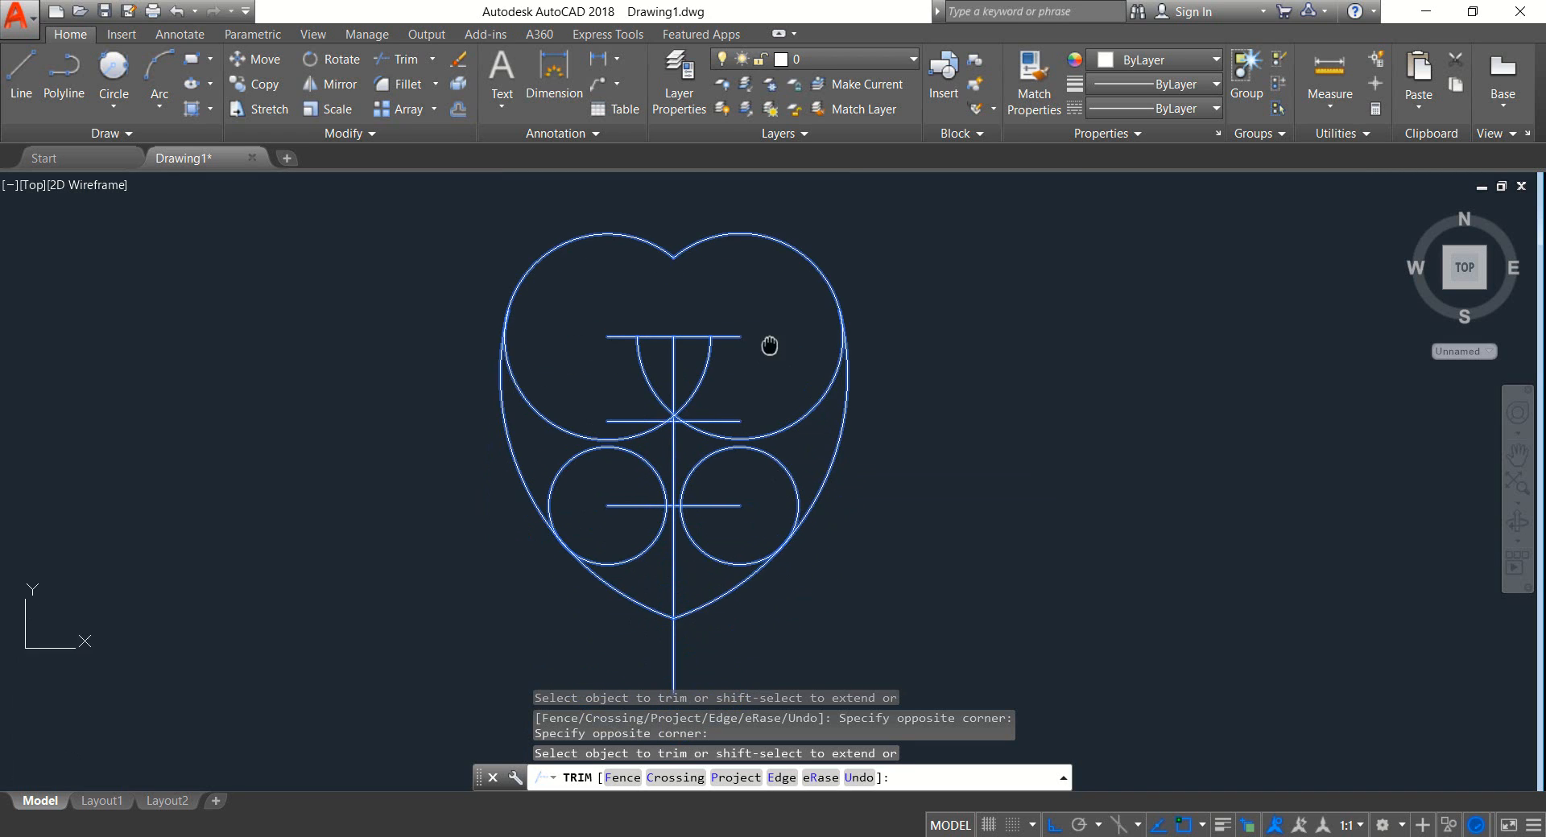
{"action": "scroll", "coordinate": [749, 632], "scroll_direction": "up", "scroll_amount": 2}
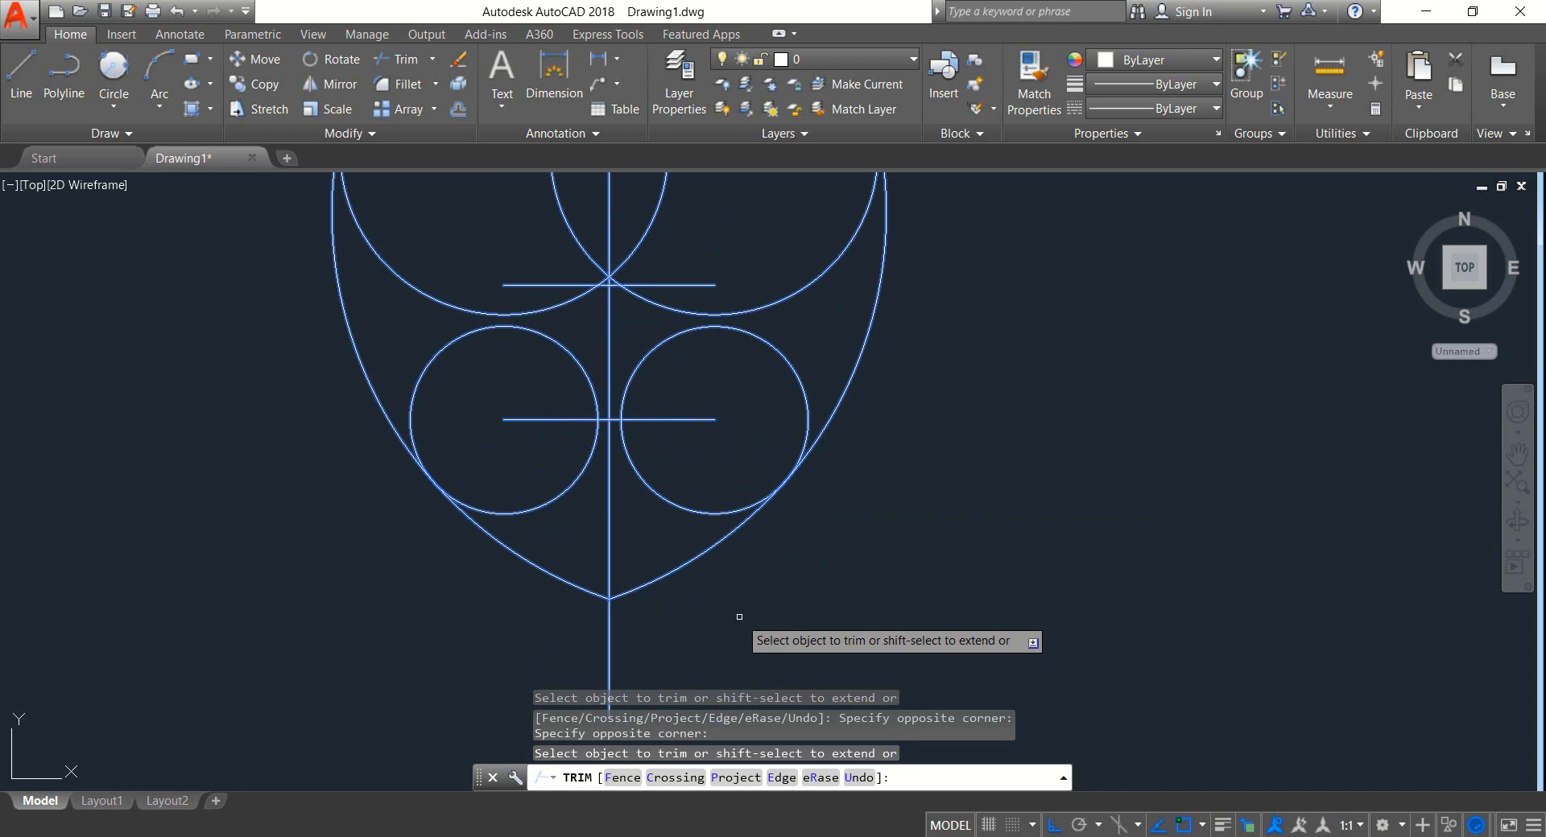
{"action": "scroll", "coordinate": [737, 616], "scroll_direction": "down", "scroll_amount": 2}
{"action": "left_click", "coordinate": [732, 667]}
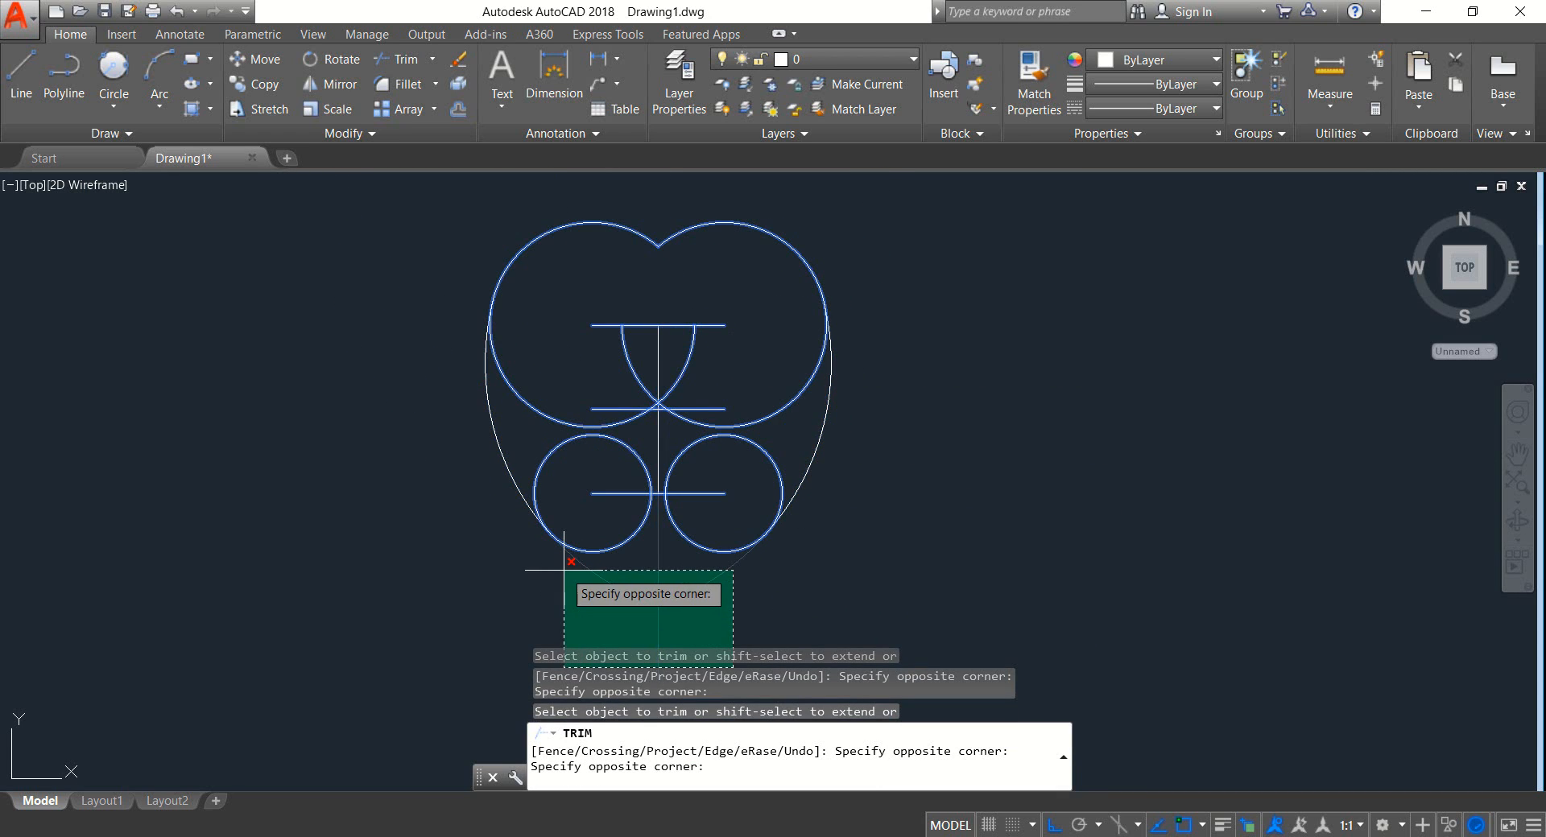
{"action": "left_click", "coordinate": [563, 570]}
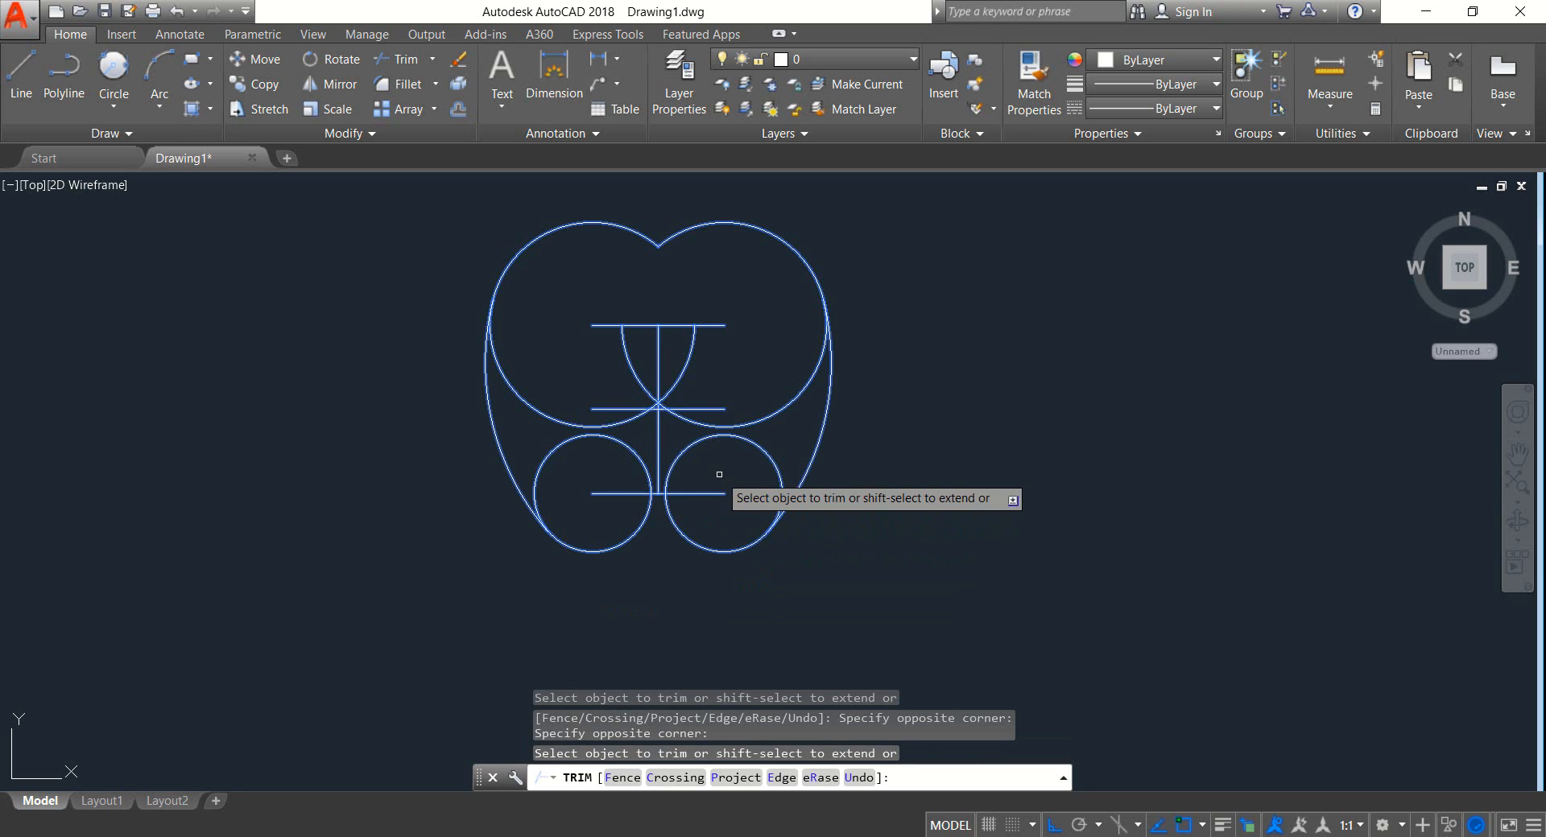
Step: Trim the upper arcs of the two small circles, the vertical line between them and the lower horizontal line inside them
{"action": "left_click", "coordinate": [729, 522]}
{"action": "left_click", "coordinate": [708, 483]}
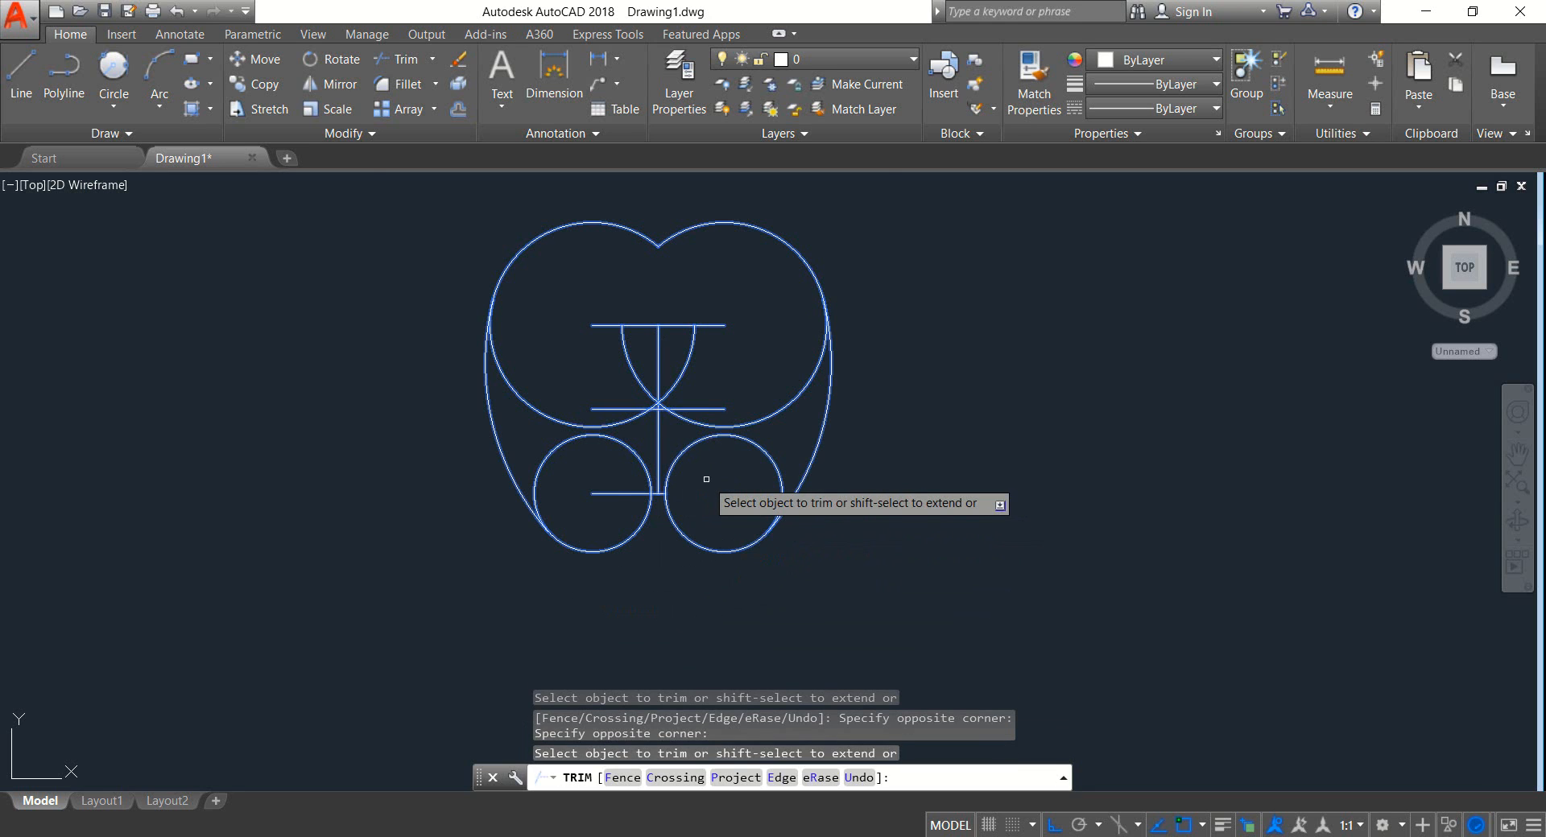
{"action": "scroll", "coordinate": [710, 480], "scroll_direction": "up", "scroll_amount": 2}
{"action": "left_click", "coordinate": [707, 479]}
{"action": "left_click", "coordinate": [588, 451]}
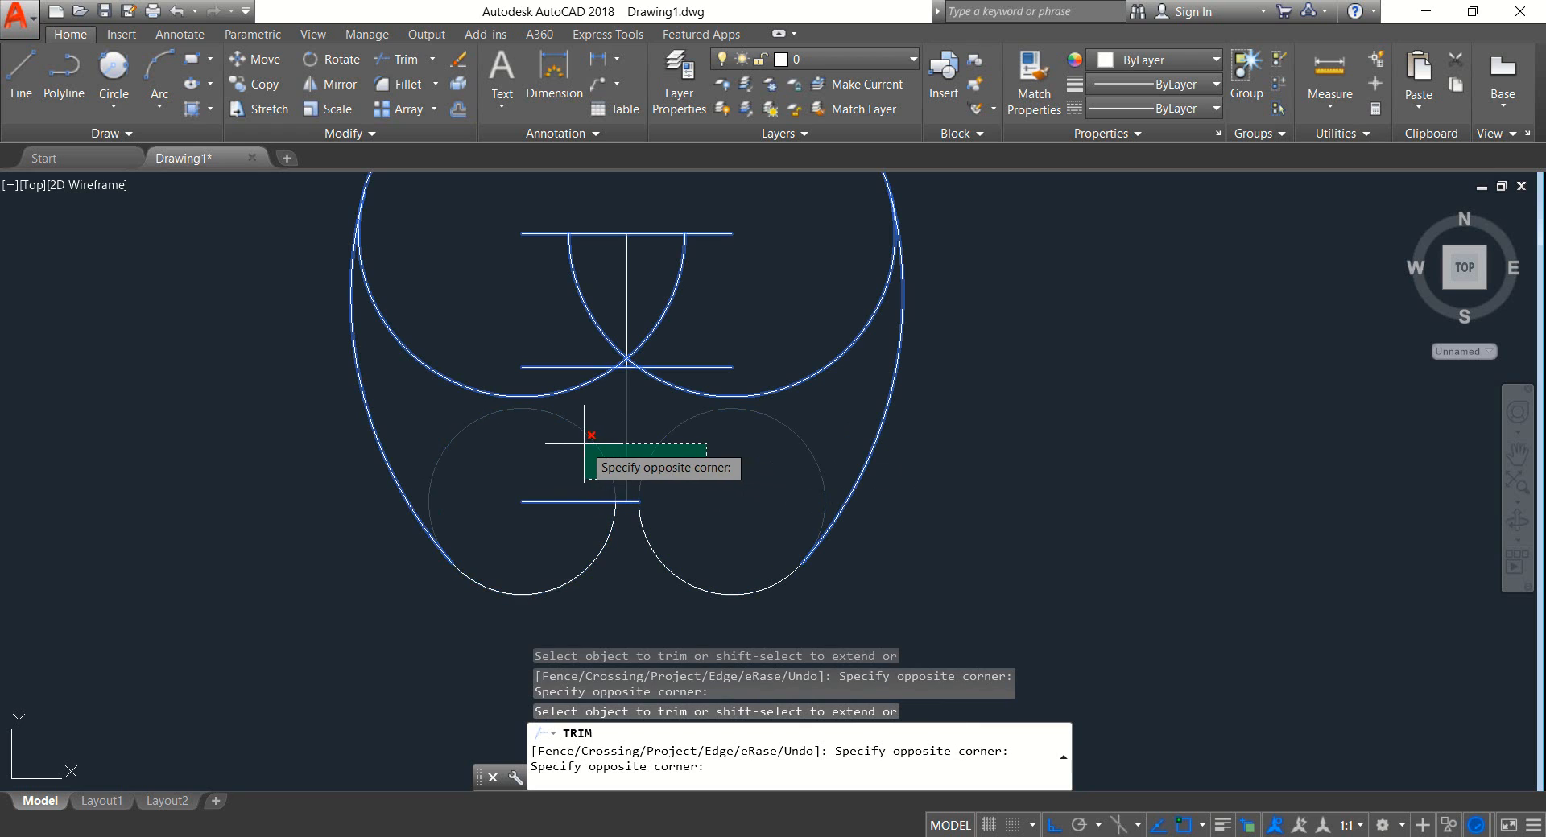
{"action": "left_click", "coordinate": [558, 452]}
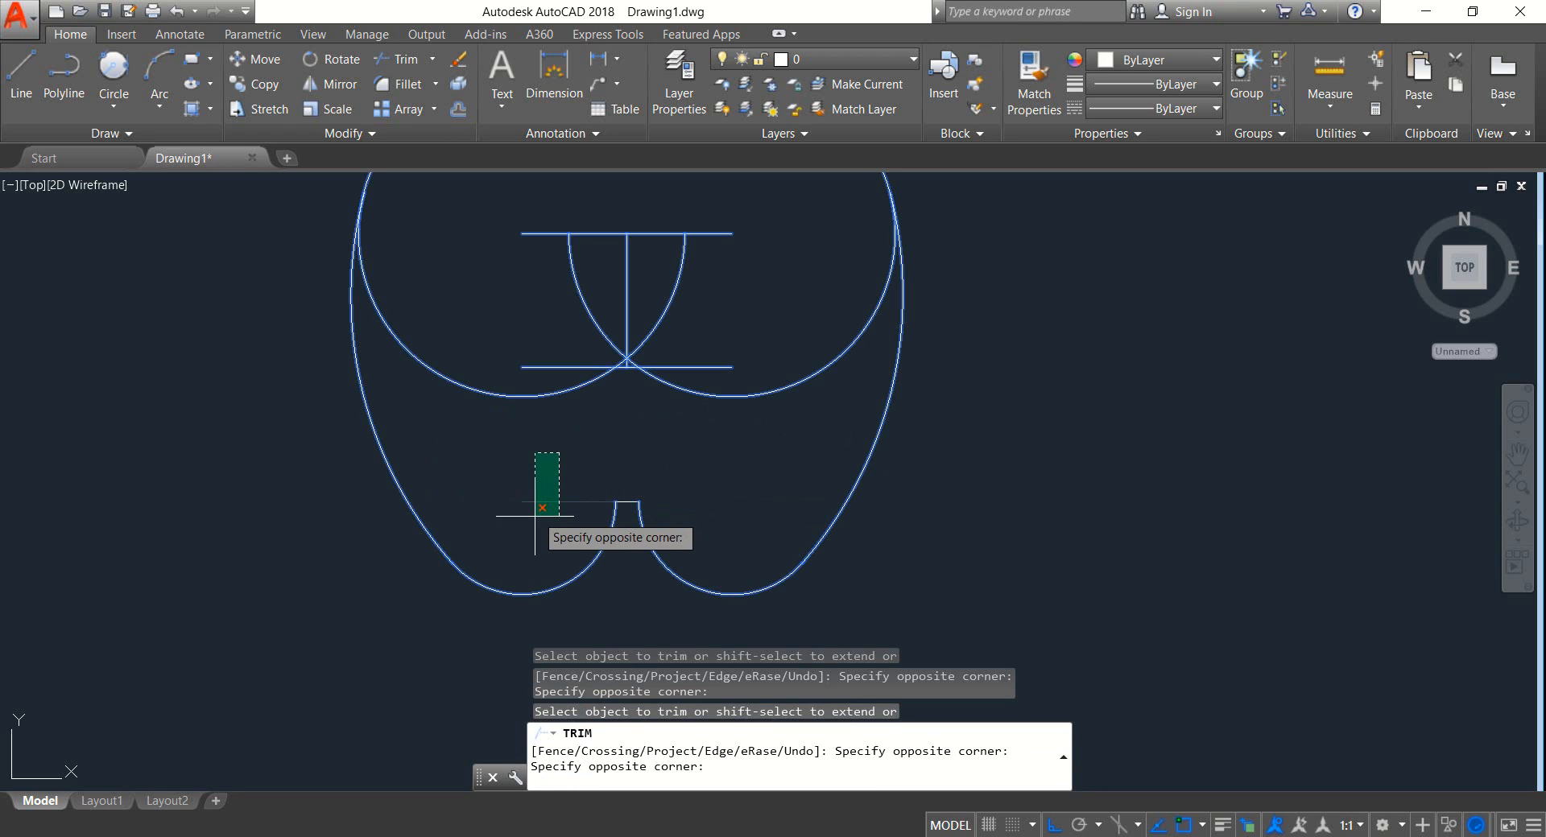
{"action": "left_click", "coordinate": [529, 540]}
Step: Trim the lower arcs of the two radius-28 circles inside the apple outline and end the Trim command
{"action": "scroll", "coordinate": [601, 451], "scroll_direction": "down", "scroll_amount": 2}
{"action": "middle_click_drag", "start_coordinate": [640, 449], "coordinate": [664, 456]}
{"action": "left_click", "coordinate": [767, 440]}
{"action": "left_click", "coordinate": [735, 378]}
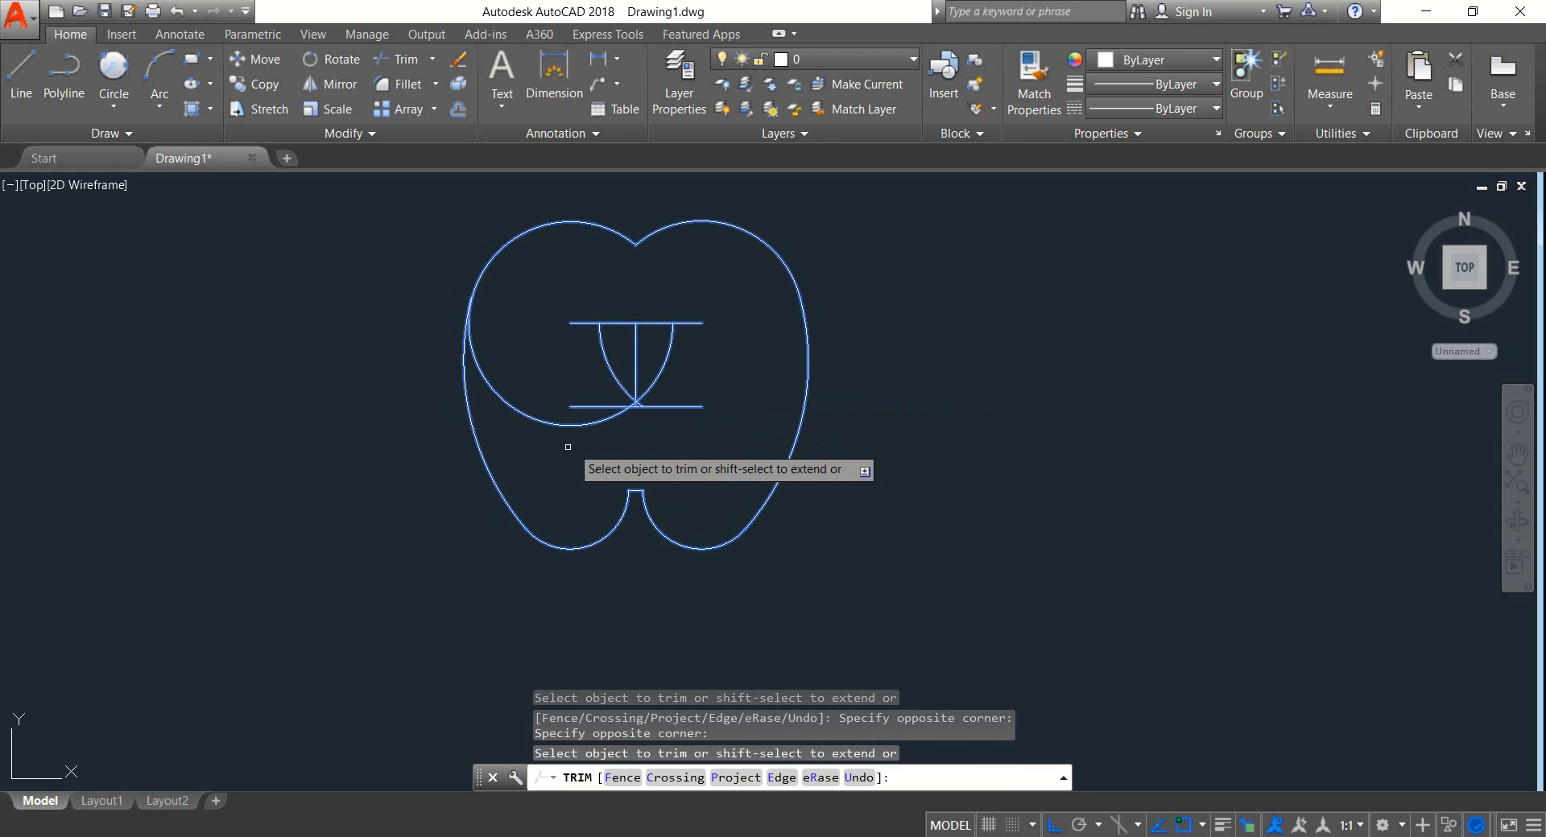
{"action": "left_click", "coordinate": [533, 449]}
{"action": "left_click", "coordinate": [530, 365]}
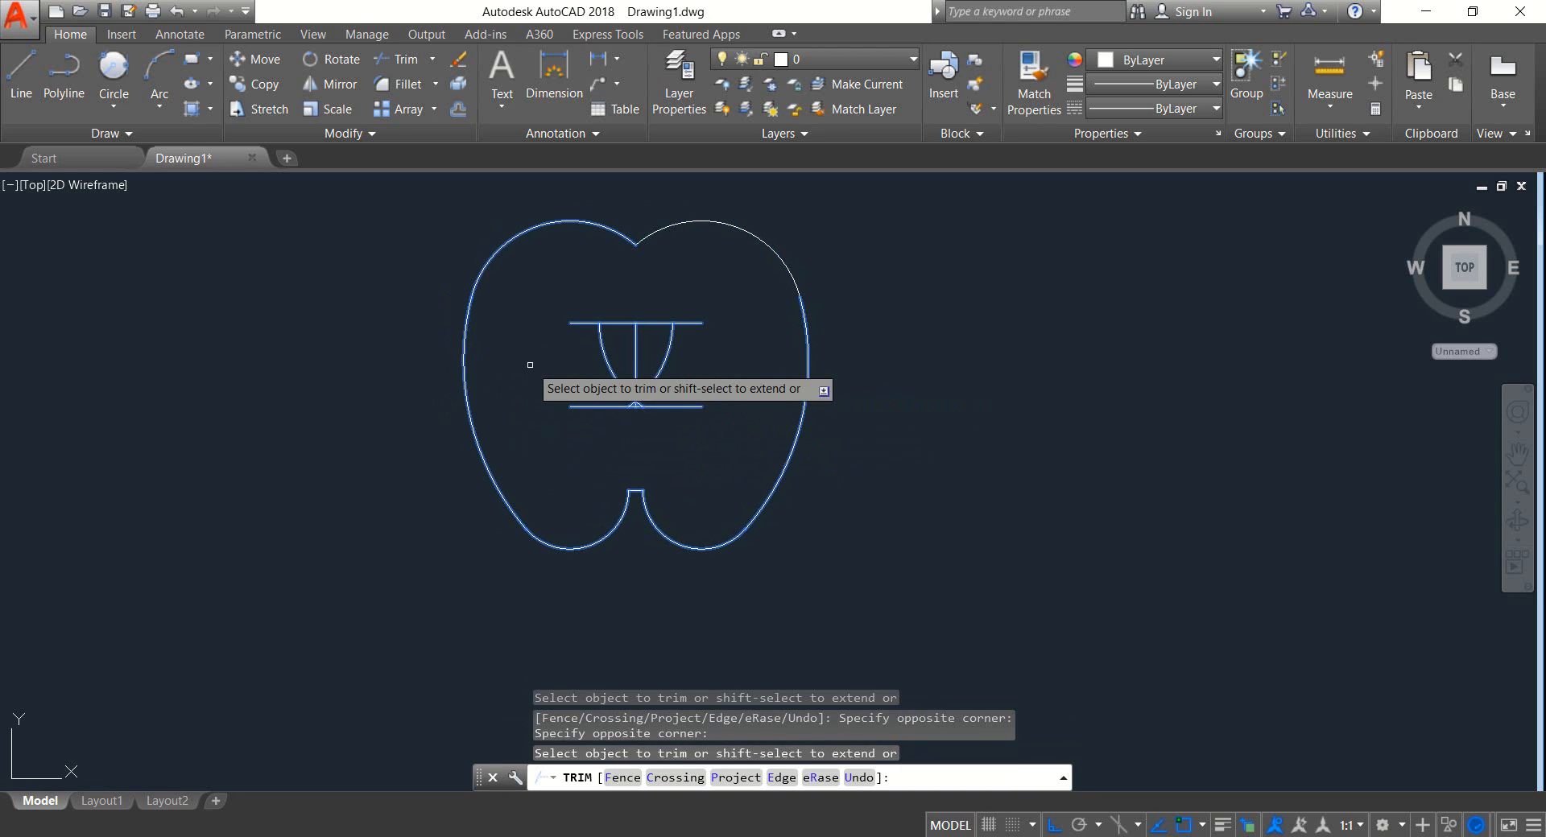
{"action": "key", "text": "Return"}
Step: Erase the leftover construction lines and arcs inside the apple and the short horizontal line between the two lower arcs
{"action": "left_click", "coordinate": [717, 442]}
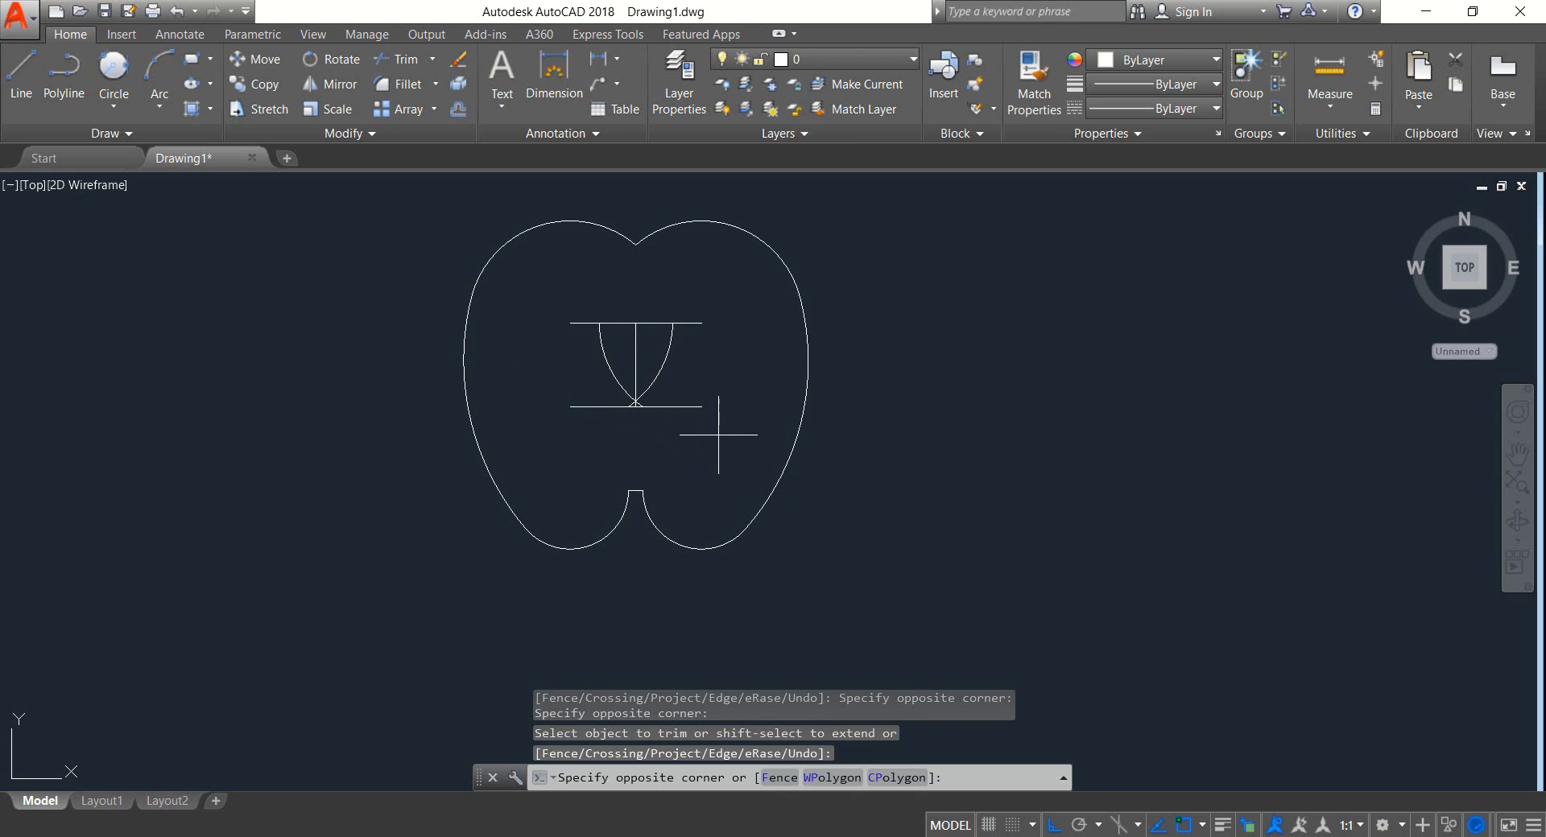
{"action": "left_click", "coordinate": [565, 288]}
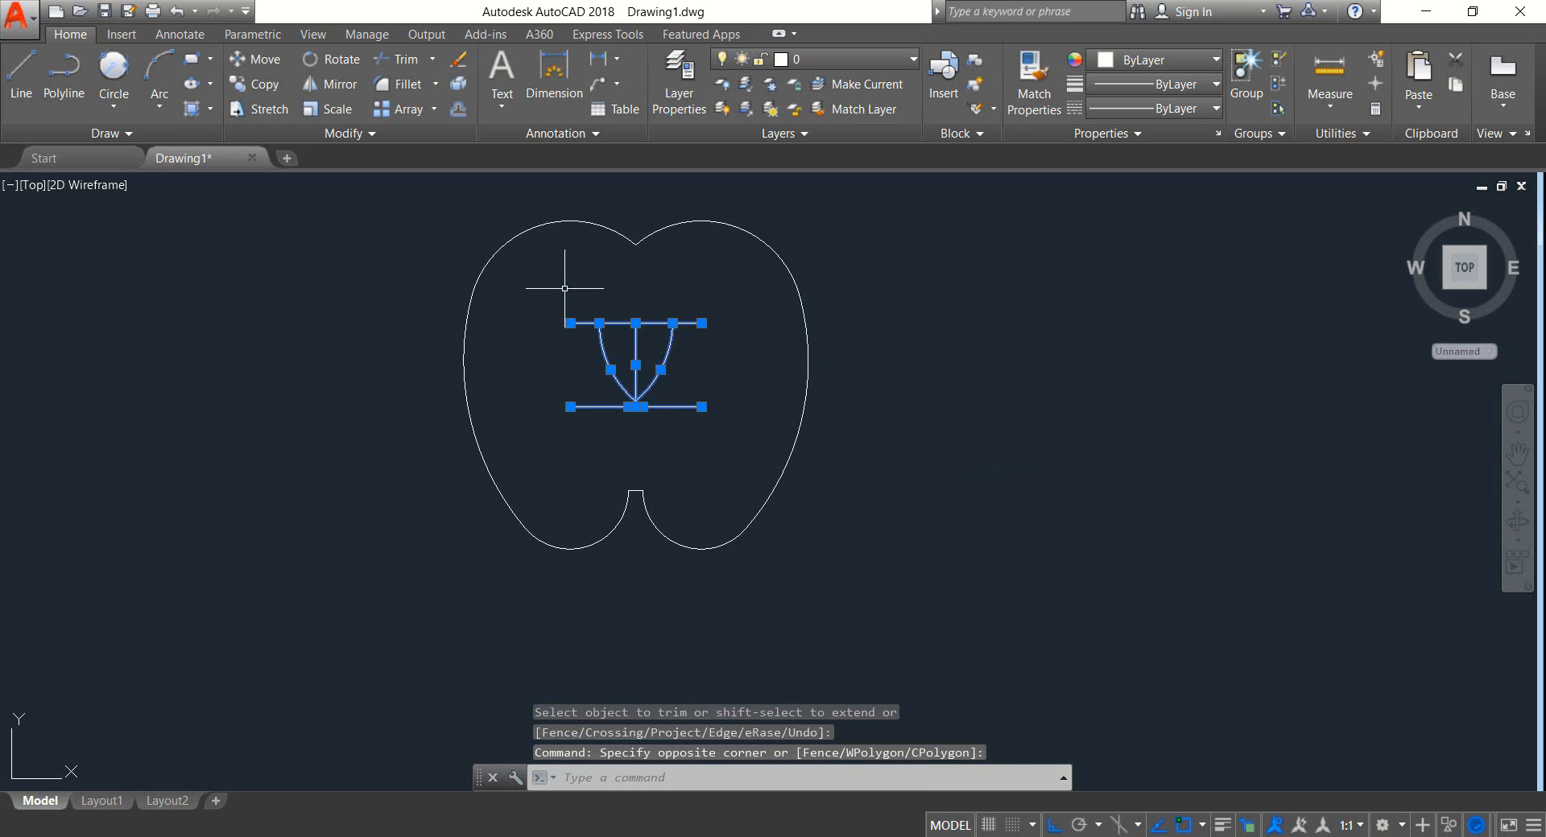
{"action": "key", "text": "Delete"}
{"action": "scroll", "coordinate": [626, 443], "scroll_direction": "up", "scroll_amount": 2}
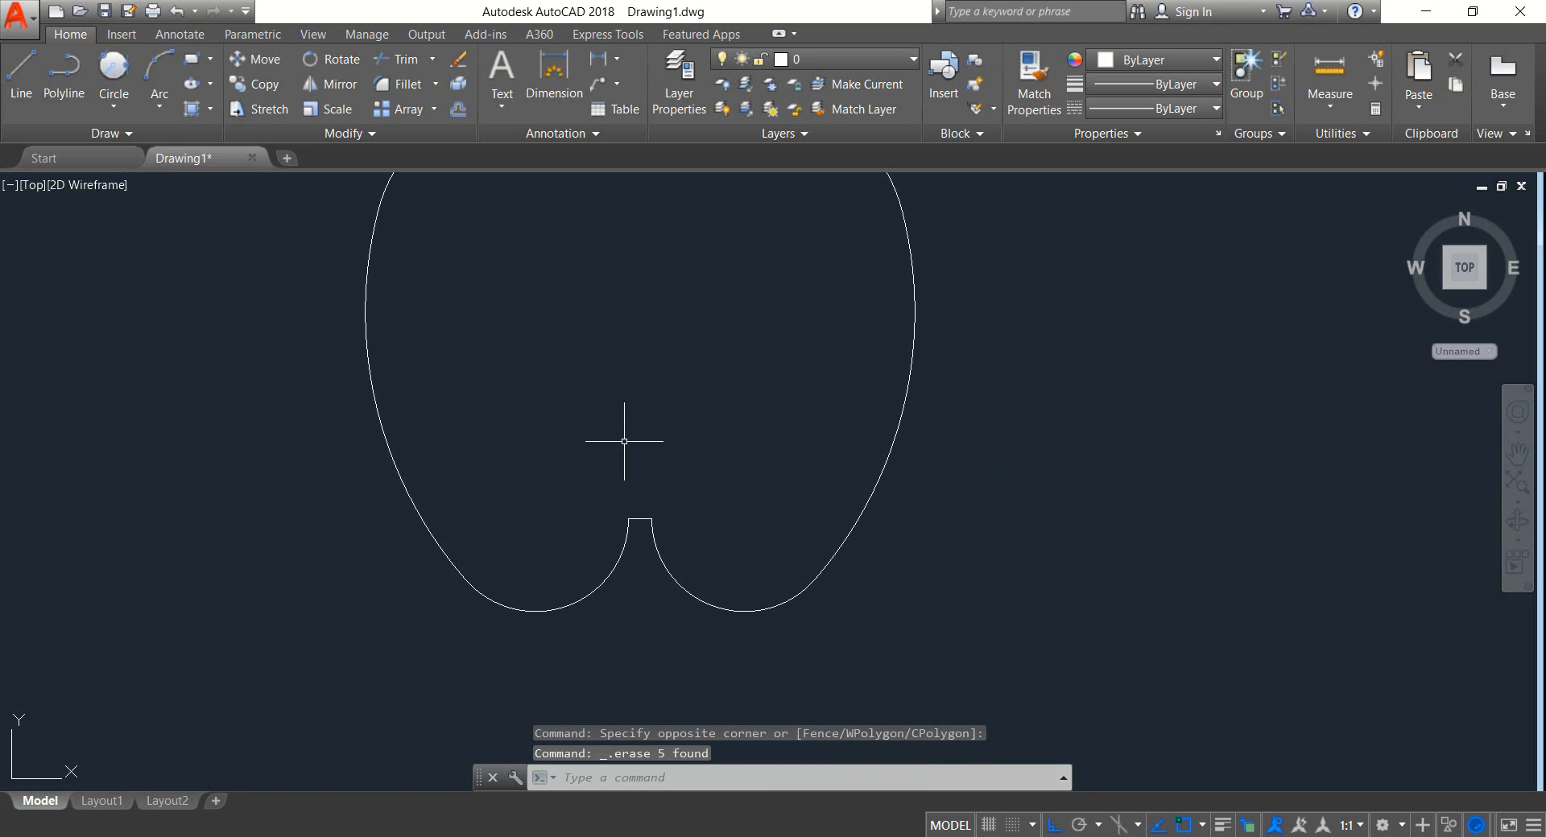
{"action": "left_click", "coordinate": [638, 517]}
{"action": "key", "text": "Delete"}
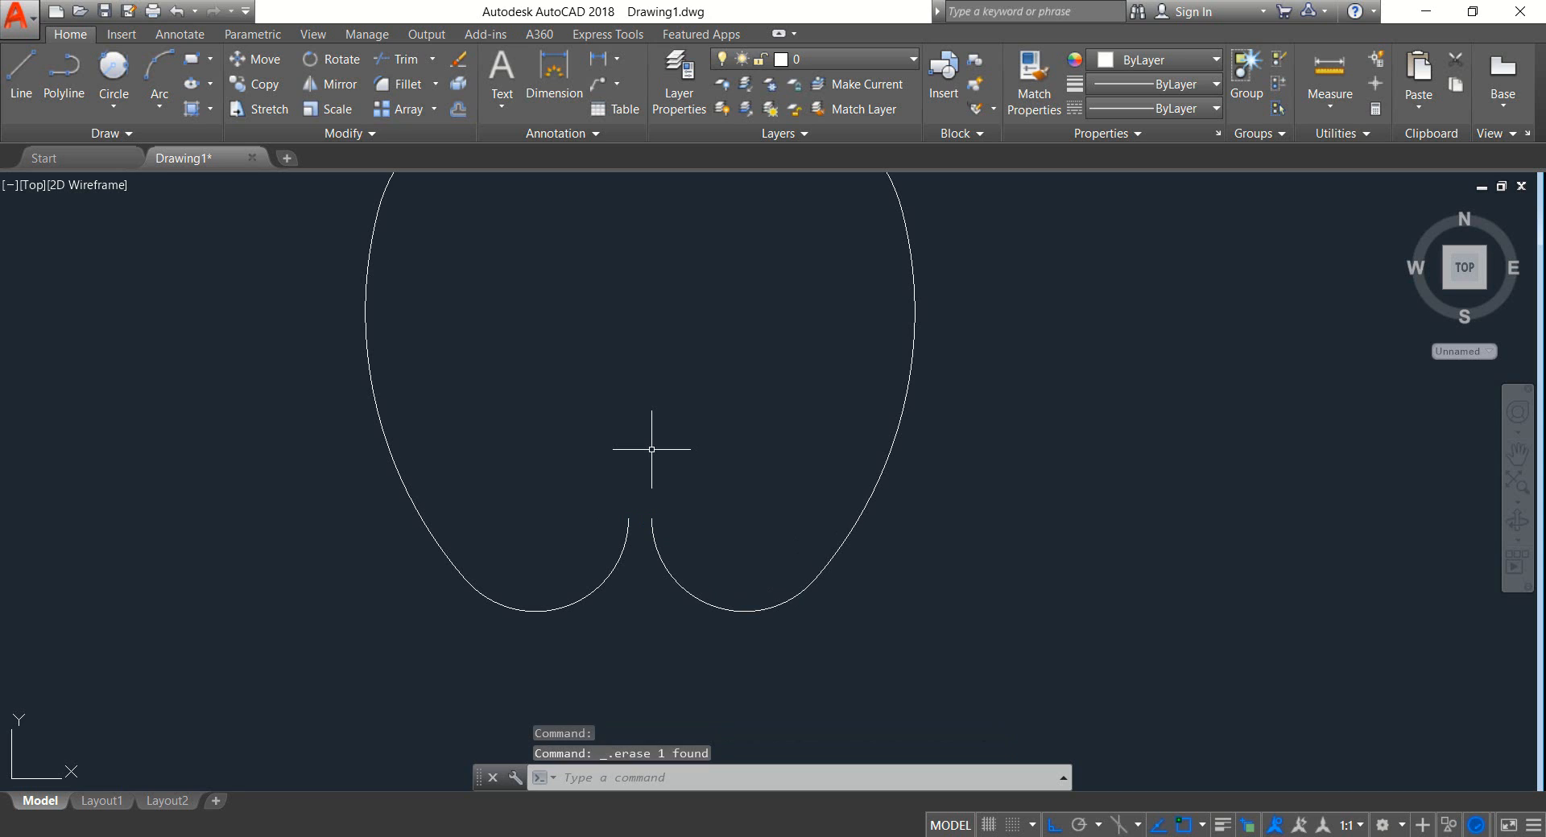
Step: Fillet the inner ends of the two lower arcs with a radius of 24 to join the apple's base
{"action": "mouse_move", "coordinate": [652, 449]}
{"action": "middle_mouse_down"}
{"action": "mouse_move", "coordinate": [691, 542]}
{"action": "mouse_move", "coordinate": [733, 562]}
{"action": "middle_mouse_up"}
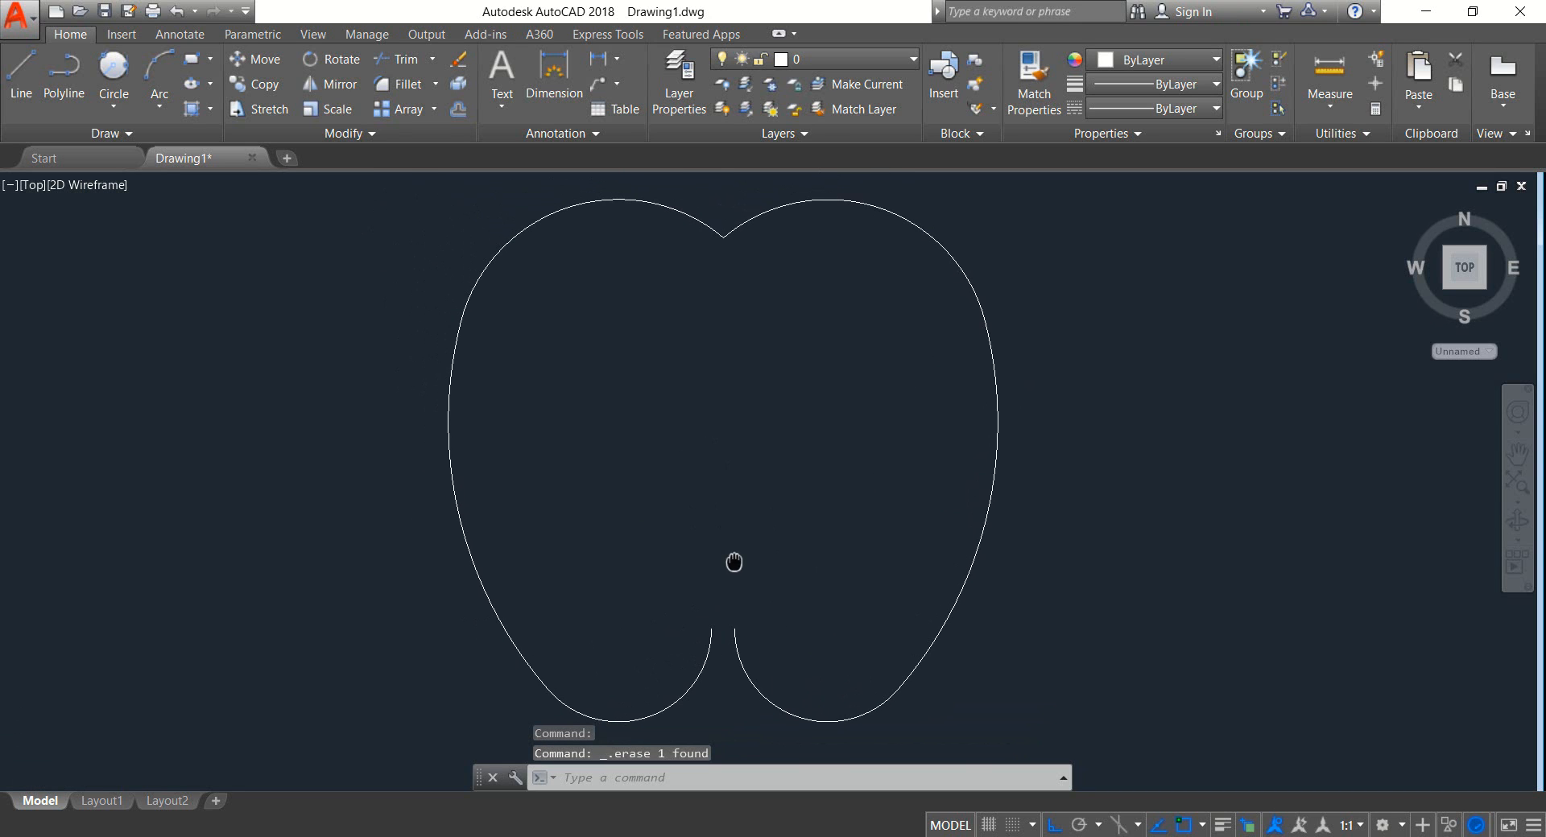
{"action": "left_click", "coordinate": [815, 647]}
{"action": "left_click", "coordinate": [624, 586]}
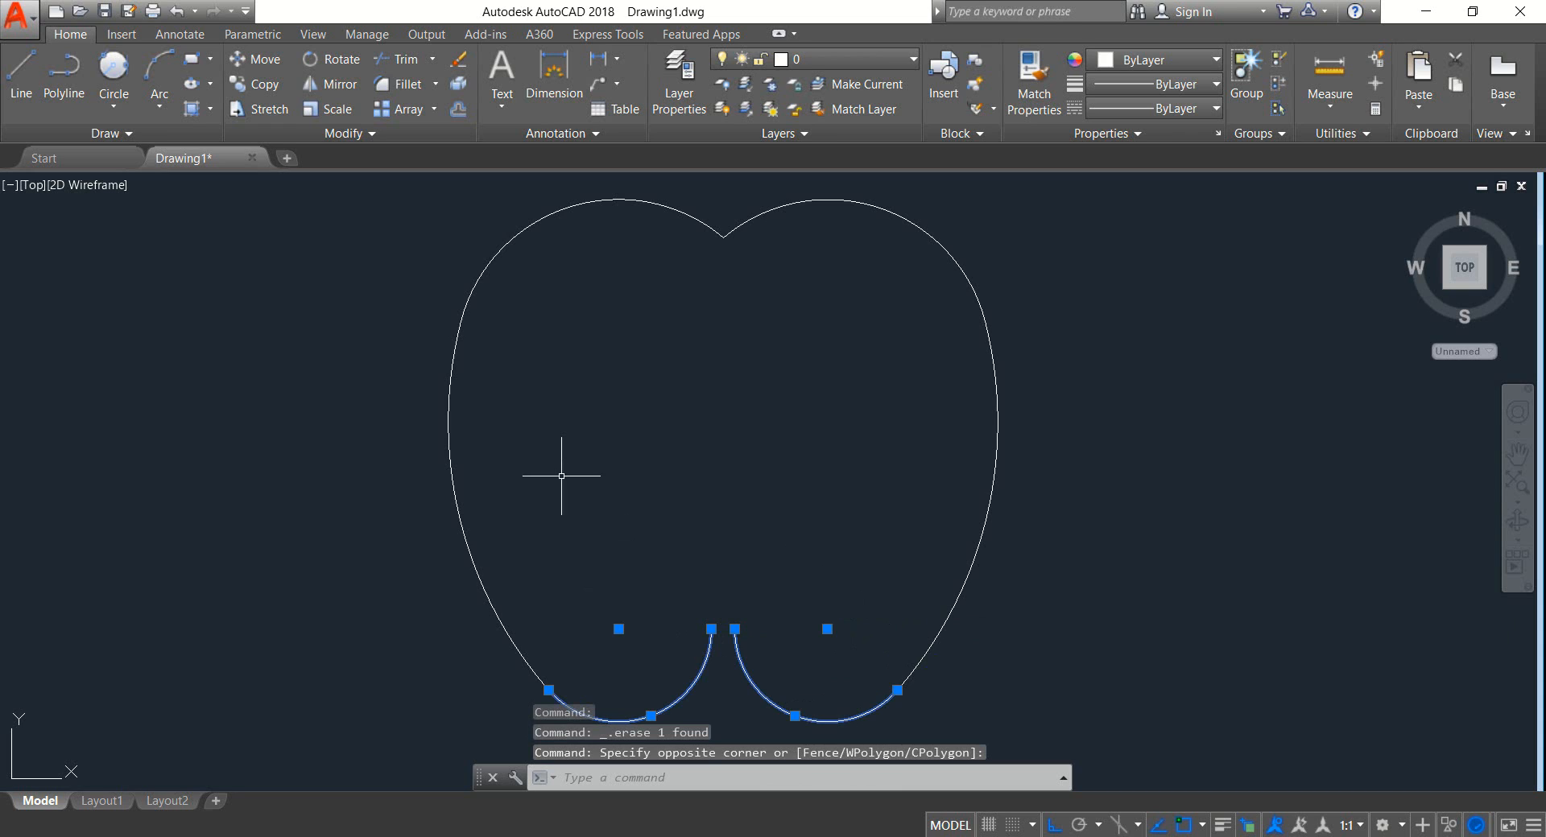
{"action": "left_click", "coordinate": [408, 87]}
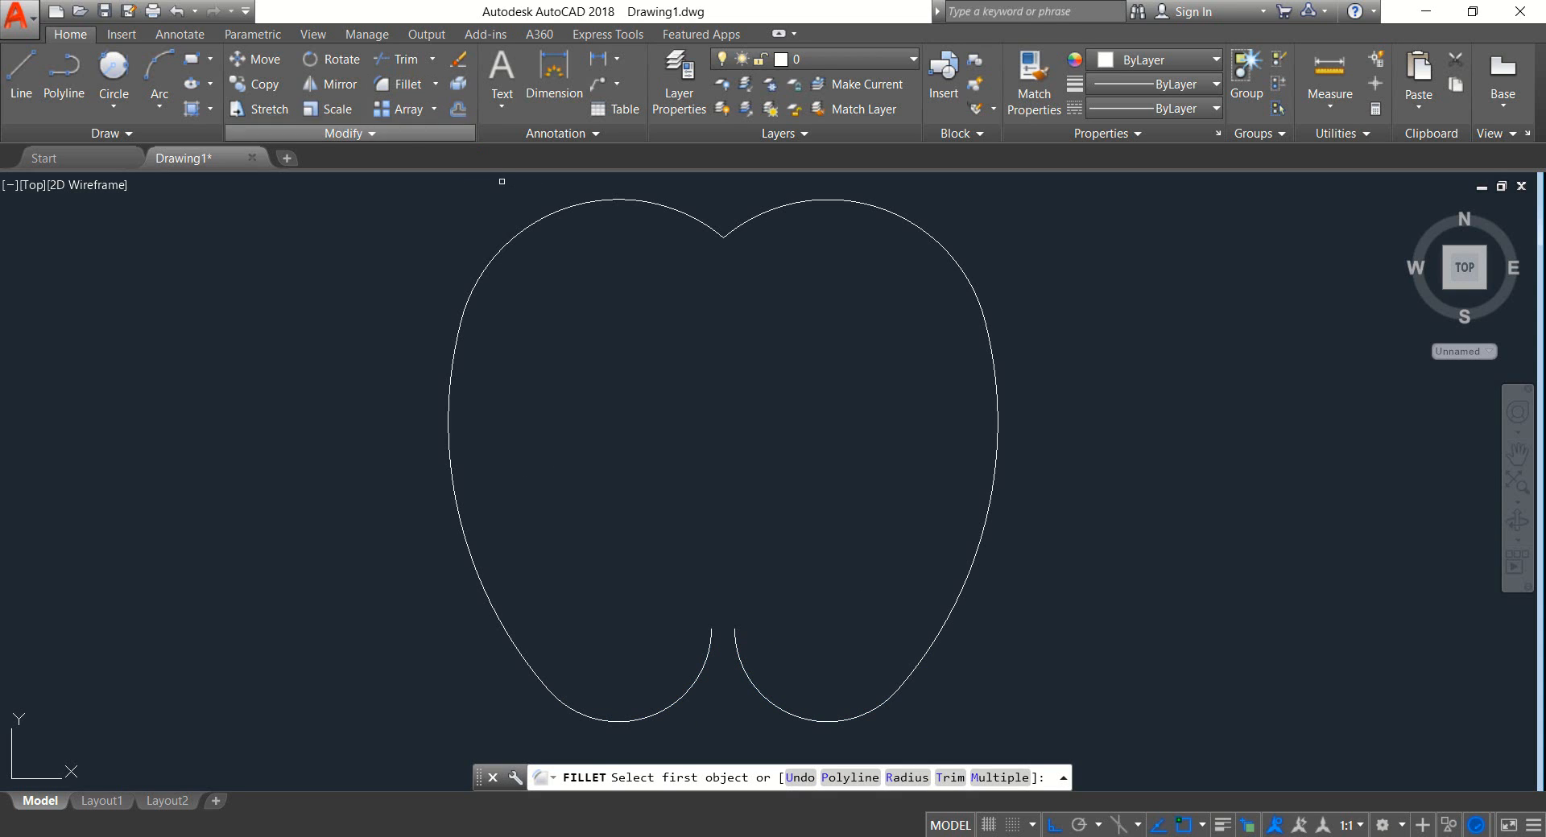
{"action": "left_click", "coordinate": [896, 778]}
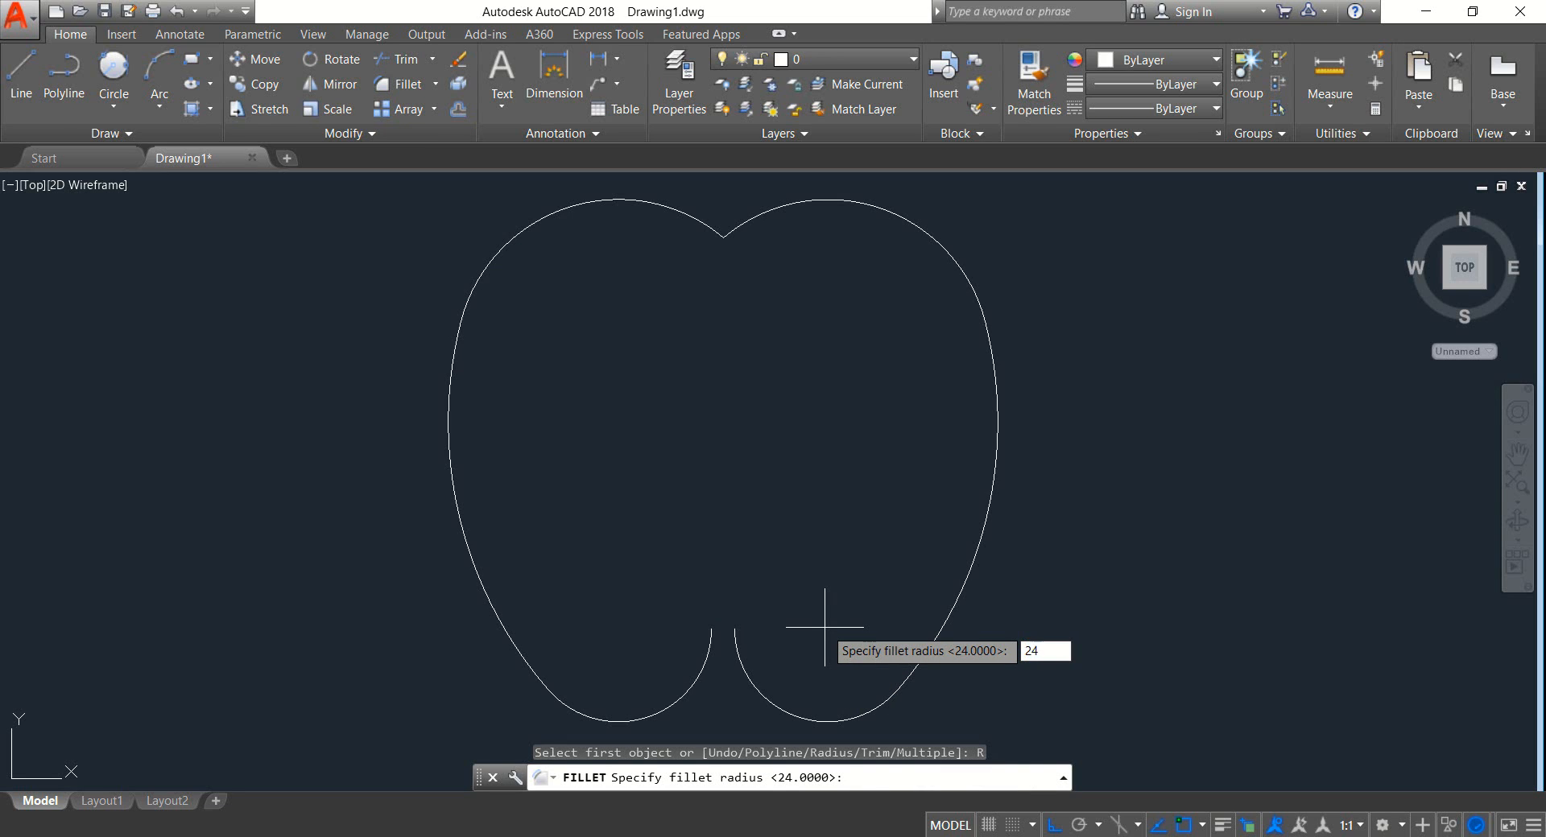
{"action": "key", "text": "Return"}
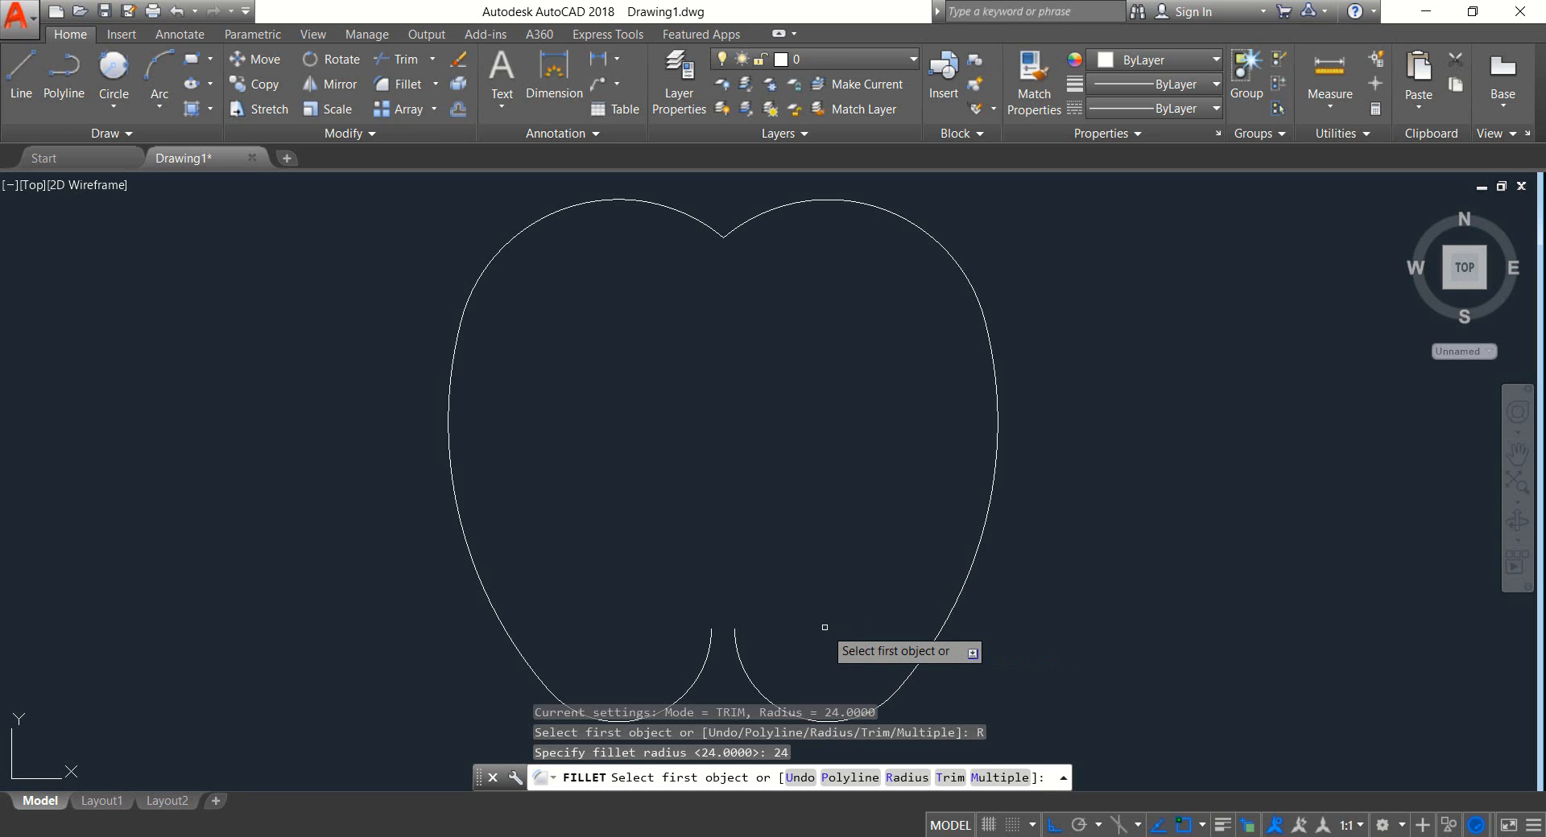
{"action": "left_click", "coordinate": [739, 641]}
{"action": "left_click", "coordinate": [711, 642]}
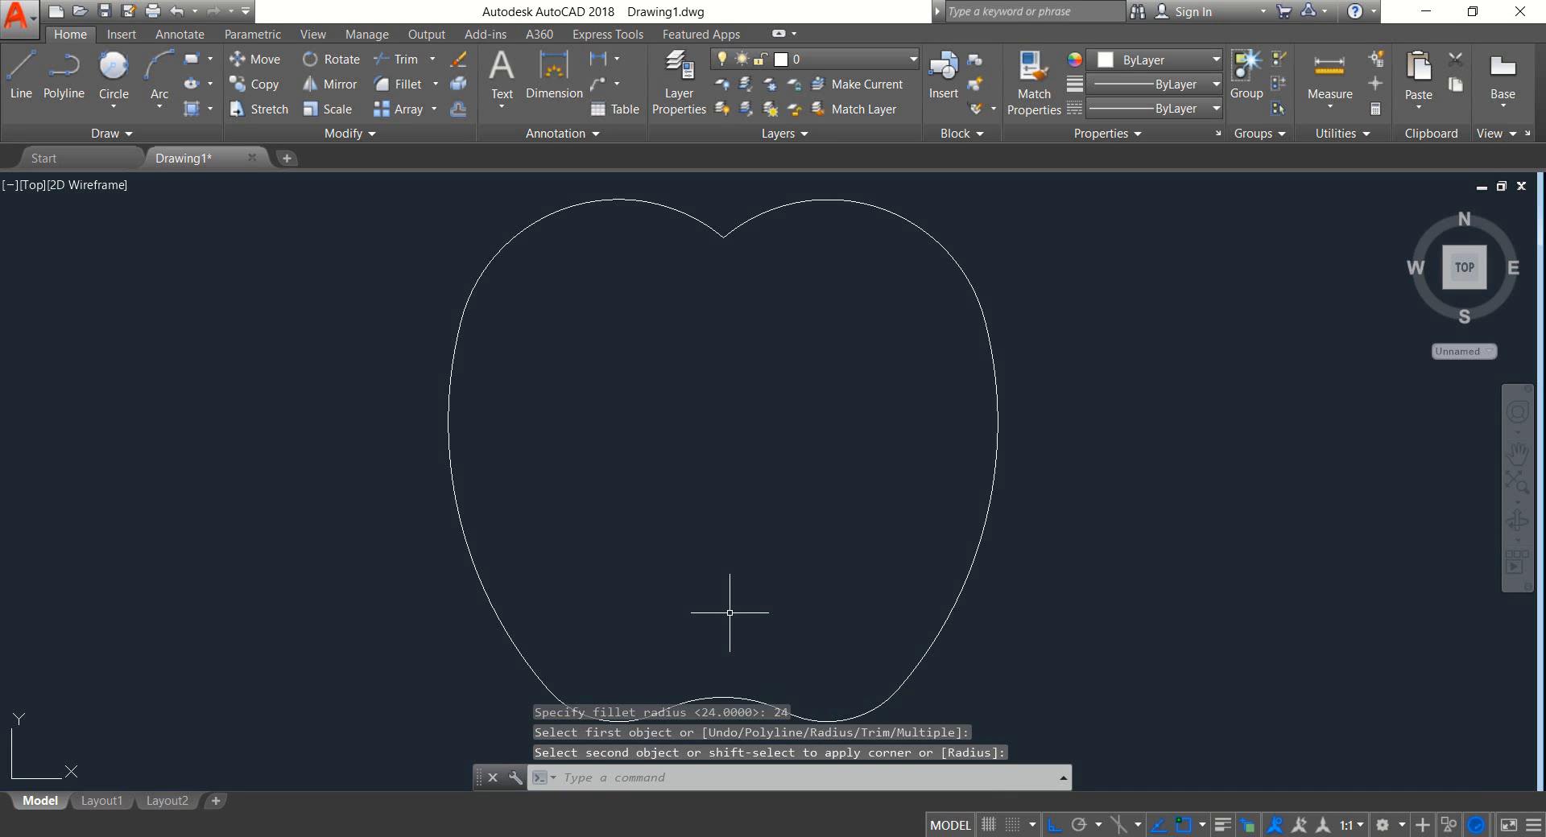
Step: With Ortho off, draw a three-point arc from the apple's top notch curving up and to the right as the stem's centreline
{"action": "scroll", "coordinate": [745, 613], "scroll_direction": "down", "scroll_amount": 2}
{"action": "mouse_move", "coordinate": [748, 600]}
{"action": "middle_mouse_down"}
{"action": "mouse_move", "coordinate": [766, 597]}
{"action": "mouse_move", "coordinate": [743, 610]}
{"action": "middle_mouse_up"}
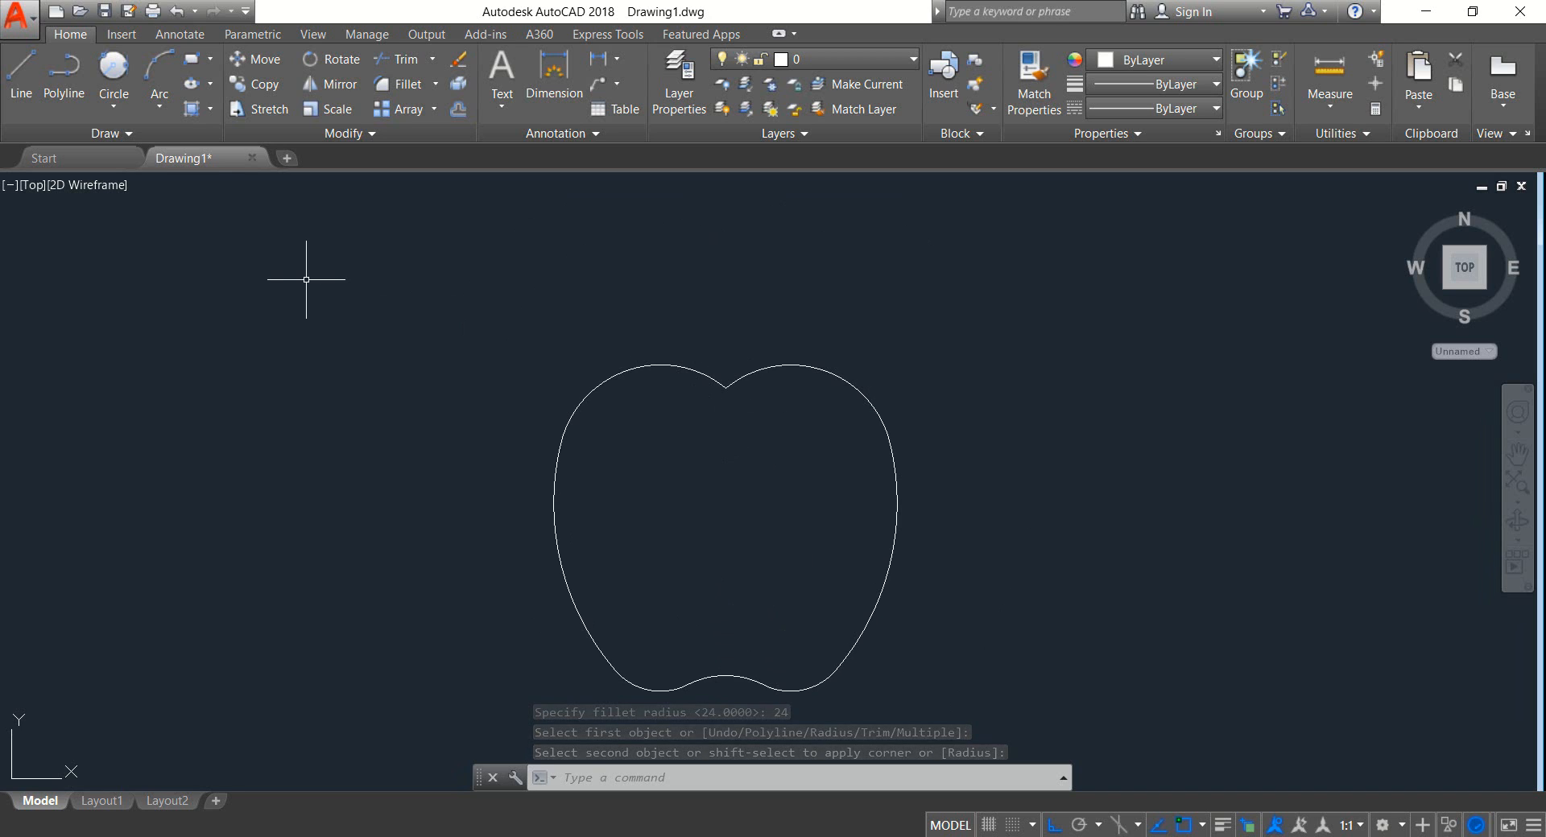
{"action": "left_click", "coordinate": [158, 78]}
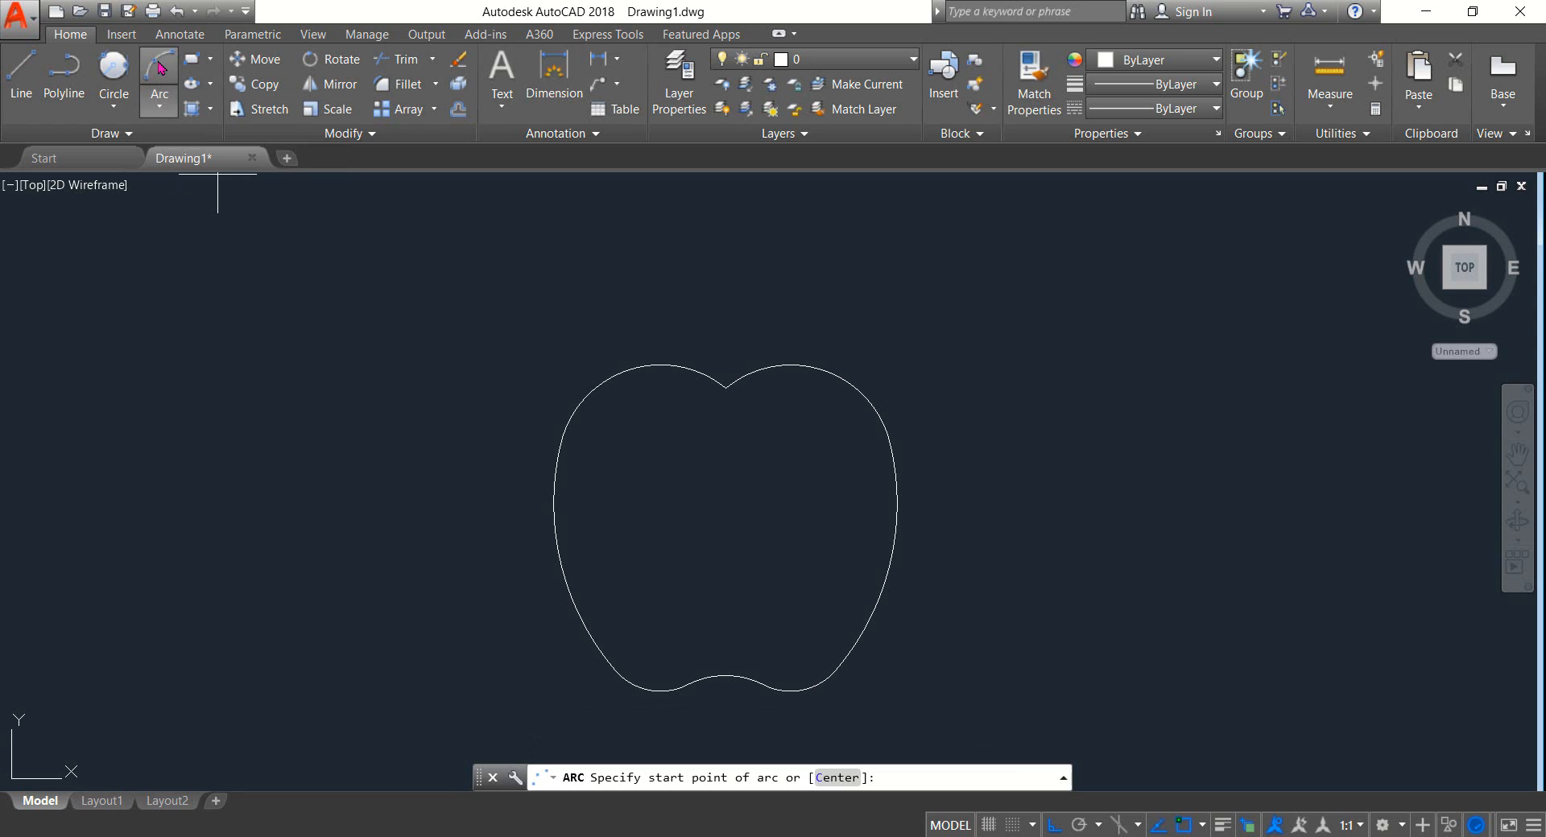
{"action": "left_click", "coordinate": [725, 386]}
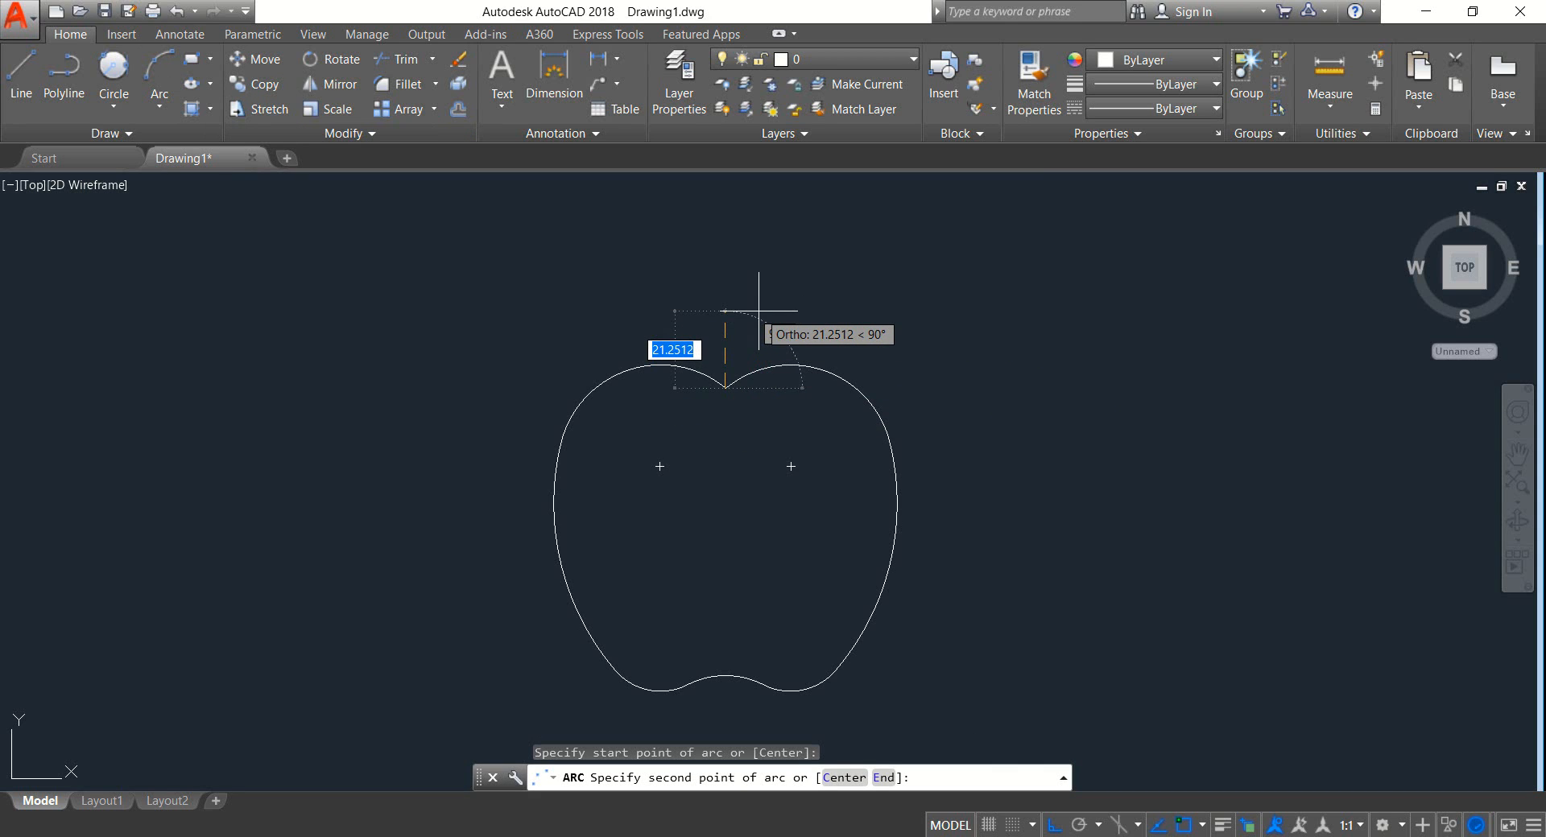
{"action": "scroll", "coordinate": [758, 310], "scroll_direction": "up", "scroll_amount": 2}
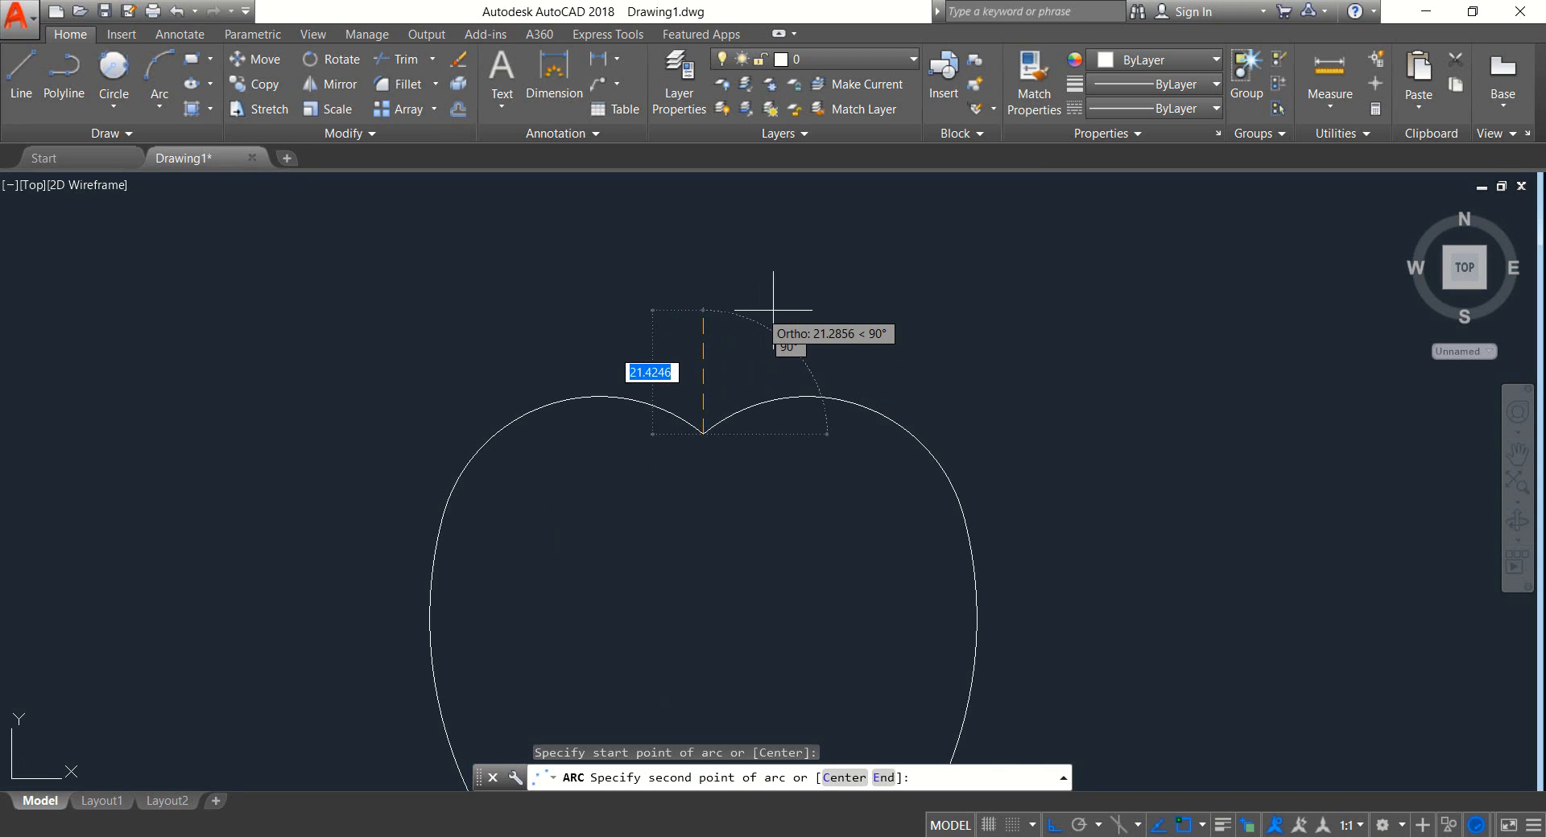
{"action": "left_click", "coordinate": [1056, 826]}
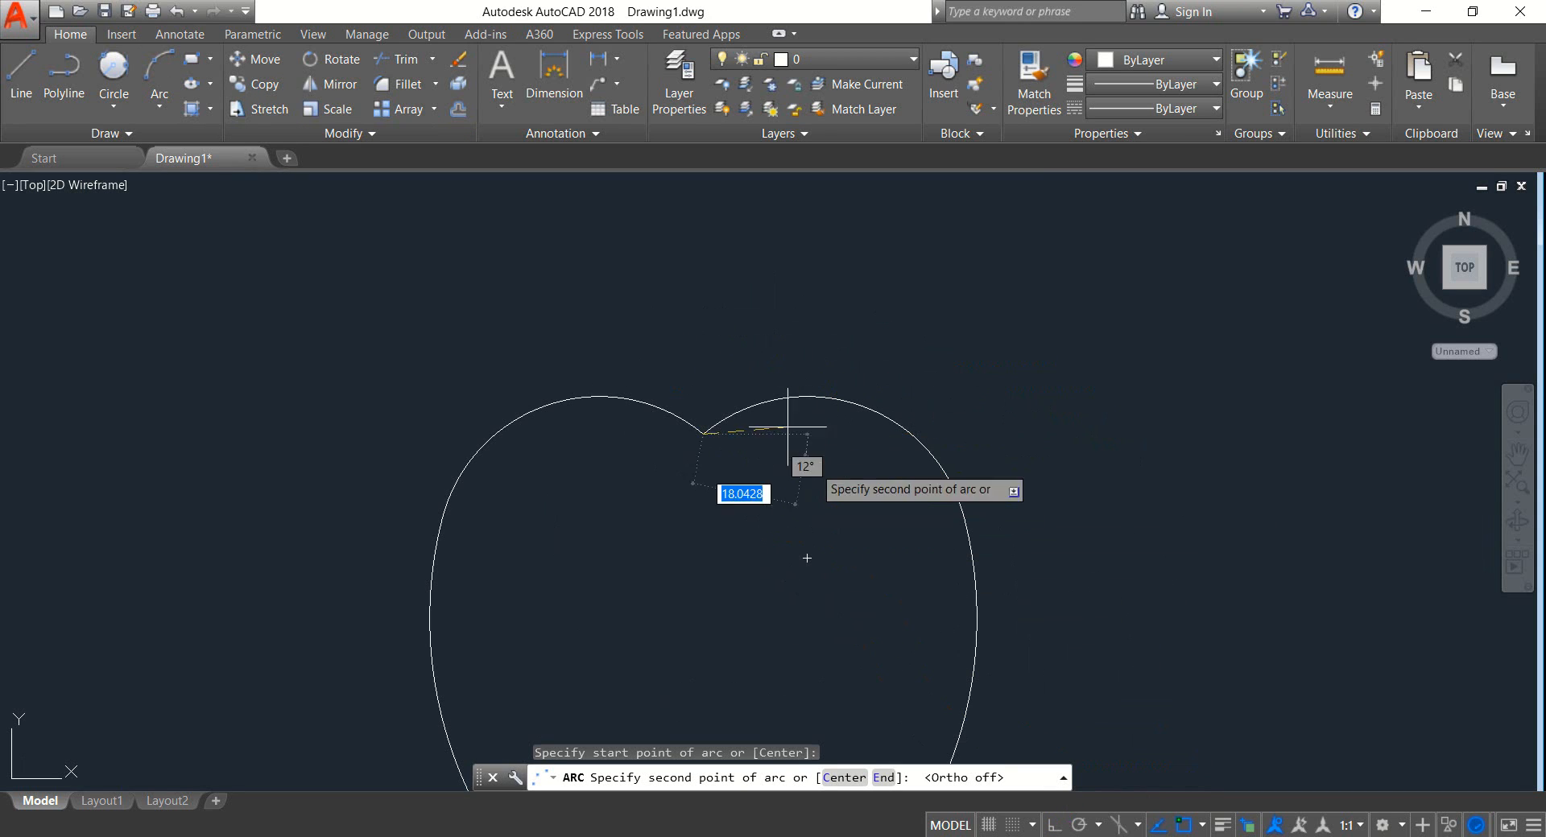
{"action": "left_click", "coordinate": [742, 330]}
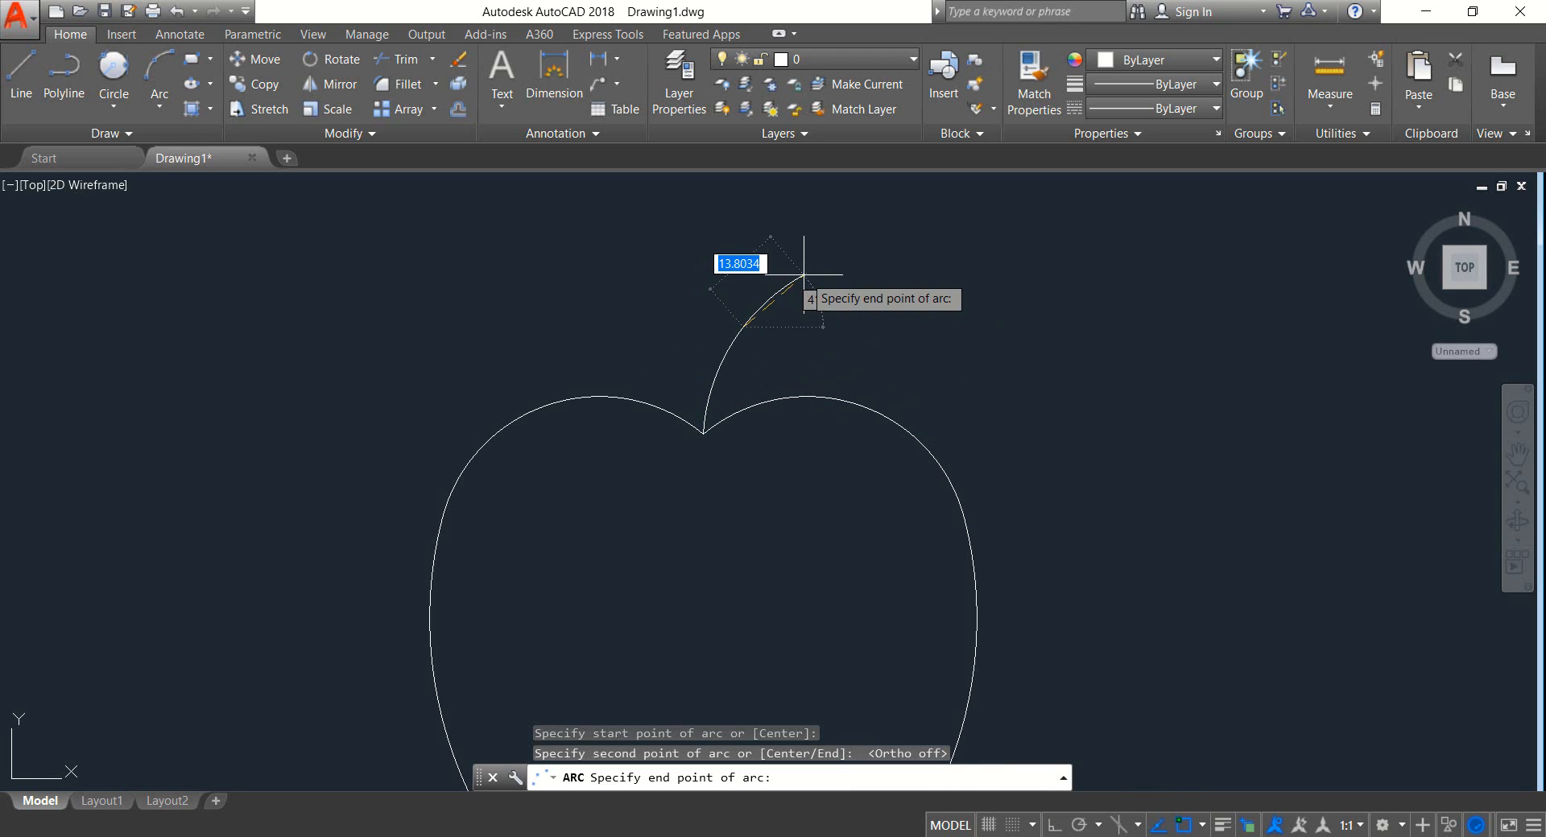
{"action": "left_click", "coordinate": [800, 274]}
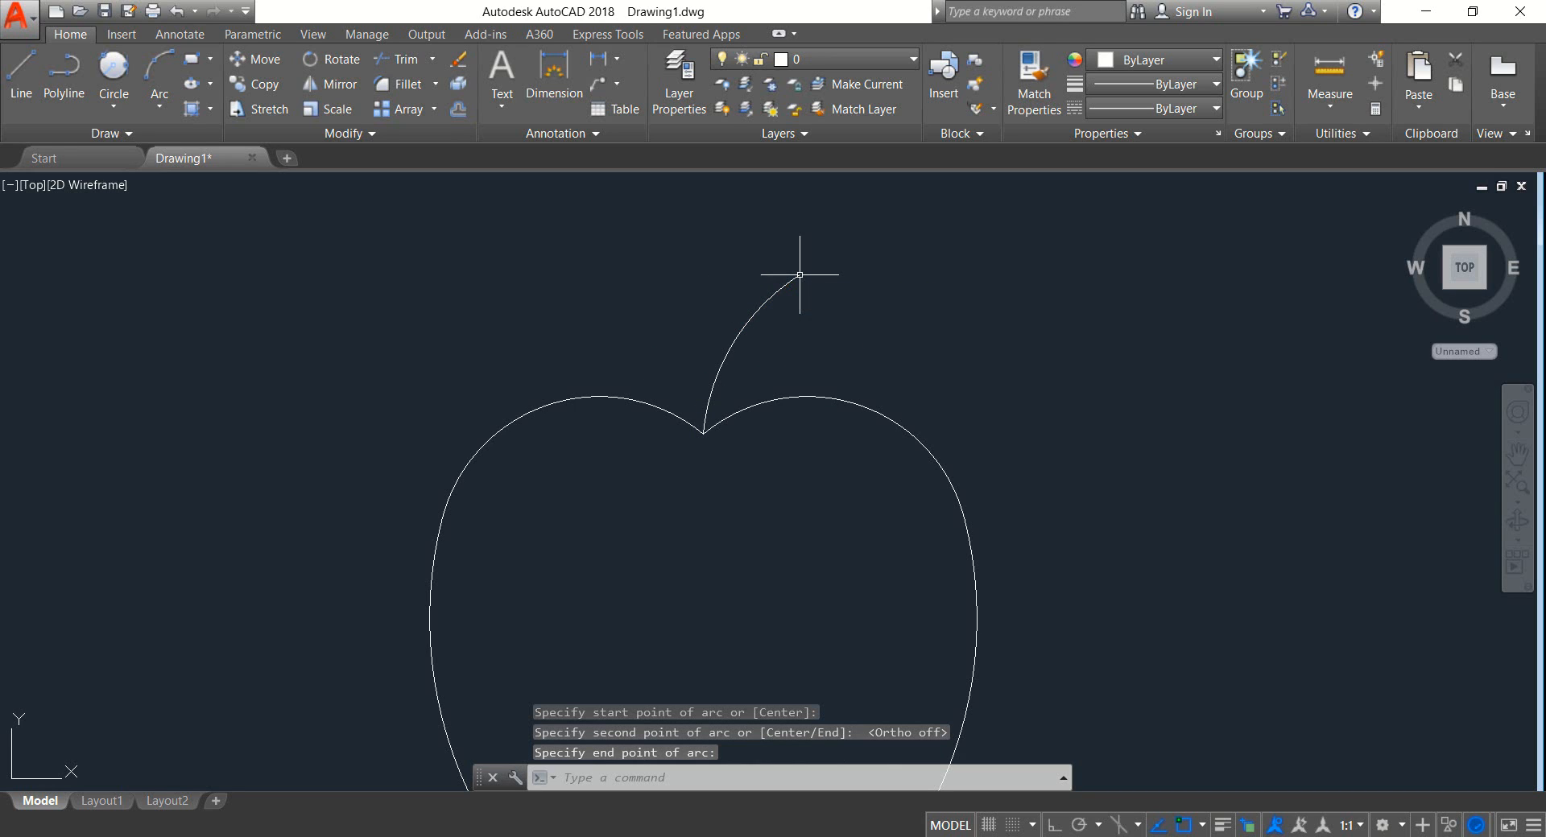
Step: Offset the stem arc by 2 to both sides
{"action": "right_click", "coordinate": [810, 283]}
{"action": "left_click", "coordinate": [829, 241]}
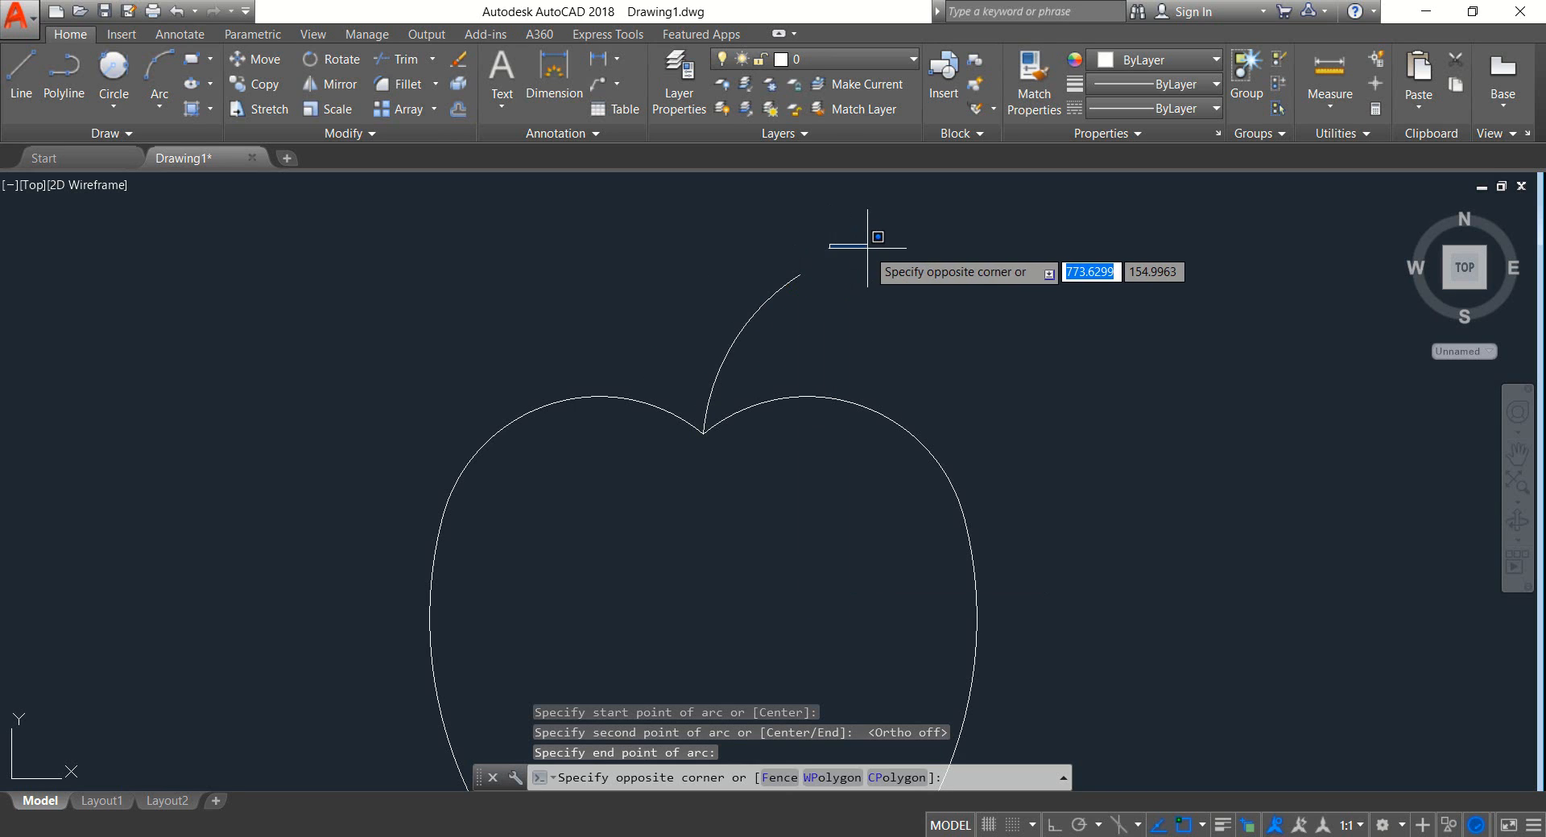
{"action": "left_click", "coordinate": [876, 308]}
{"action": "left_click", "coordinate": [765, 249]}
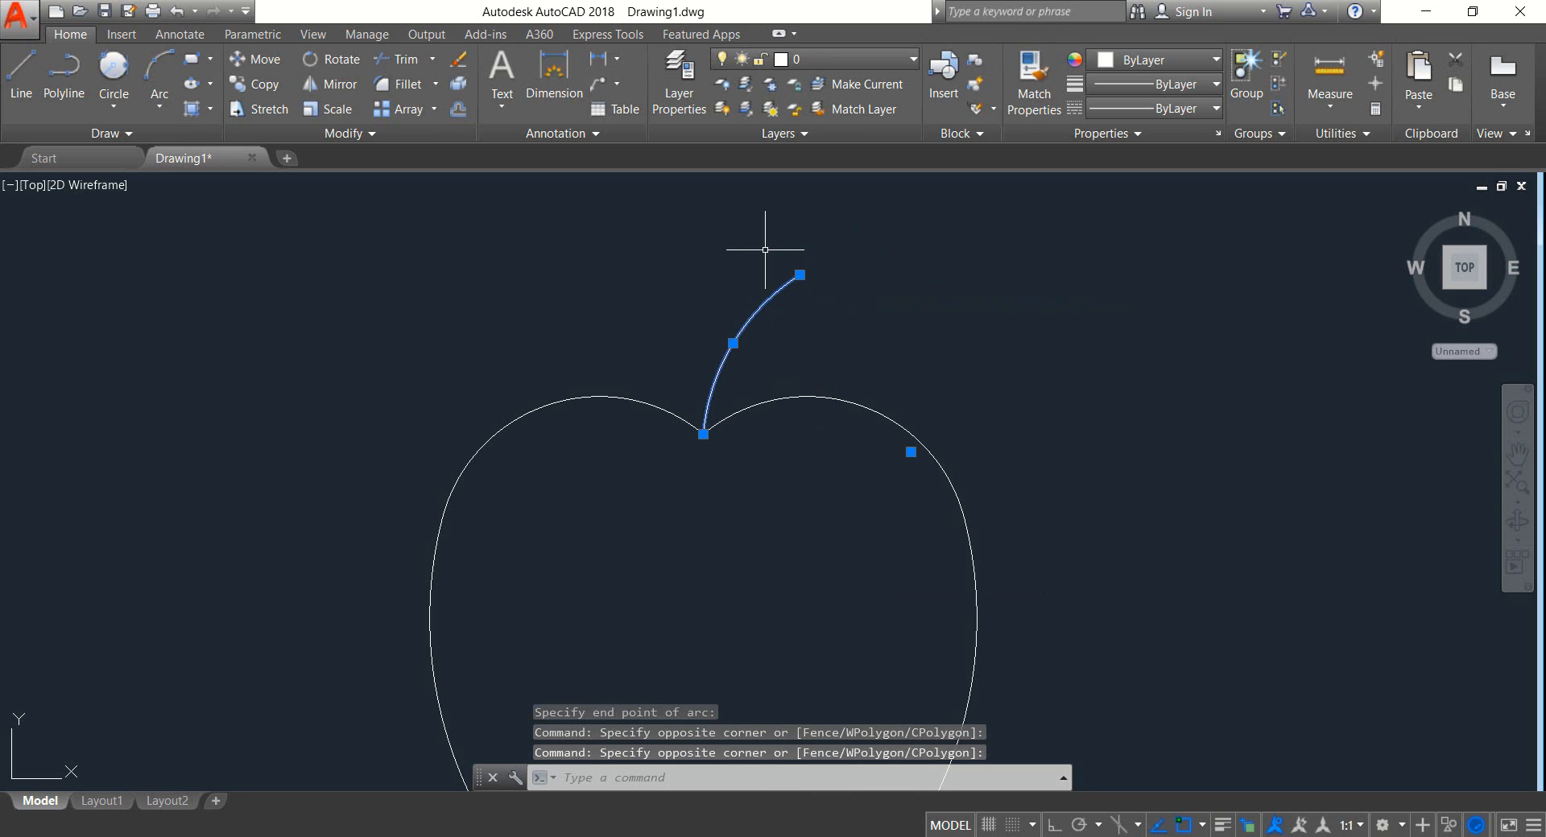
{"action": "left_click", "coordinate": [459, 110]}
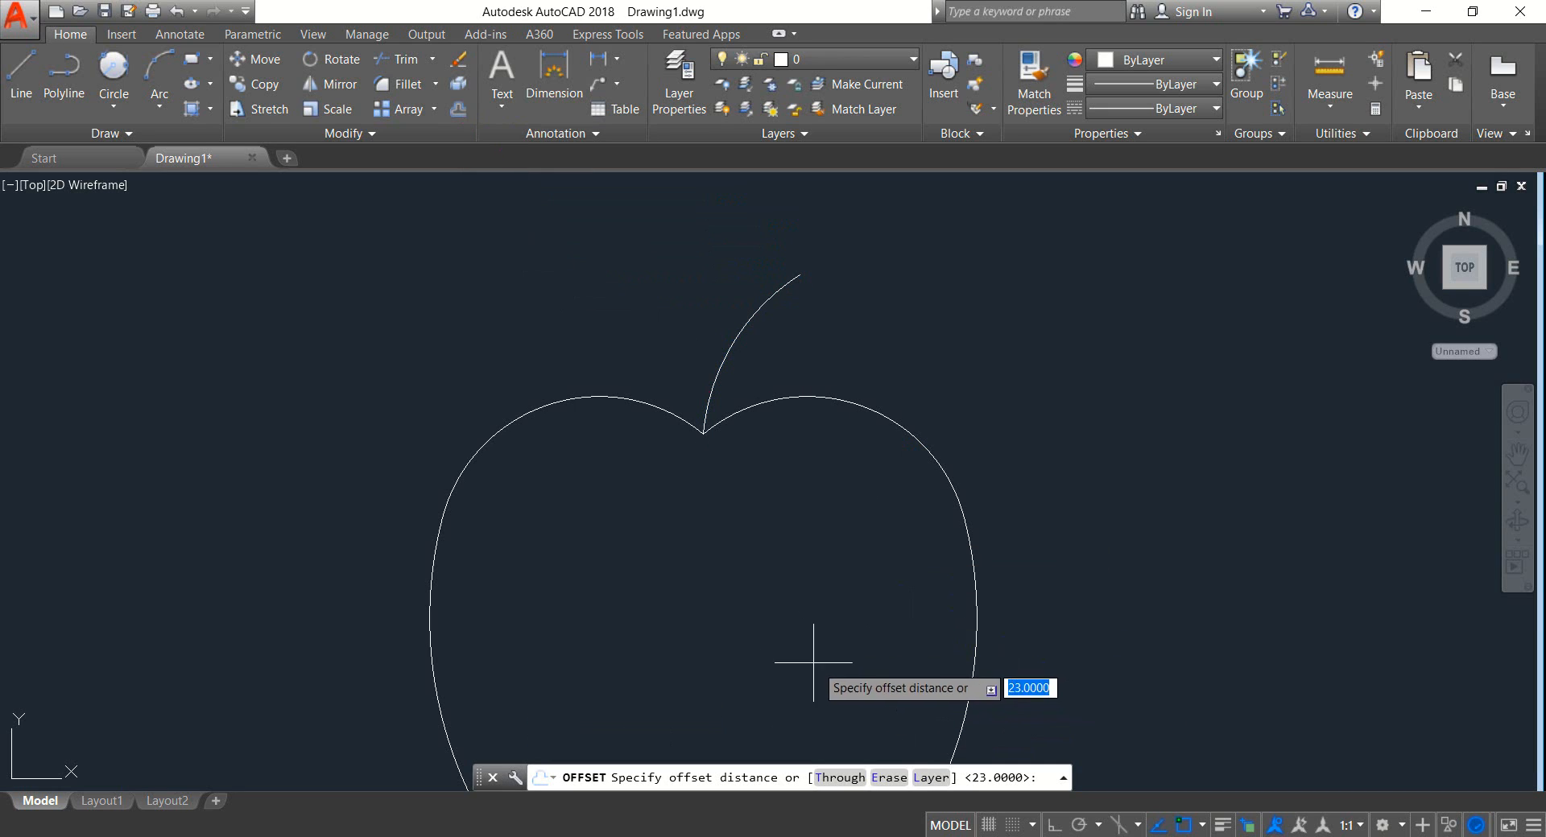
{"action": "key", "text": "Return"}
{"action": "left_click", "coordinate": [609, 298]}
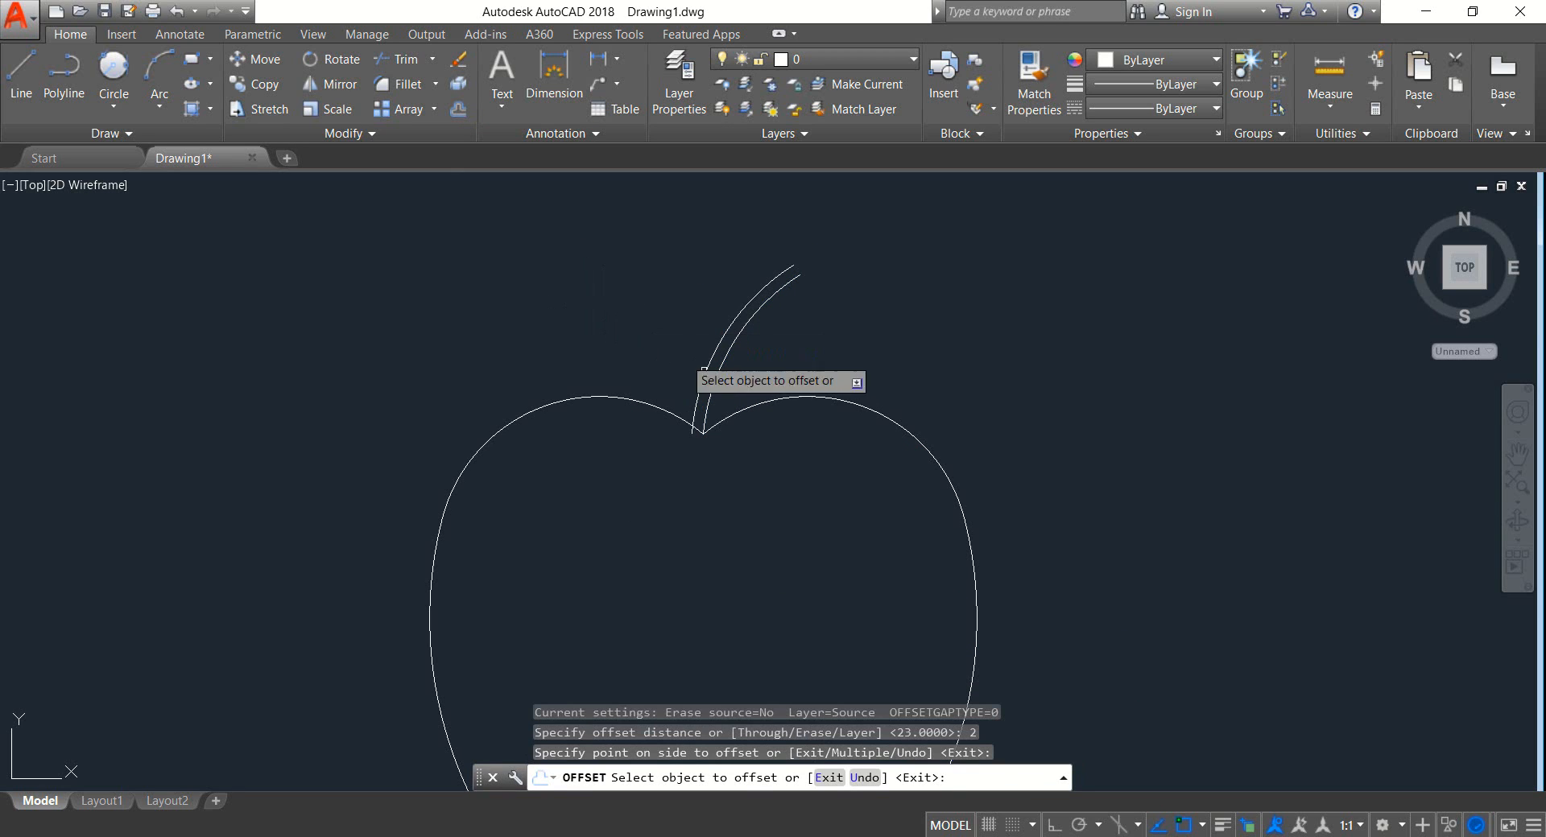
{"action": "left_click", "coordinate": [748, 326]}
{"action": "left_click", "coordinate": [773, 348]}
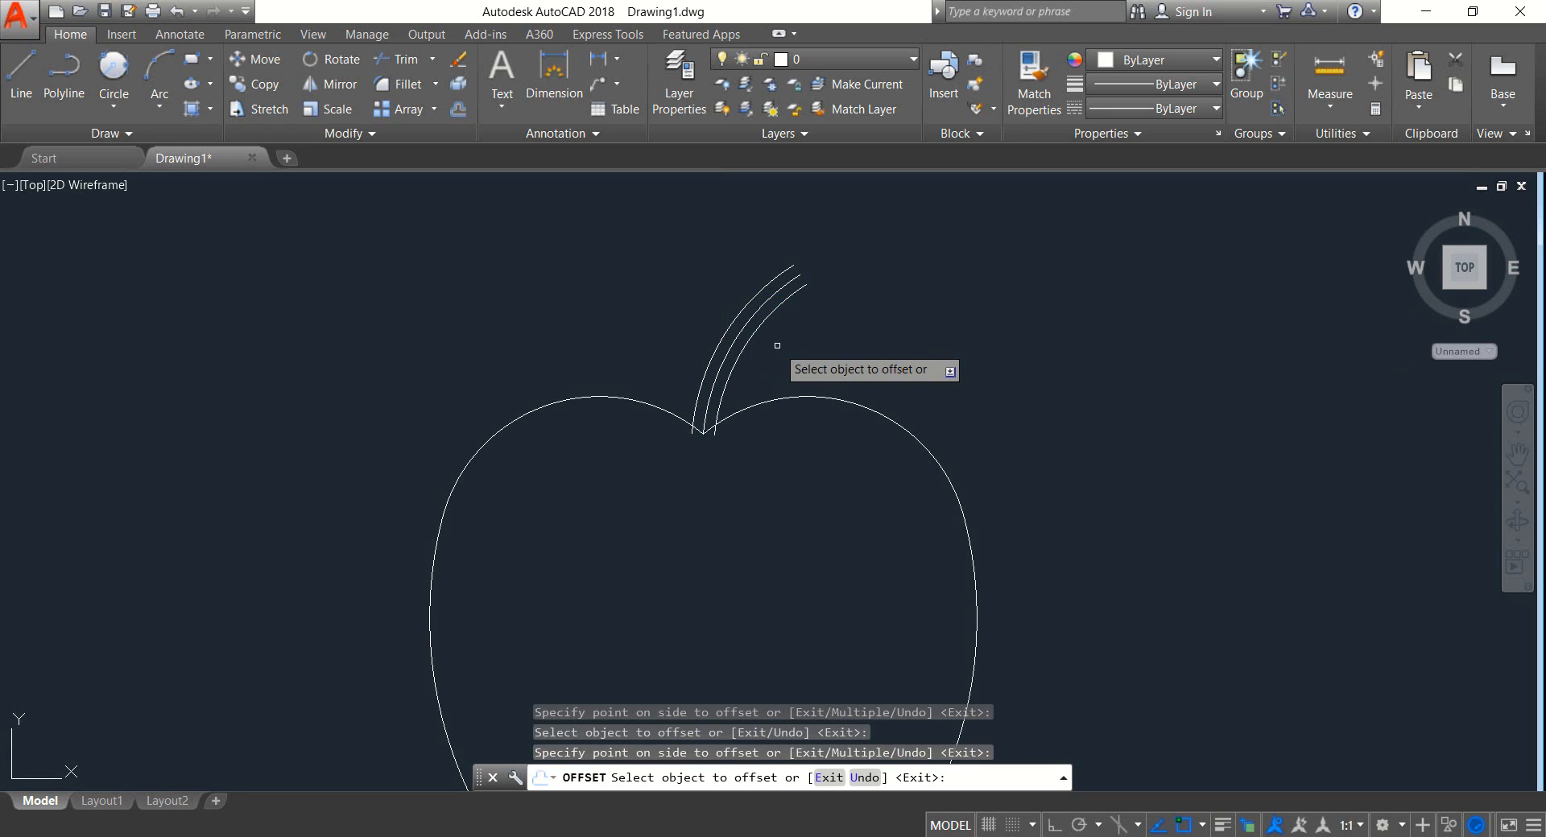
{"action": "key", "text": "Return"}
Step: Erase the middle stem arc and close the stem's upper end with a line between the two offset arcs
{"action": "scroll", "coordinate": [802, 259], "scroll_direction": "up", "scroll_amount": 4}
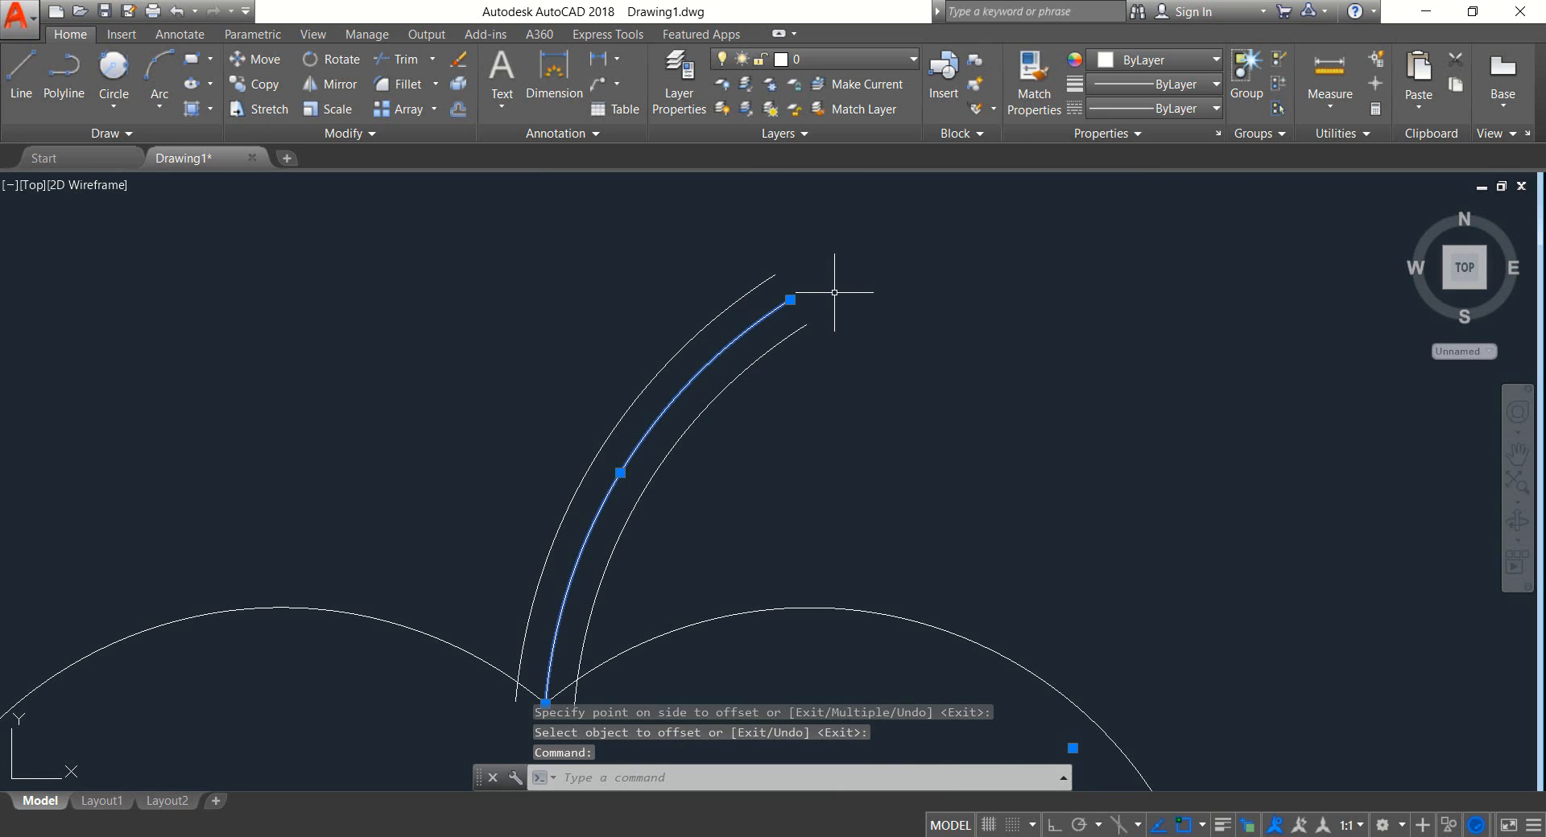
{"action": "key", "text": "Delete"}
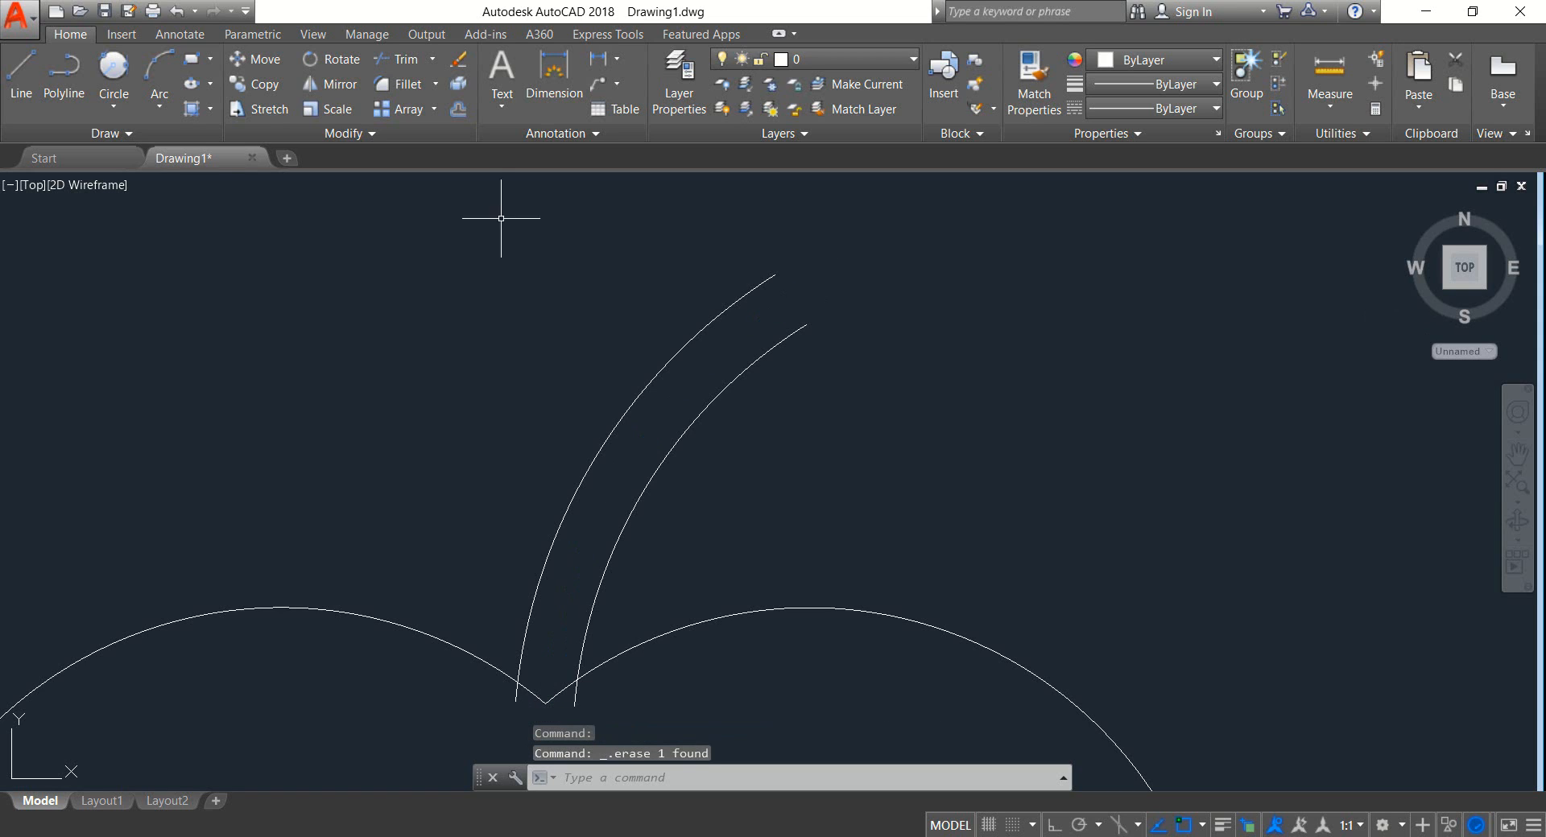
{"action": "left_click", "coordinate": [22, 80]}
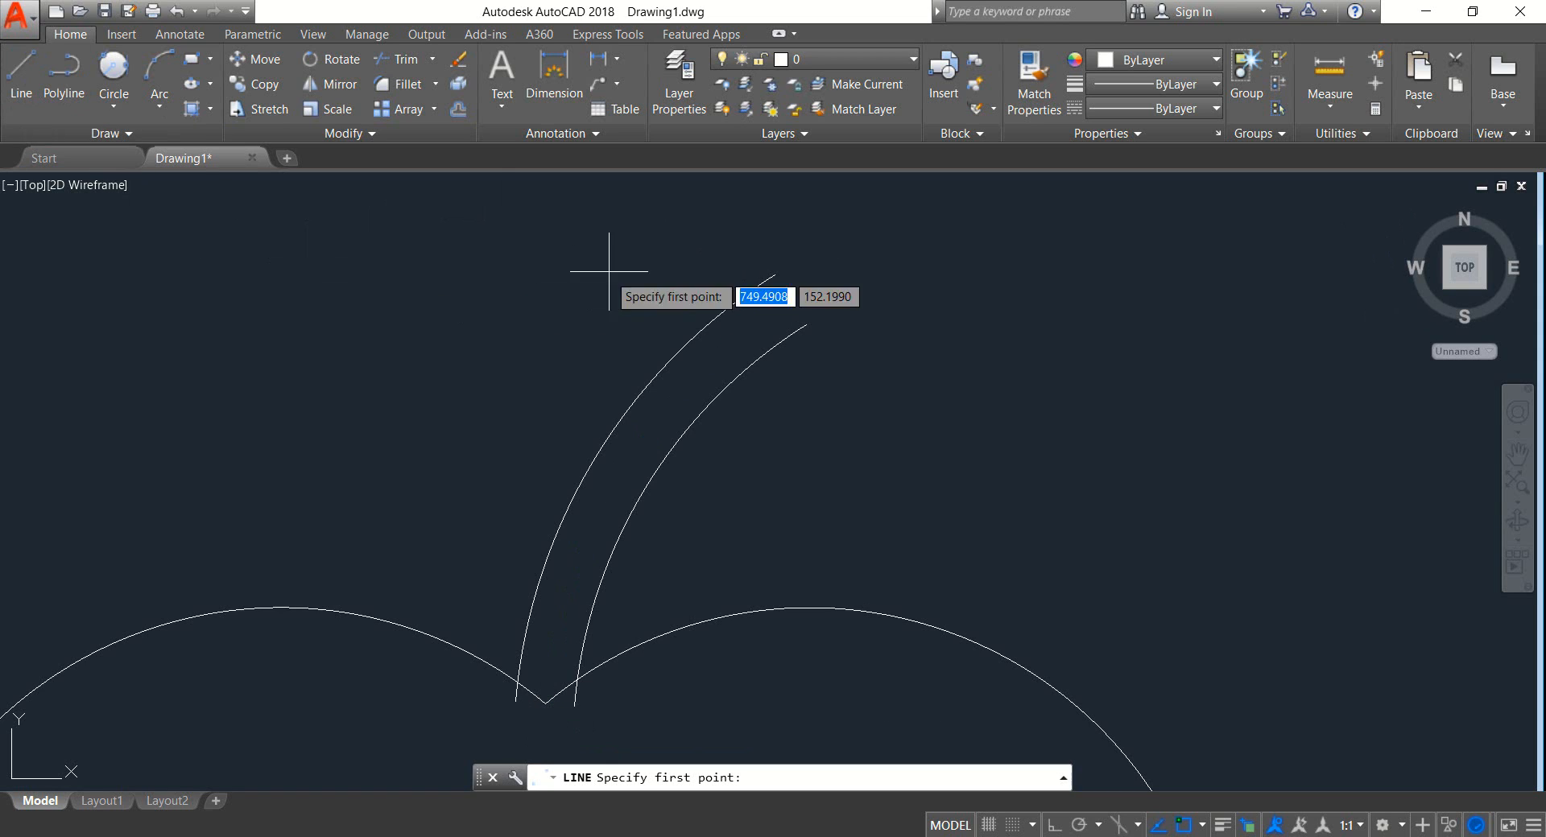
{"action": "left_click", "coordinate": [774, 274]}
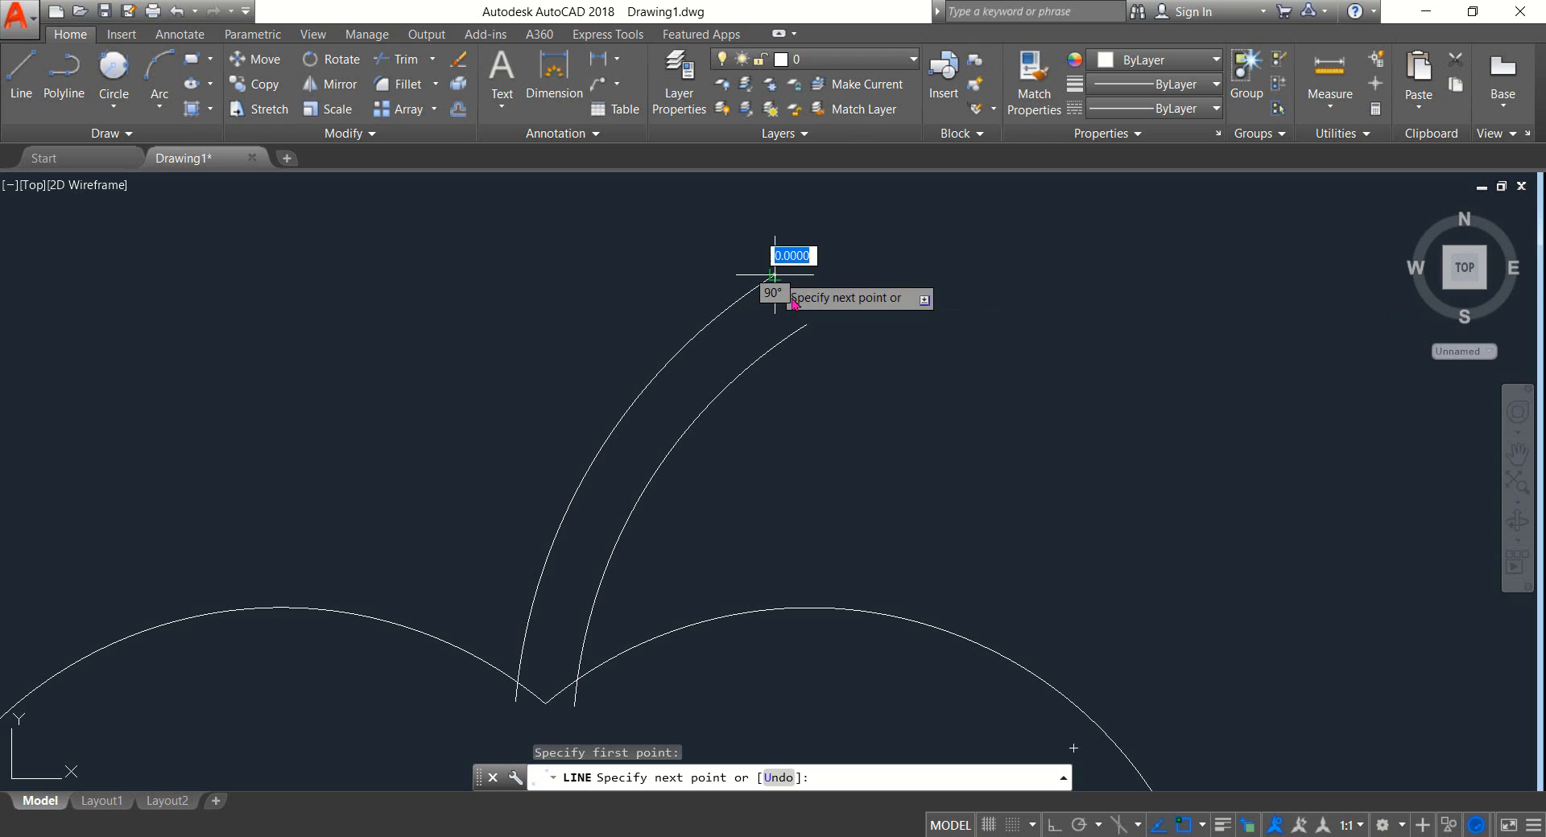
{"action": "left_click", "coordinate": [805, 324]}
{"action": "key", "text": "Return"}
Step: Trim the lower ends of both stem arcs that extend below the apple's top outline
{"action": "scroll", "coordinate": [800, 559], "scroll_direction": "down", "scroll_amount": 3}
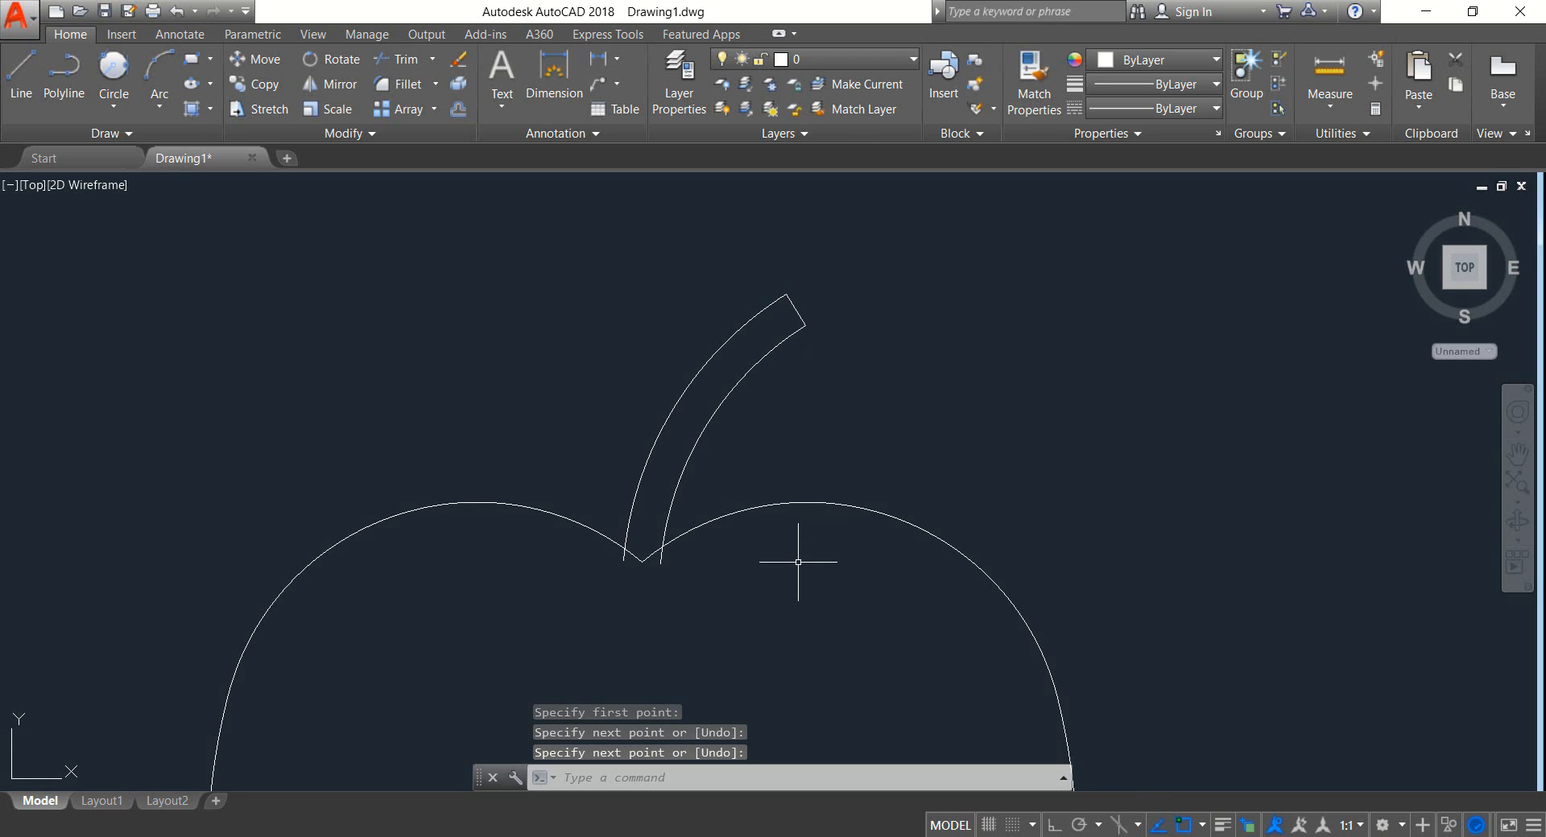
{"action": "scroll", "coordinate": [793, 547], "scroll_direction": "up", "scroll_amount": 1}
{"action": "left_click", "coordinate": [788, 588]}
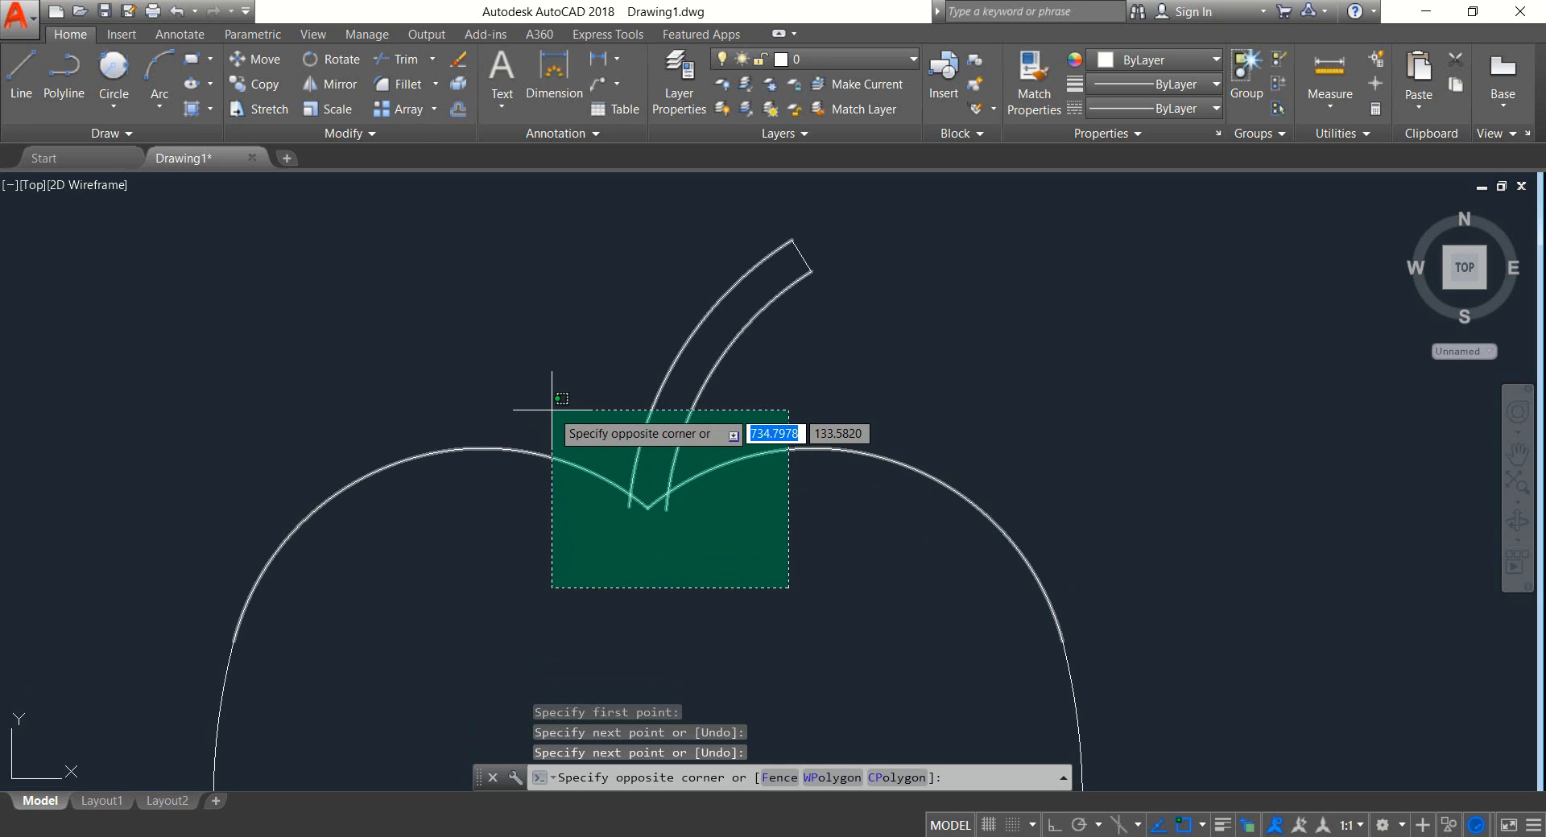
{"action": "left_click", "coordinate": [551, 410]}
{"action": "left_click", "coordinate": [407, 67]}
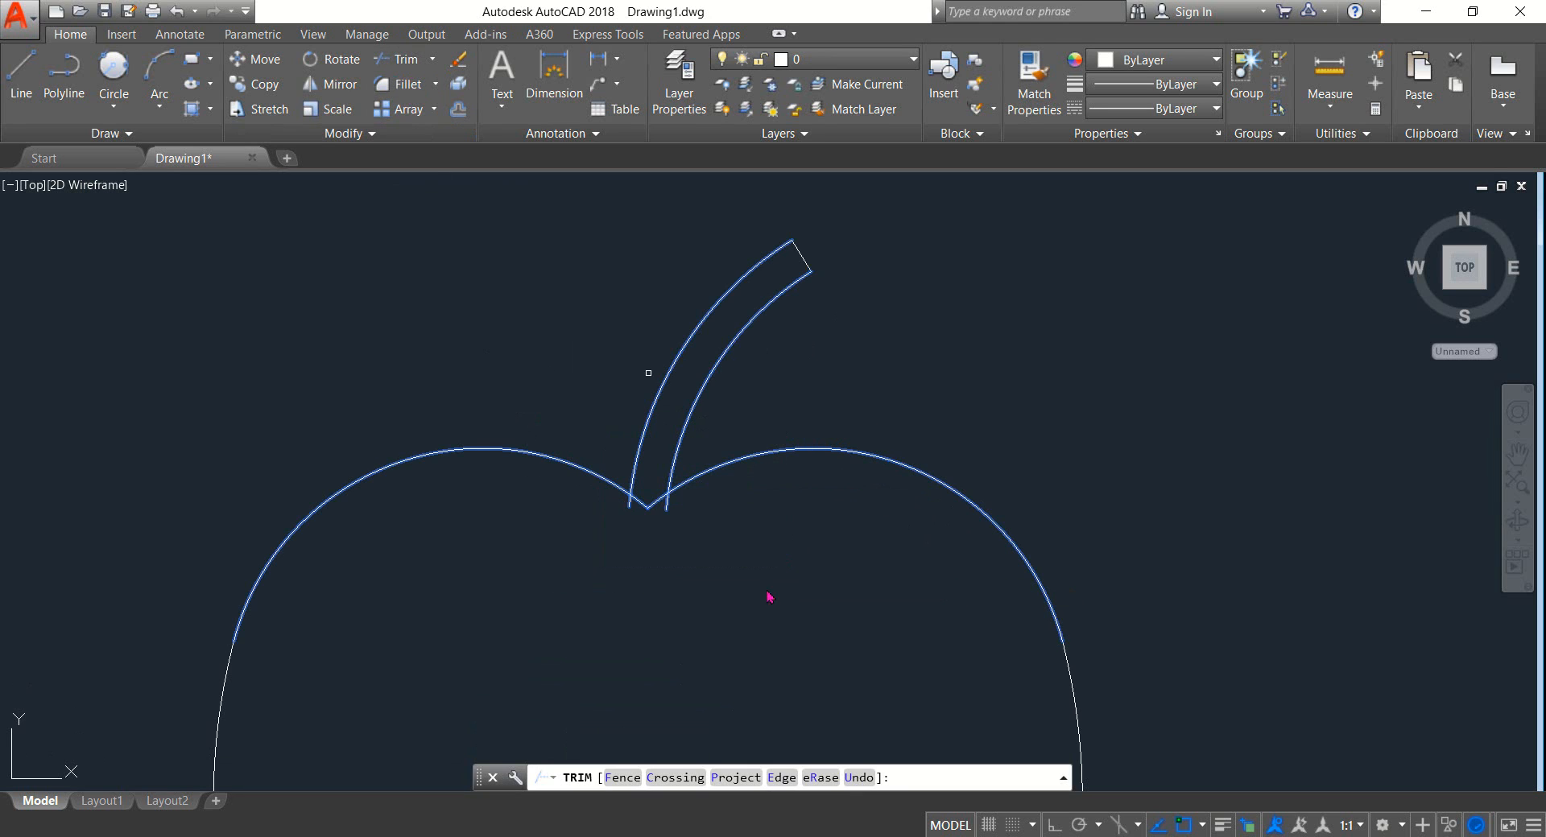
{"action": "scroll", "coordinate": [714, 534], "scroll_direction": "up", "scroll_amount": 5}
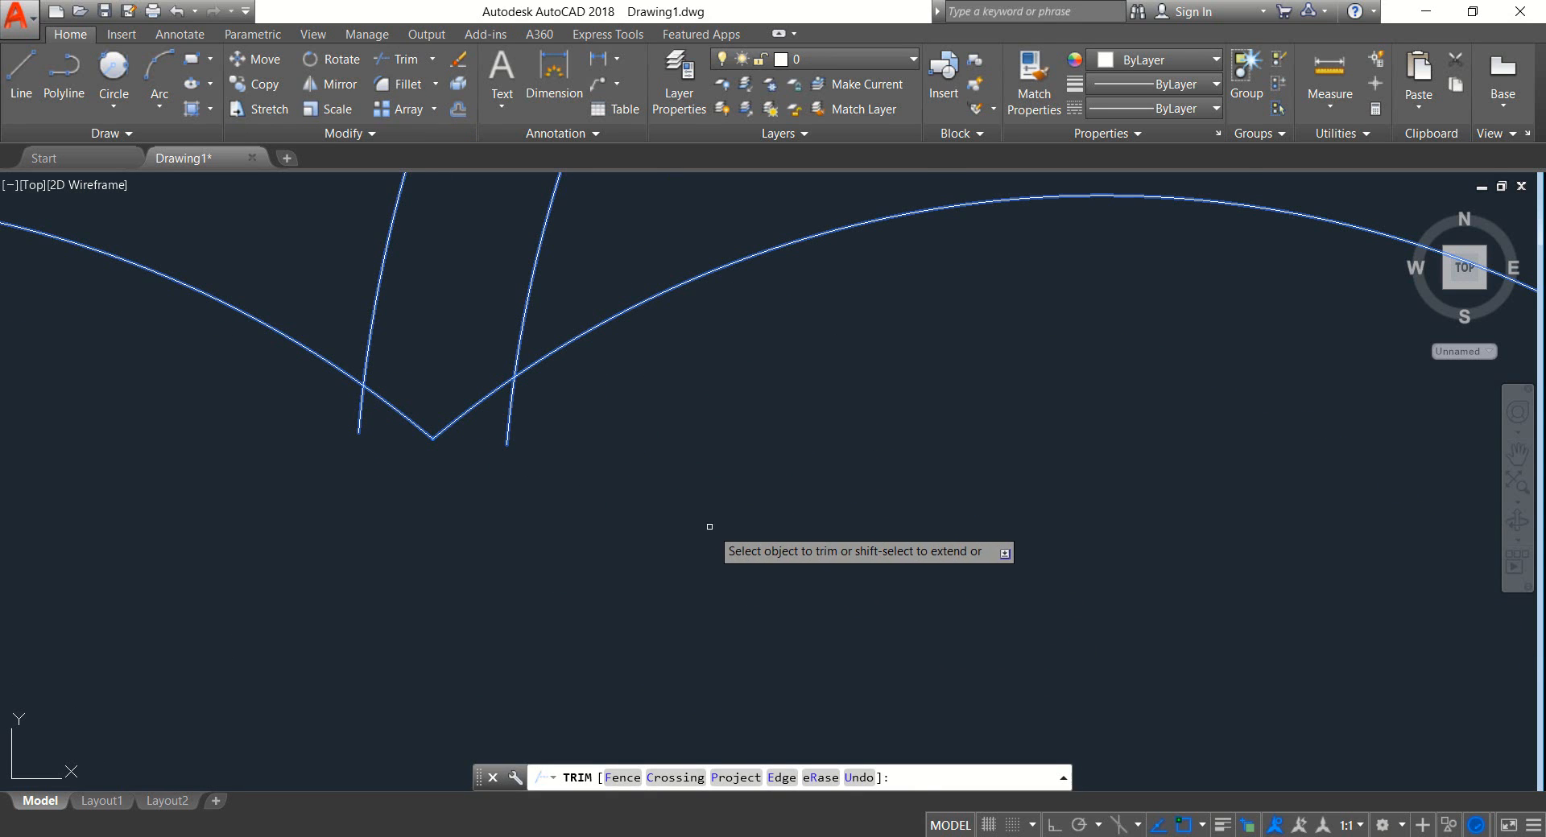
{"action": "left_click", "coordinate": [503, 420]}
{"action": "left_click", "coordinate": [407, 481]}
{"action": "left_click", "coordinate": [346, 432]}
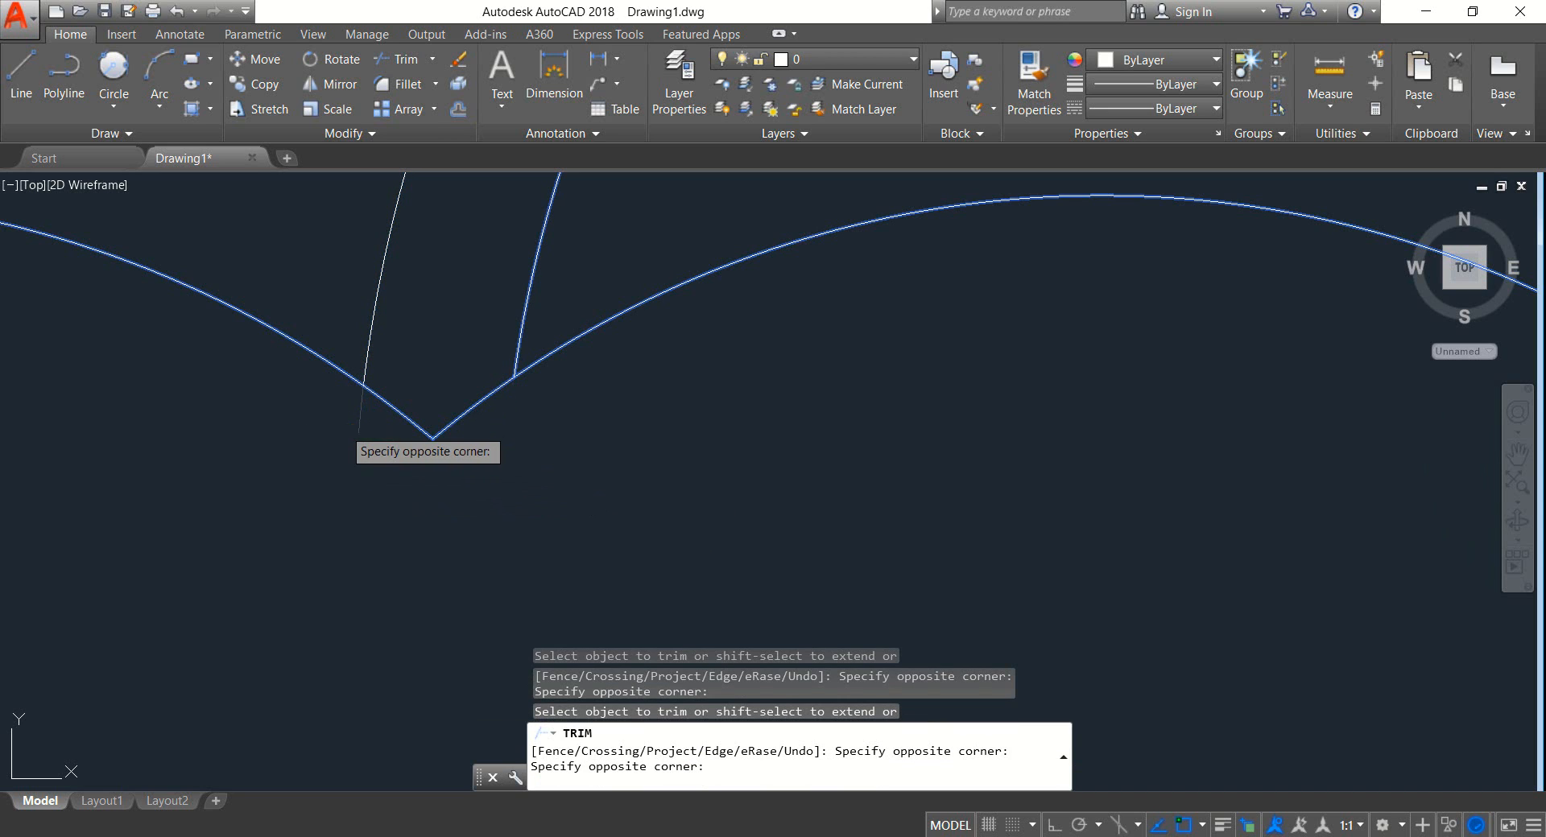
{"action": "scroll", "coordinate": [411, 509], "scroll_direction": "down", "scroll_amount": 5}
{"action": "key", "text": "Return"}
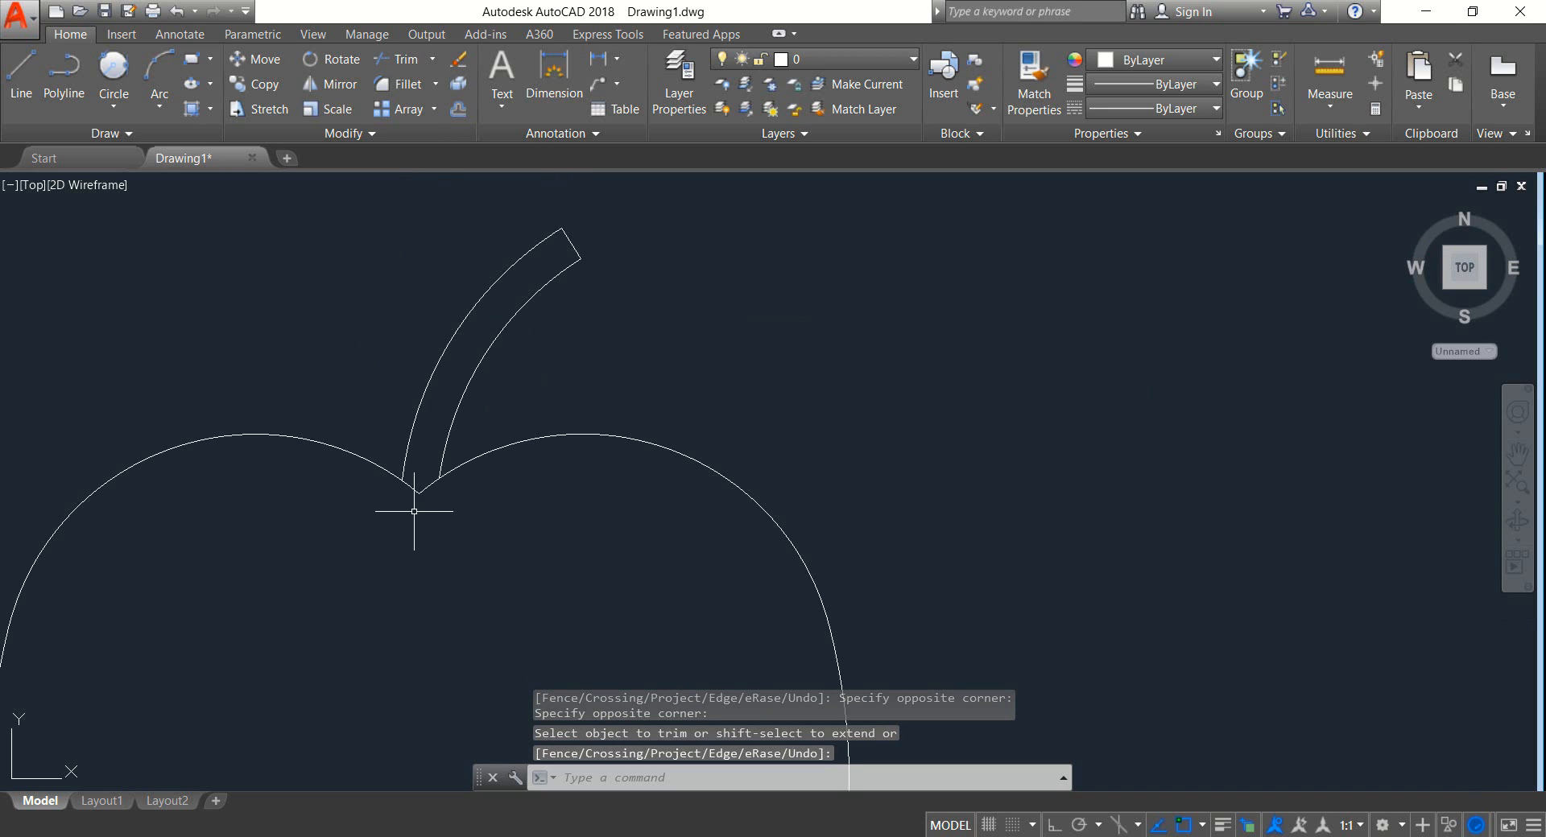
Step: Fill the apple's body with a linear gradient hatch using Red for both gradient colours
{"action": "scroll", "coordinate": [494, 551], "scroll_direction": "down", "scroll_amount": 4}
{"action": "mouse_move", "coordinate": [493, 551]}
{"action": "middle_mouse_down"}
{"action": "mouse_move", "coordinate": [752, 407]}
{"action": "mouse_move", "coordinate": [781, 448]}
{"action": "mouse_move", "coordinate": [771, 437]}
{"action": "middle_mouse_up"}
{"action": "scroll", "coordinate": [773, 419], "scroll_direction": "up", "scroll_amount": 2}
{"action": "scroll", "coordinate": [774, 421], "scroll_direction": "down", "scroll_amount": 2}
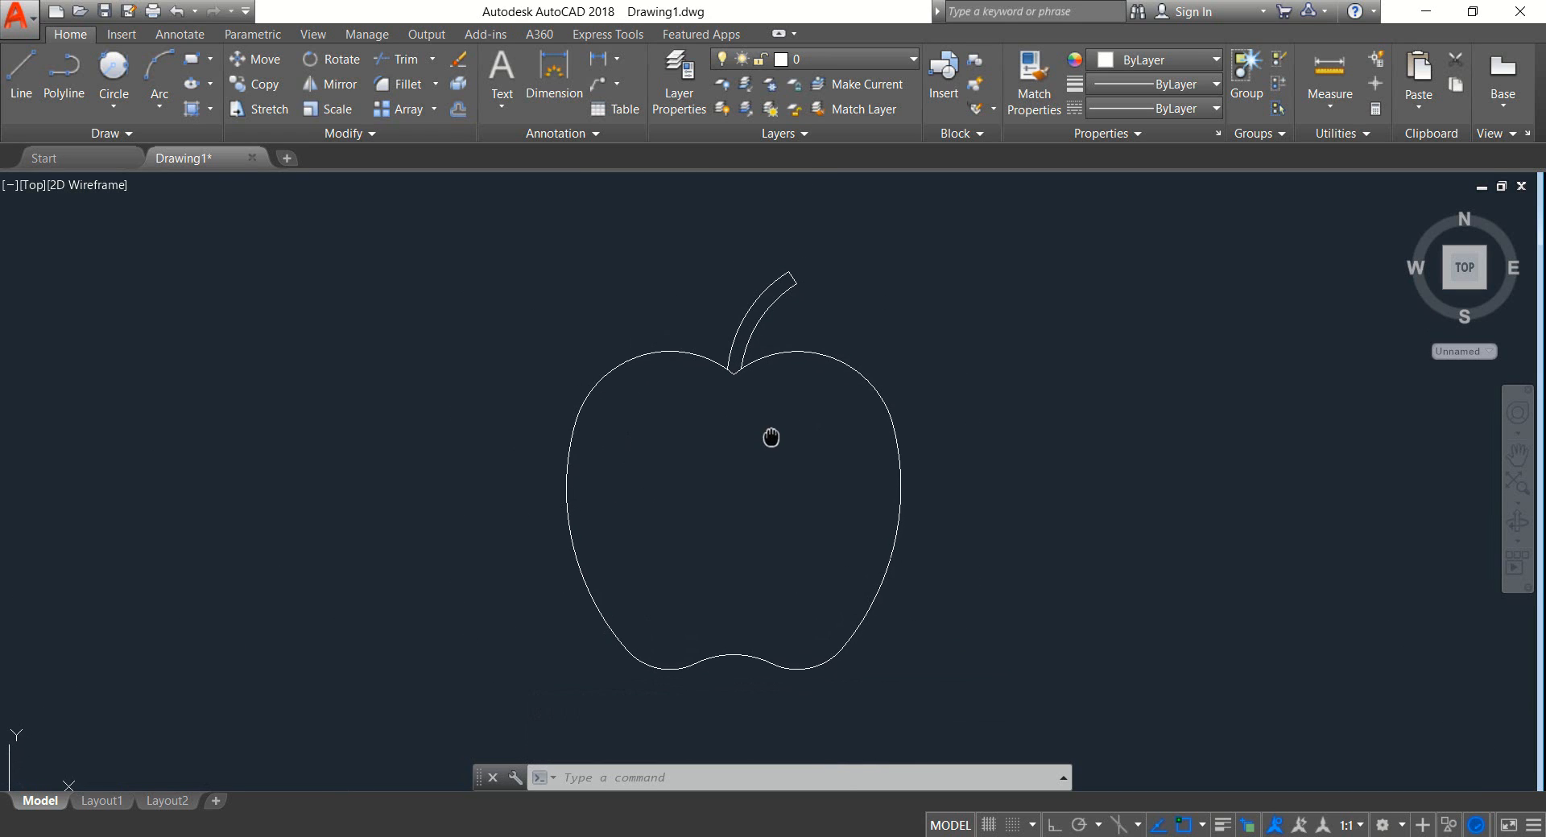
{"action": "left_click", "coordinate": [210, 110]}
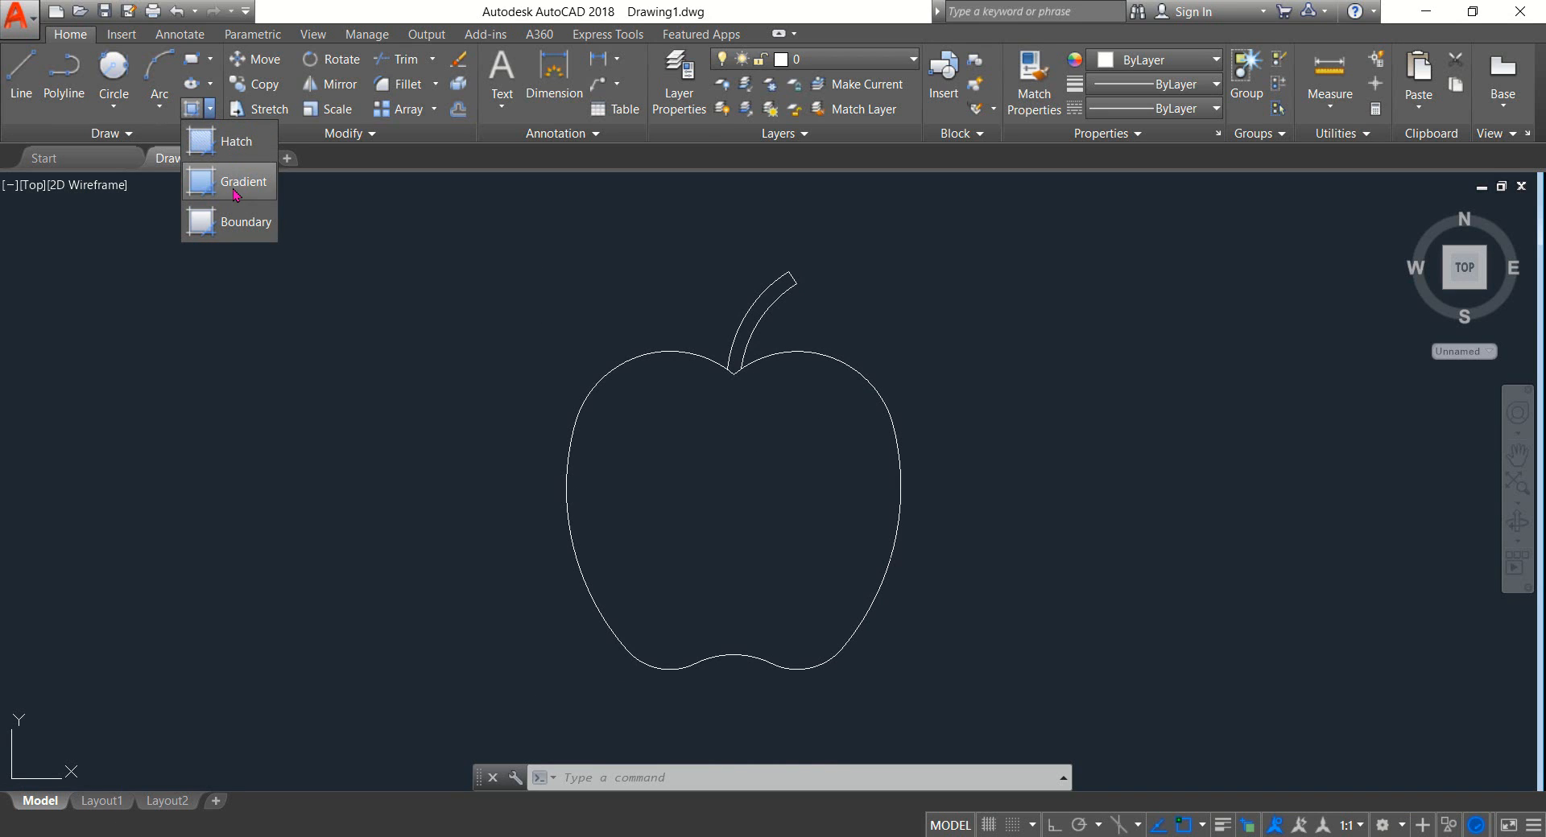
{"action": "left_click", "coordinate": [236, 183]}
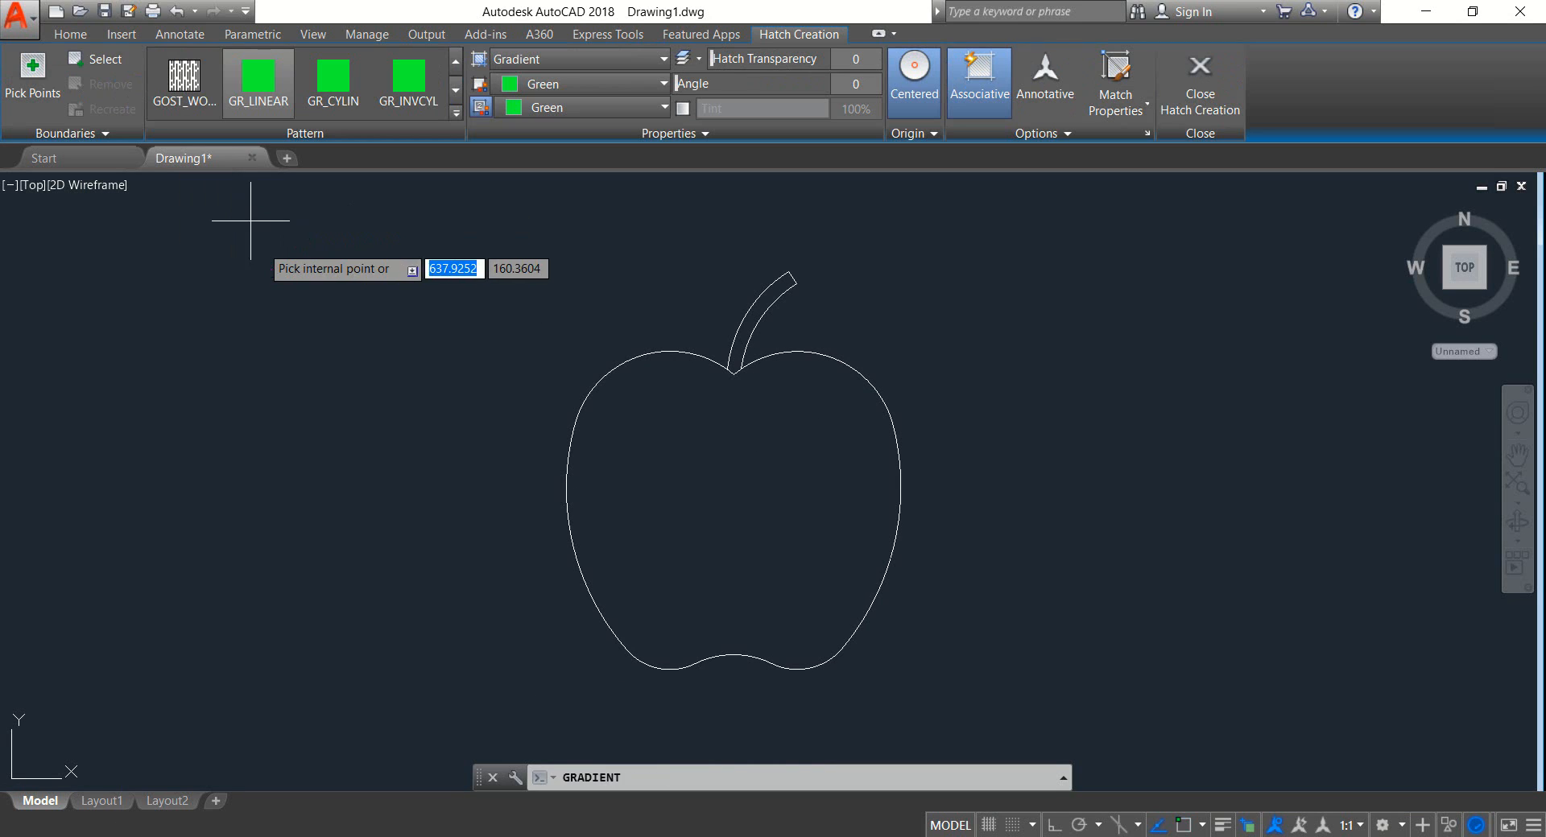
{"action": "left_click", "coordinate": [580, 88]}
{"action": "left_click", "coordinate": [505, 237]}
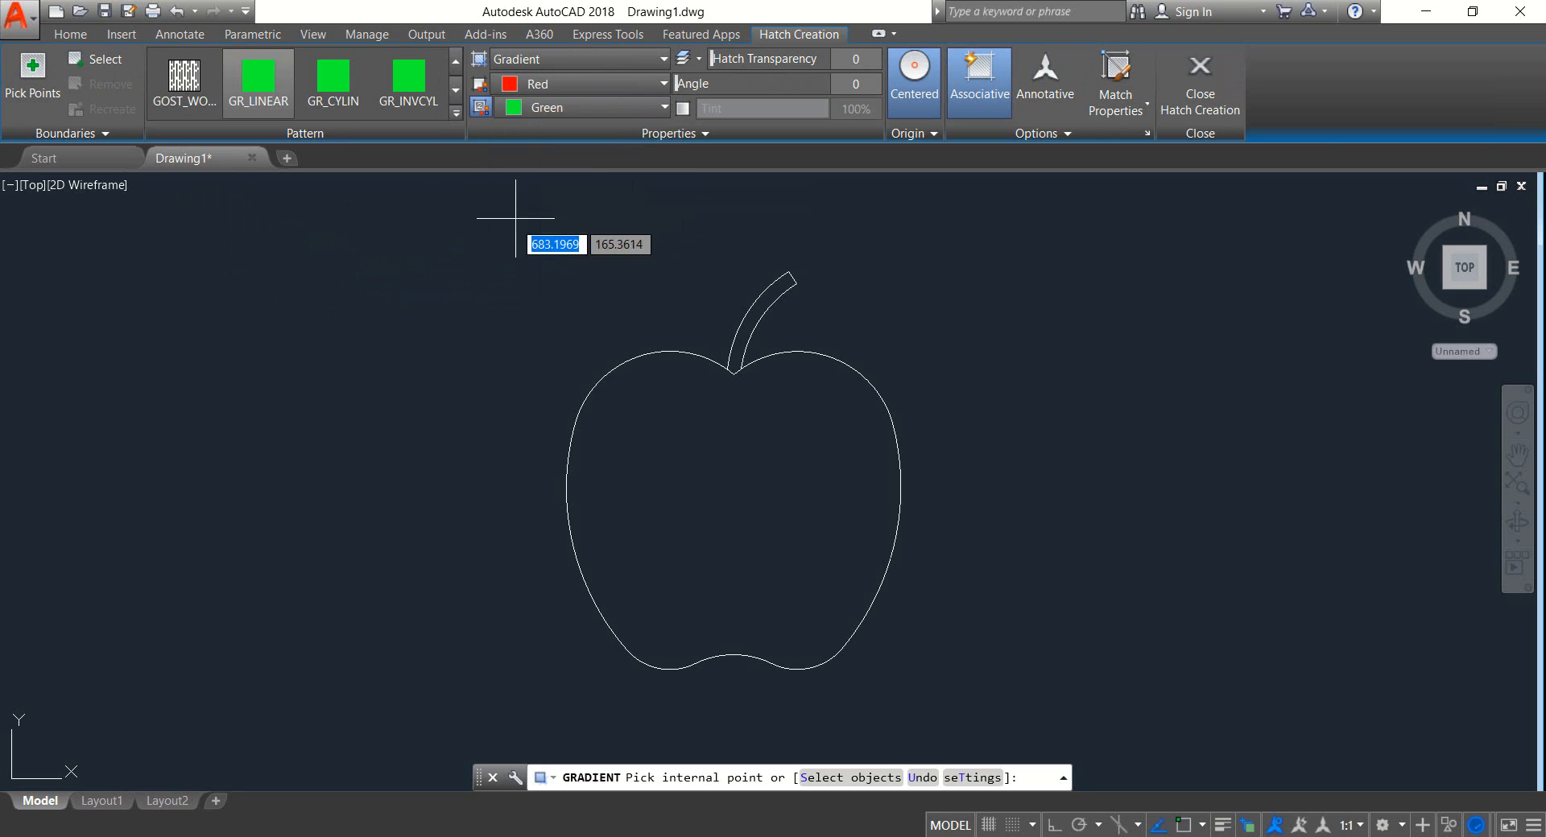
{"action": "left_click", "coordinate": [555, 107]}
{"action": "left_click", "coordinate": [512, 258]}
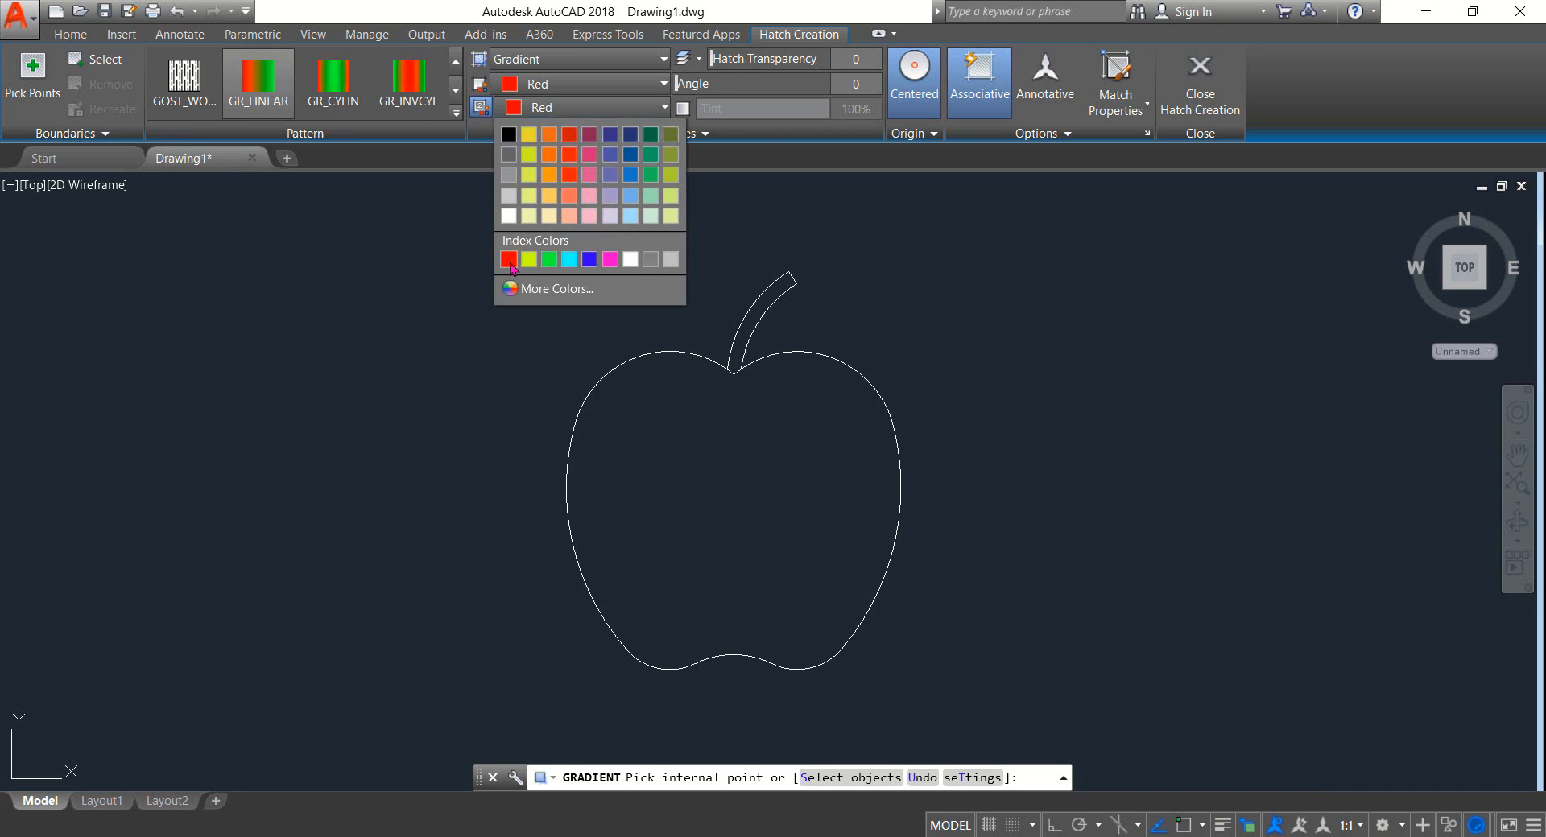
{"action": "left_click", "coordinate": [752, 476]}
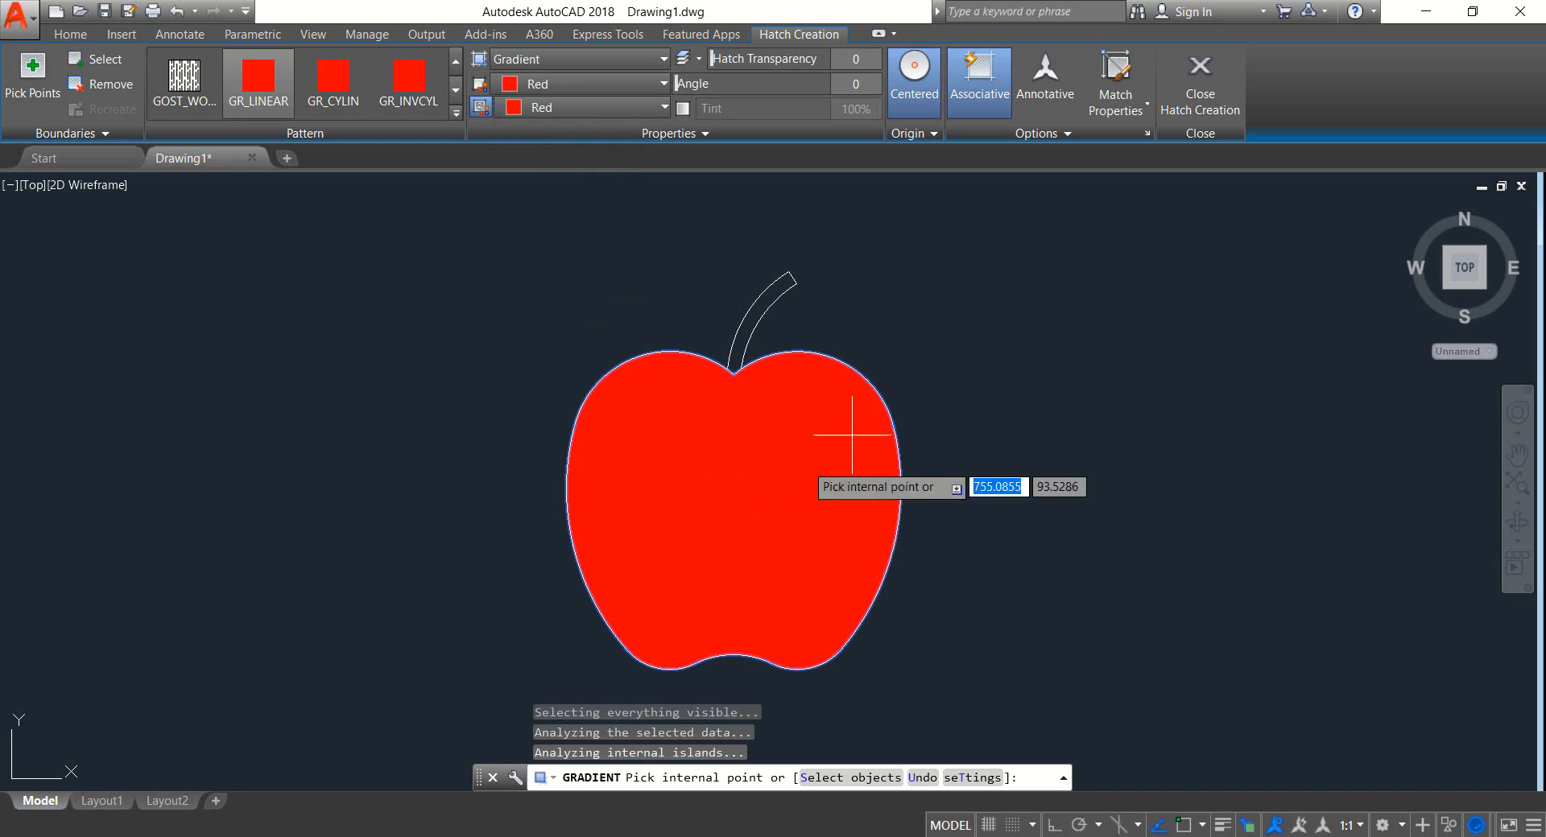
{"action": "left_click", "coordinate": [1190, 81]}
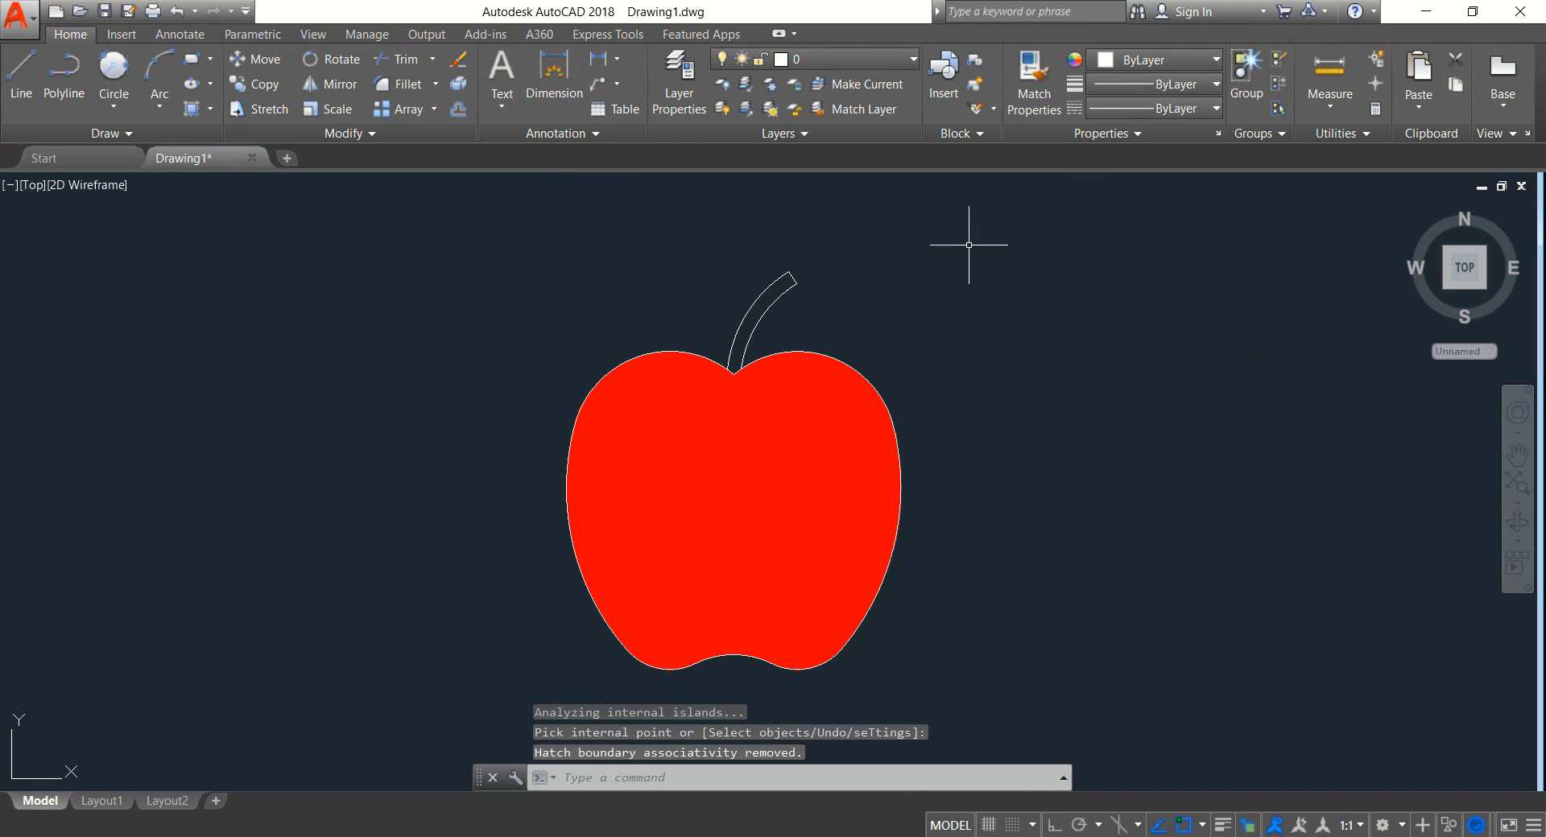
Step: Fill the stem with a linear gradient hatch using Green for both gradient colours
{"action": "left_click", "coordinate": [210, 109]}
{"action": "left_click", "coordinate": [229, 180]}
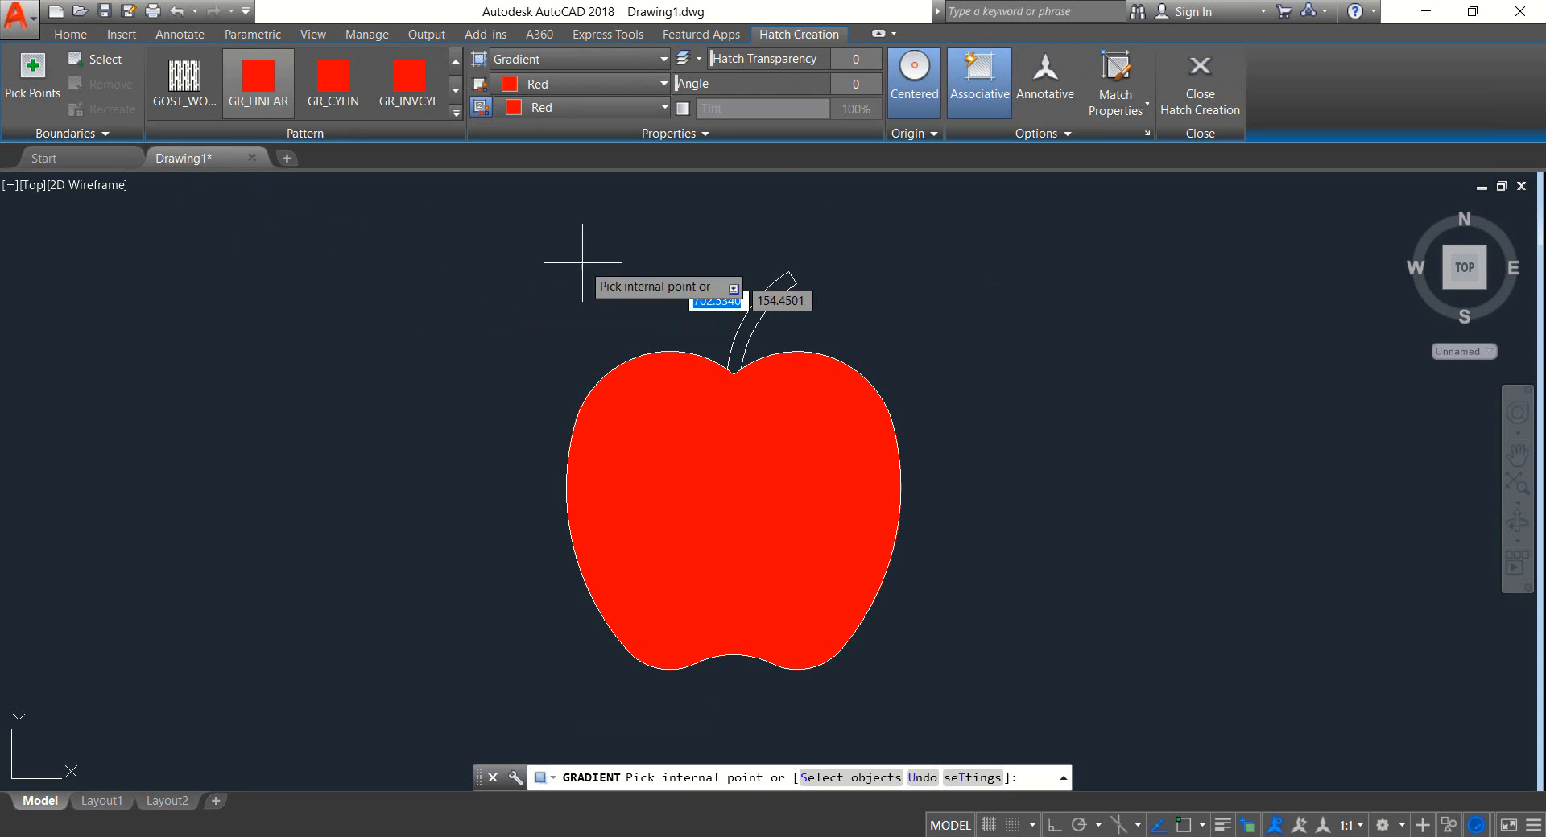
{"action": "left_click", "coordinate": [646, 107]}
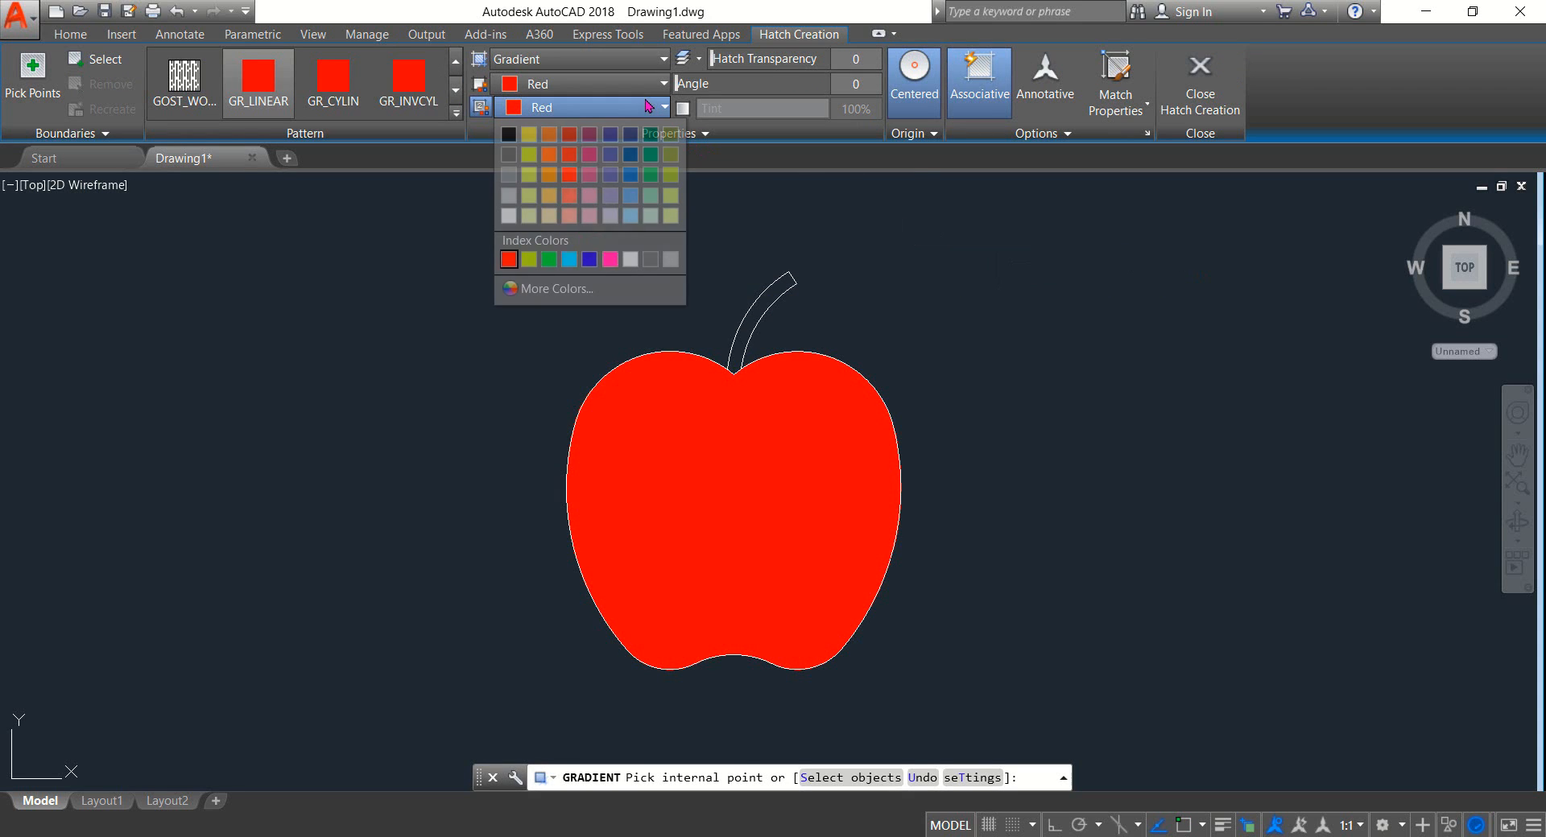
{"action": "left_click", "coordinate": [550, 260]}
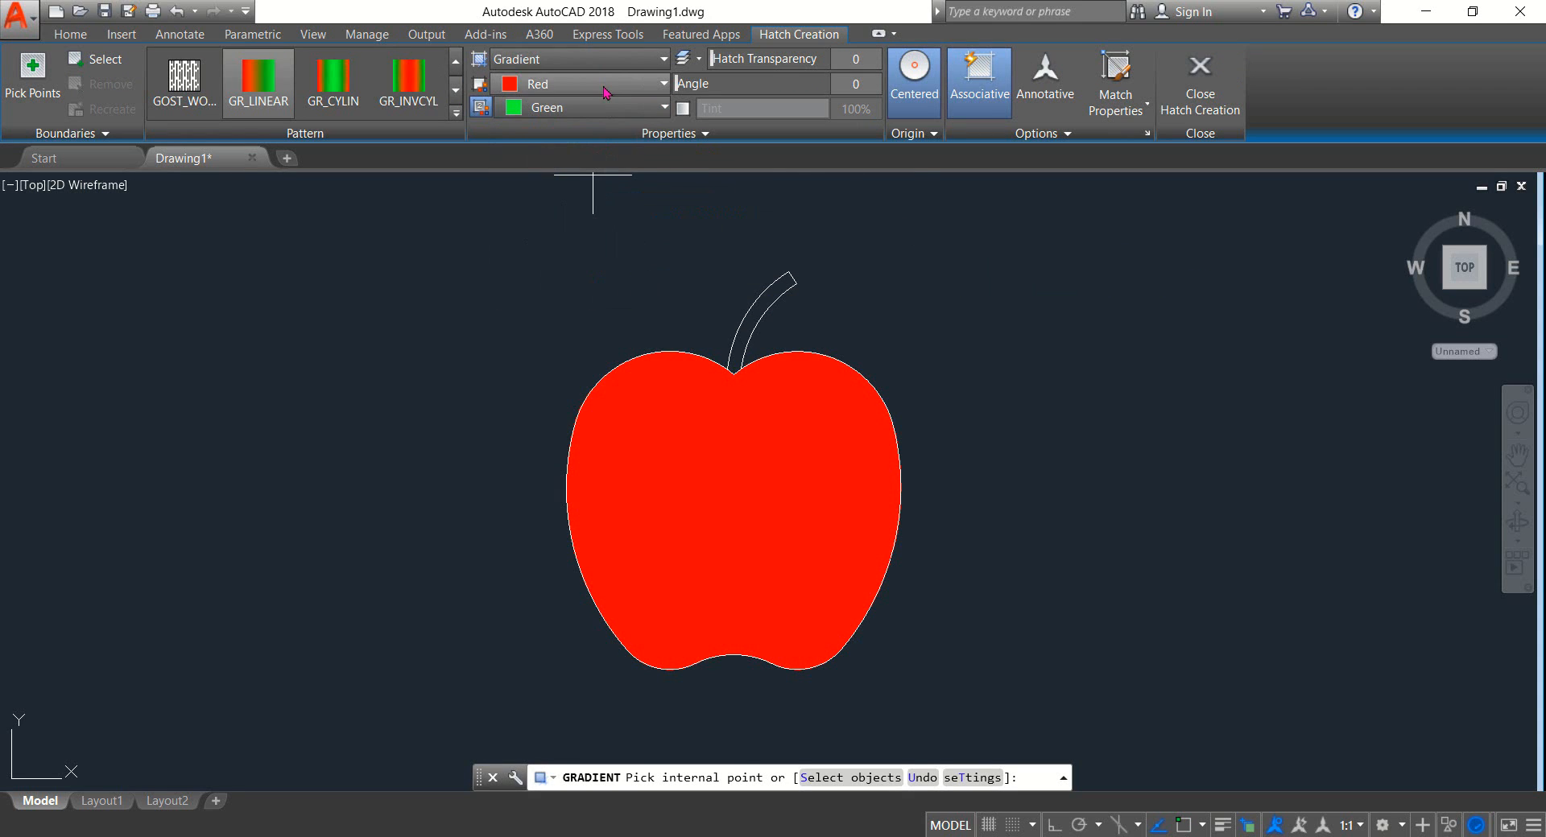
{"action": "left_click", "coordinate": [572, 84]}
{"action": "left_click", "coordinate": [545, 236]}
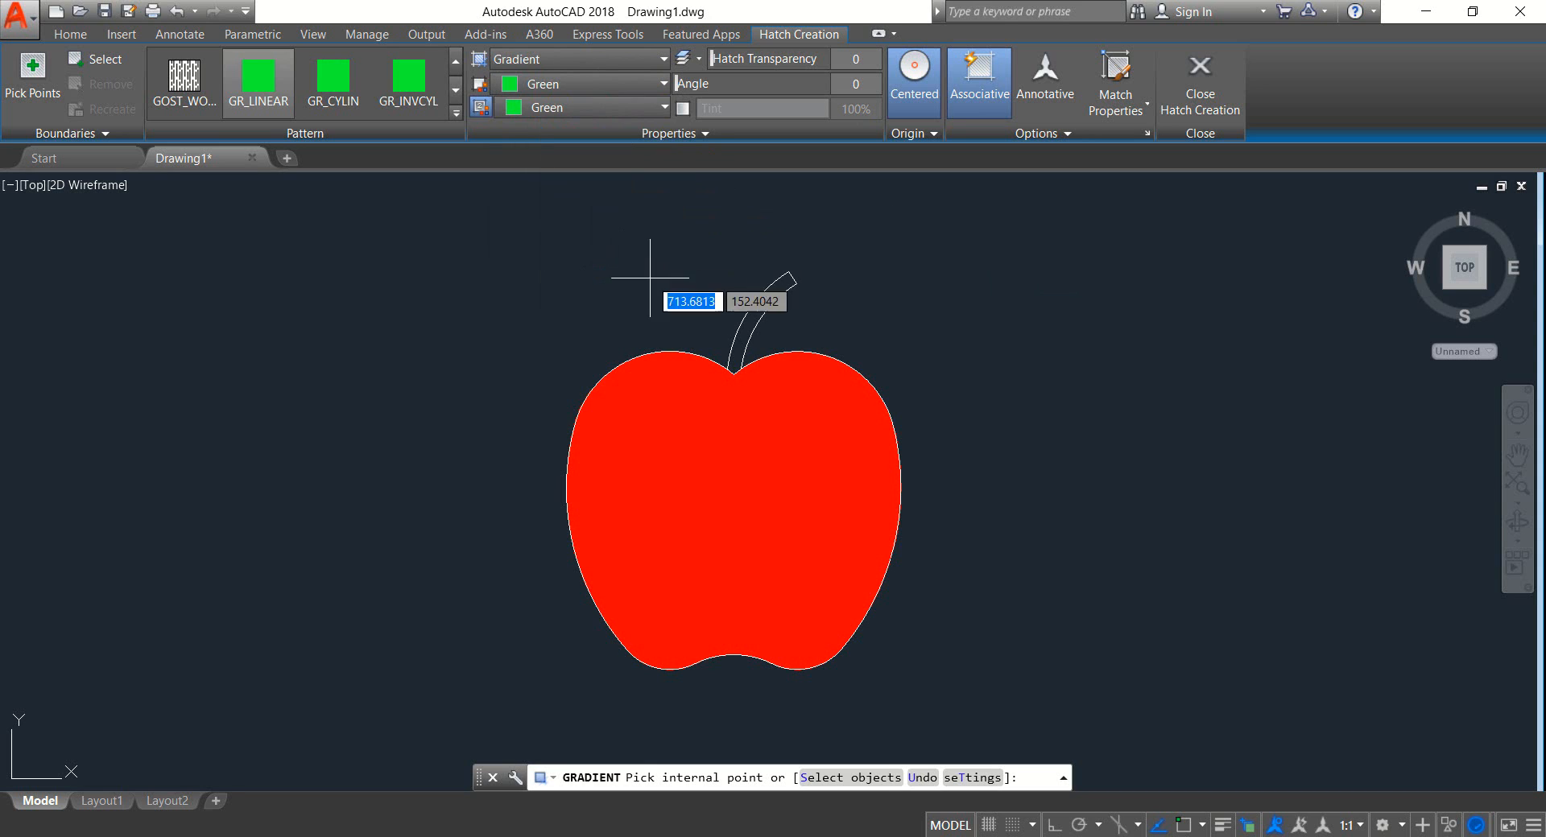
{"action": "left_click", "coordinate": [769, 301]}
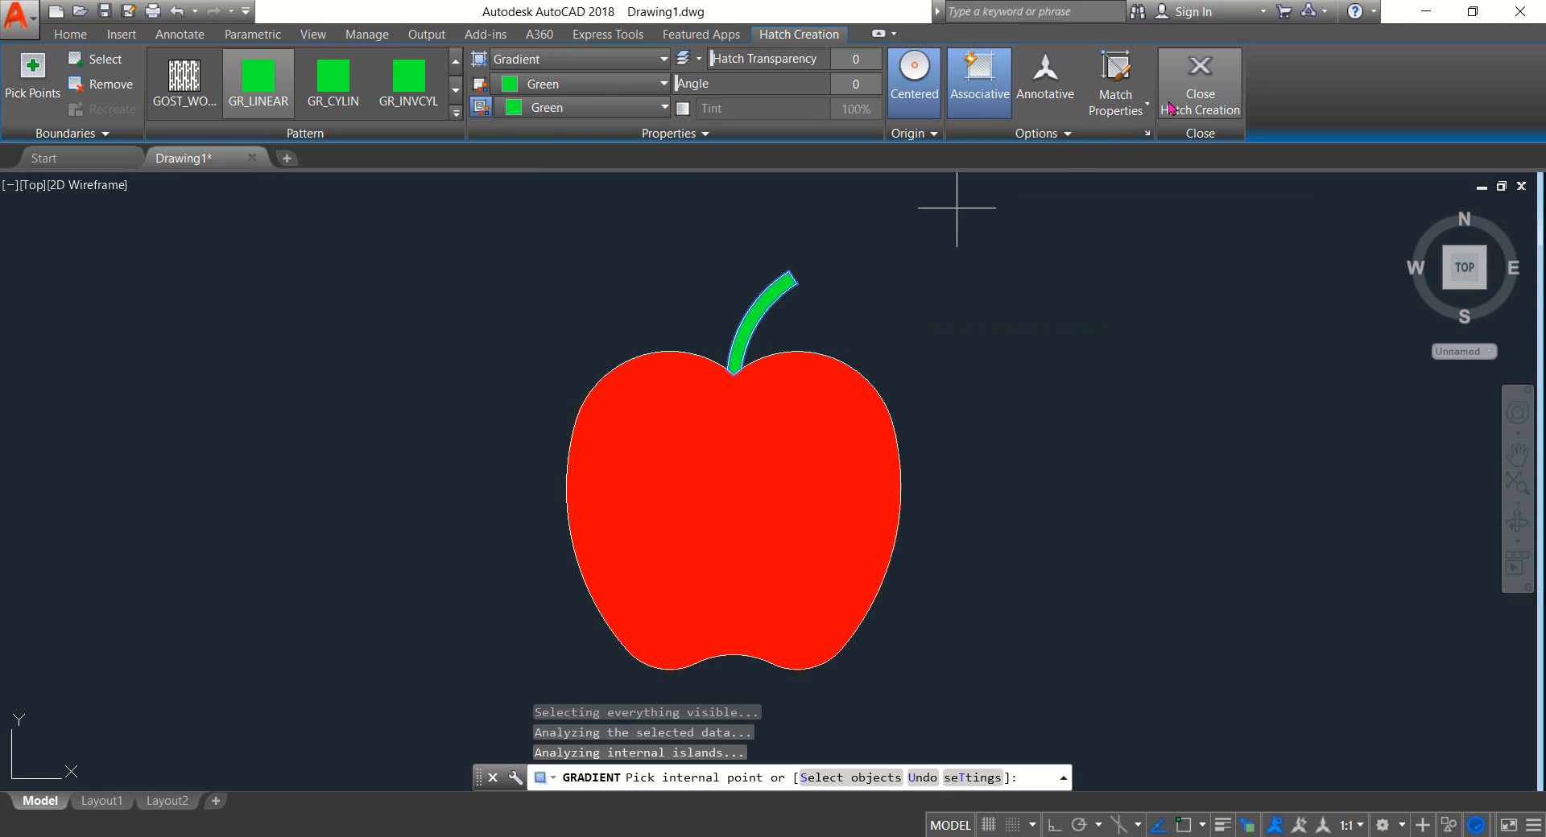
{"action": "left_click", "coordinate": [1200, 80]}
{"action": "middle_click_drag", "start_coordinate": [1001, 313], "coordinate": [998, 325]}
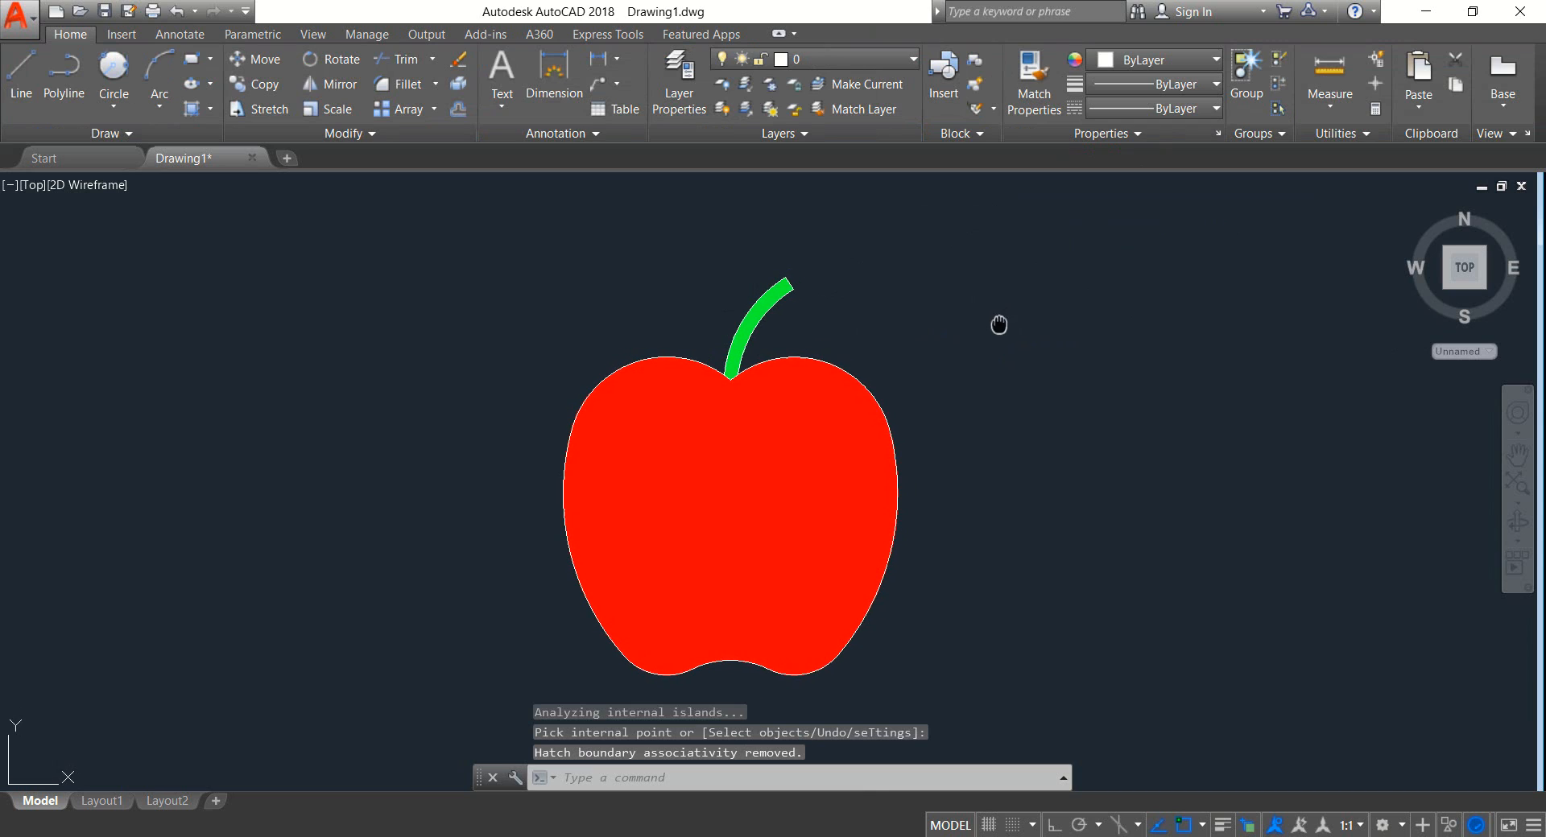